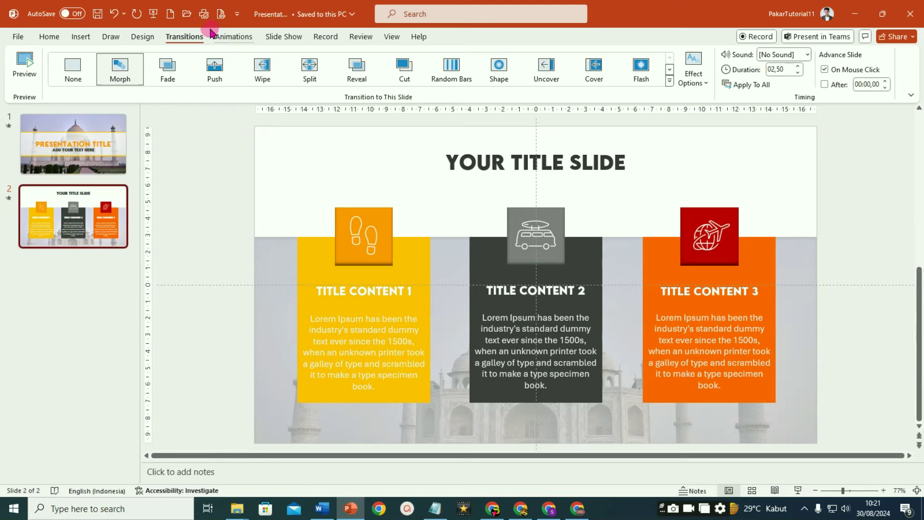
Step: Create a new blank presentation, Presentation1, with one empty title slide
{"action": "left_click", "coordinate": [170, 14]}
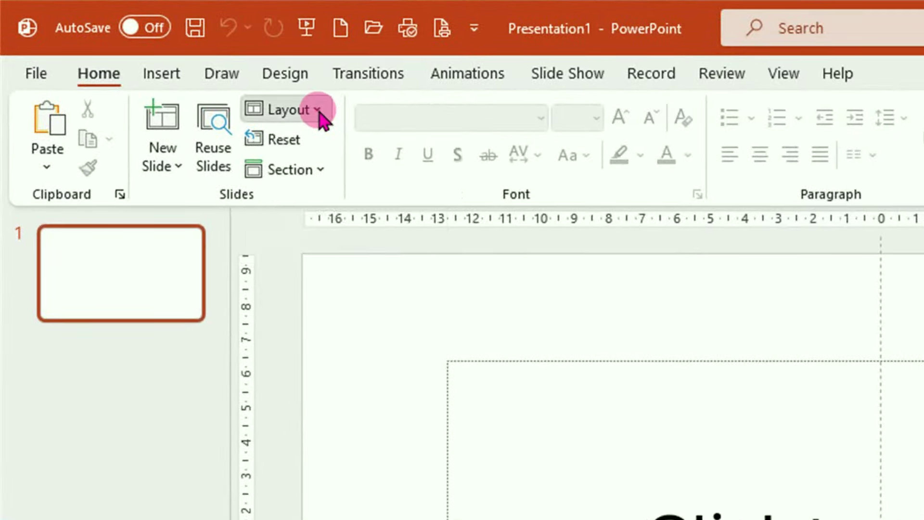
Step: Give the slide the Blank layout and toggle the View guides off and back on
{"action": "left_click", "coordinate": [318, 112]}
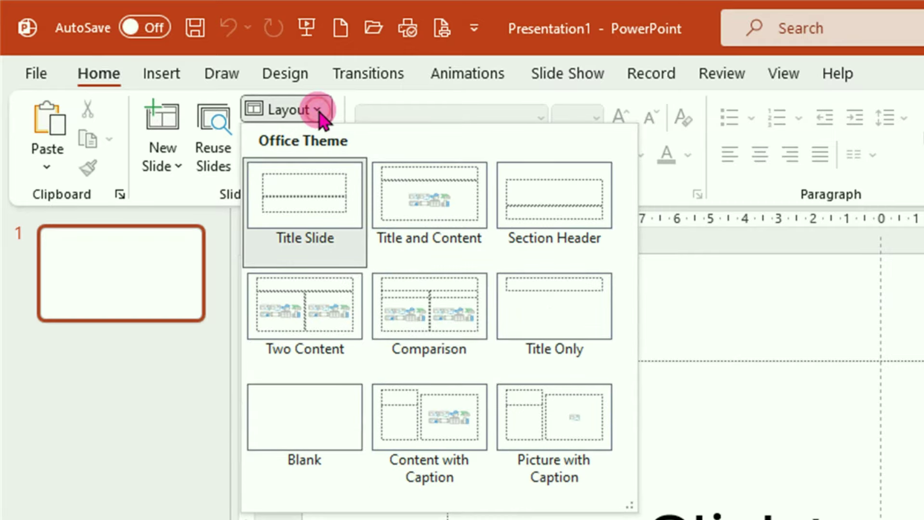
{"action": "left_click", "coordinate": [305, 419]}
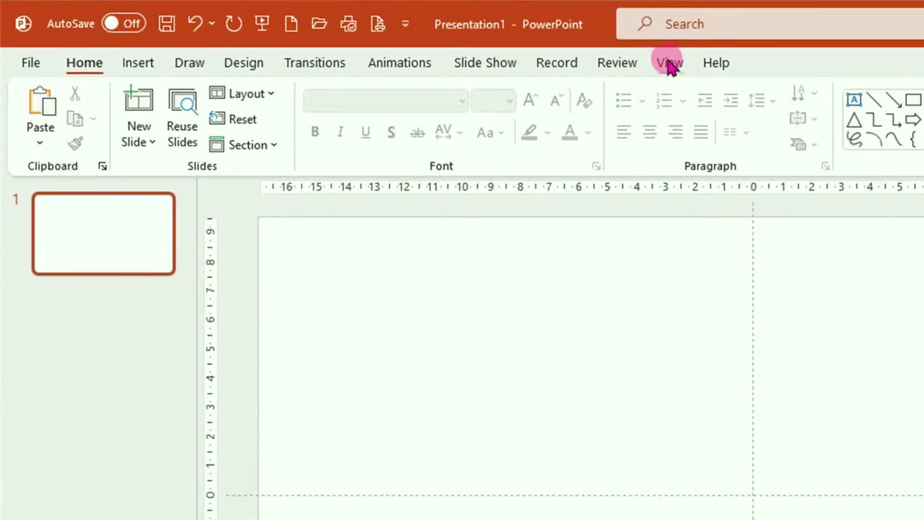
{"action": "left_click", "coordinate": [669, 63]}
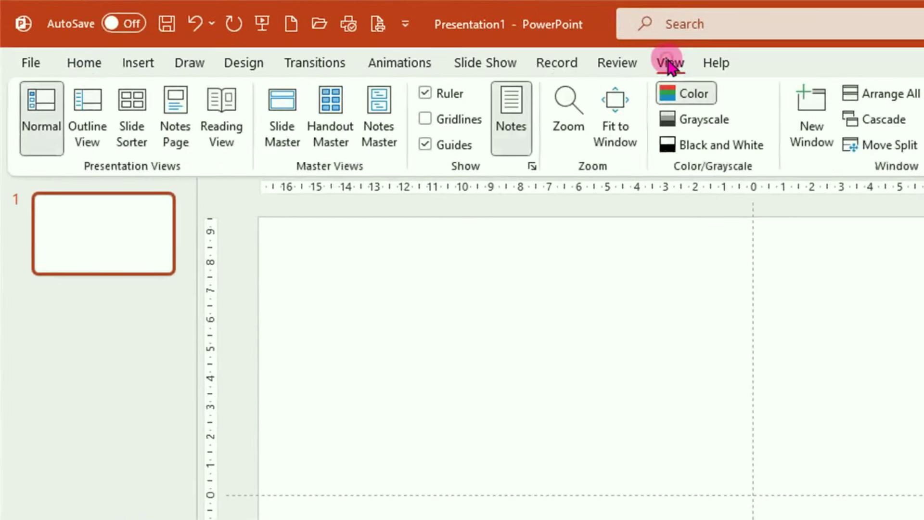
{"action": "left_click", "coordinate": [425, 145]}
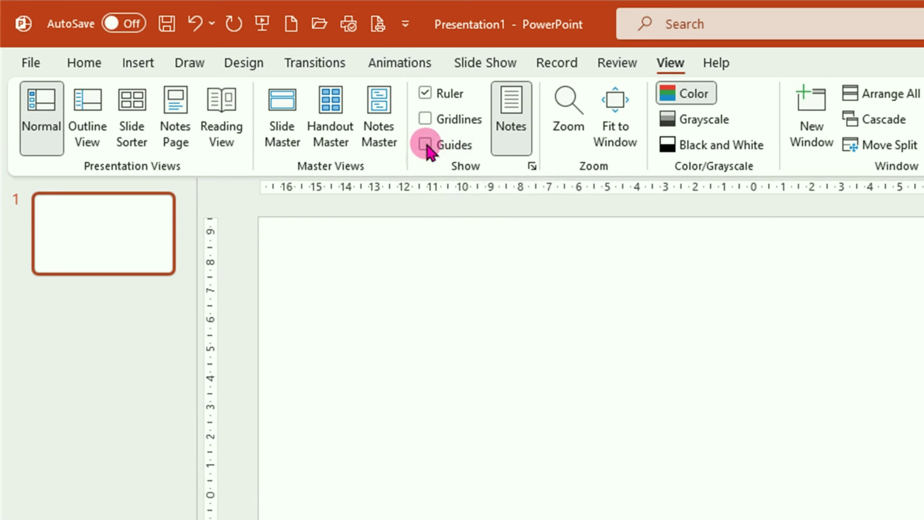
{"action": "left_click", "coordinate": [425, 144]}
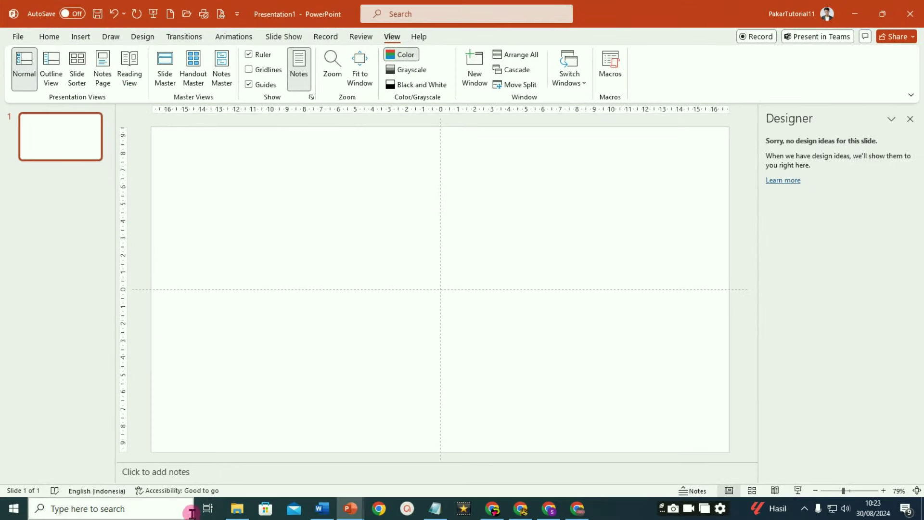
Step: Drag image 2 from the Pictures\image folder onto the slide as a Mount Bromo photo
{"action": "left_click", "coordinate": [239, 512]}
{"action": "mouse_move", "coordinate": [303, 184]}
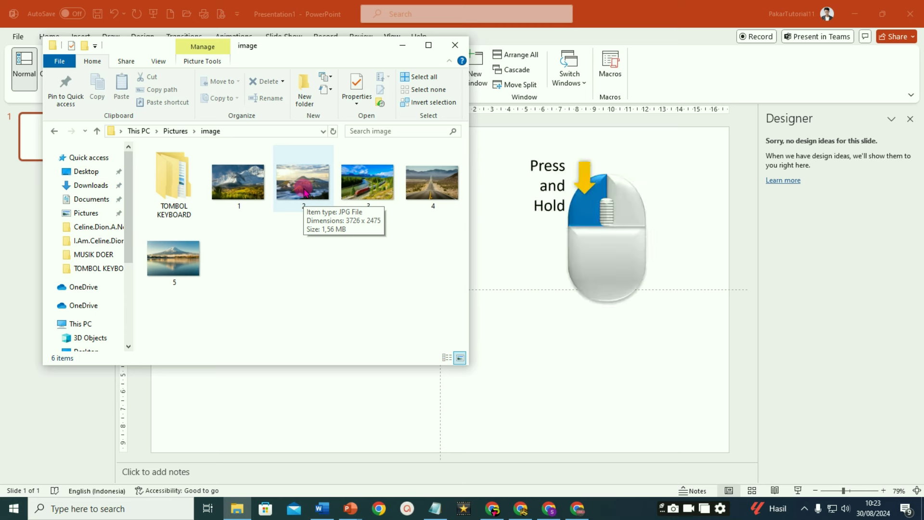
{"action": "mouse_move", "coordinate": [304, 192]}
{"action": "left_mouse_down"}
{"action": "mouse_move", "coordinate": [439, 335]}
{"action": "mouse_move", "coordinate": [498, 342]}
{"action": "left_mouse_up"}
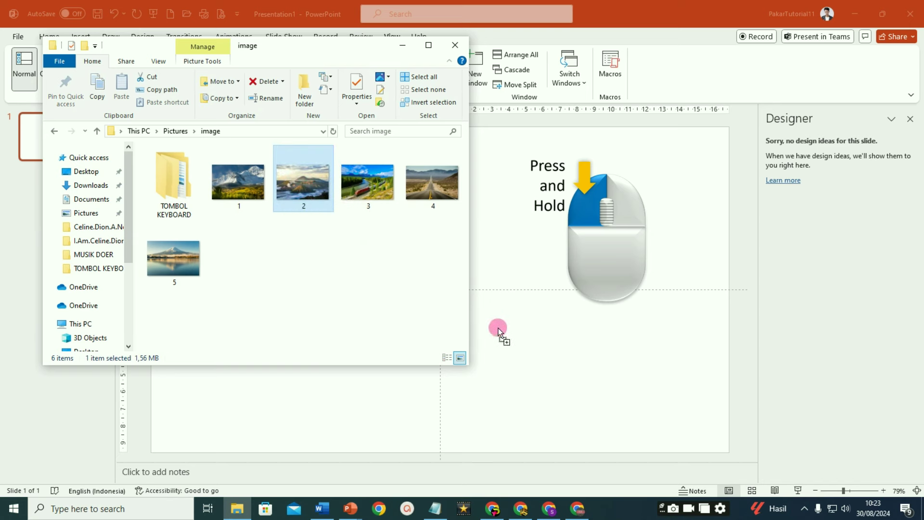
{"action": "left_click_drag", "start_coordinate": [498, 328], "coordinate": [498, 327]}
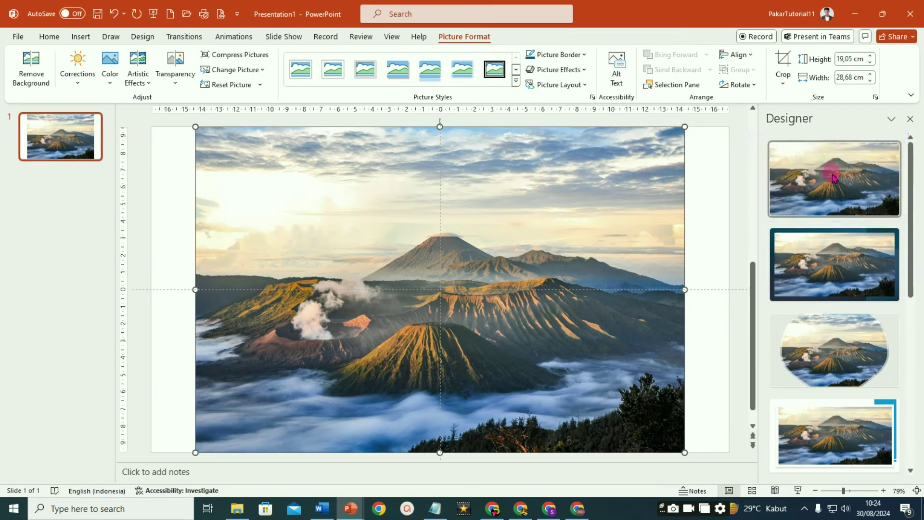
Step: Apply the first Designer idea so the photo fills the slide, then draw a wide rectangle across it
{"action": "left_click", "coordinate": [830, 178]}
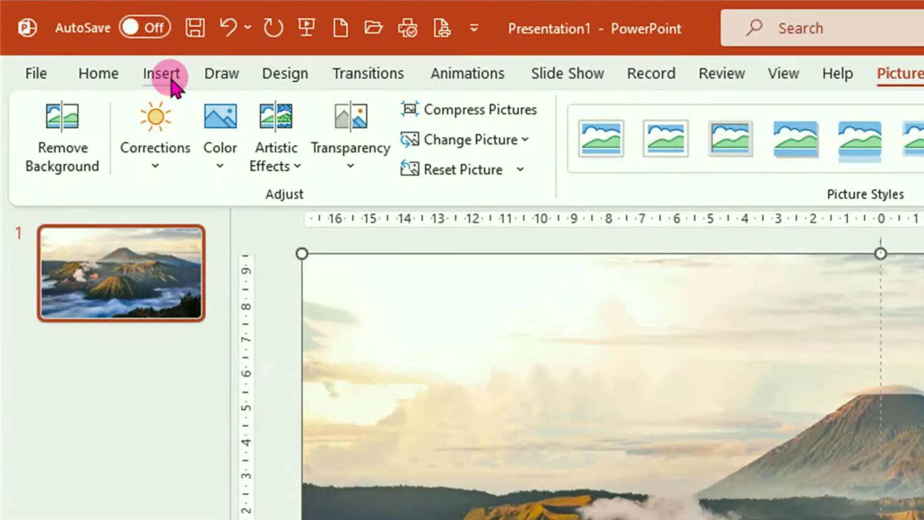
{"action": "left_click", "coordinate": [171, 78]}
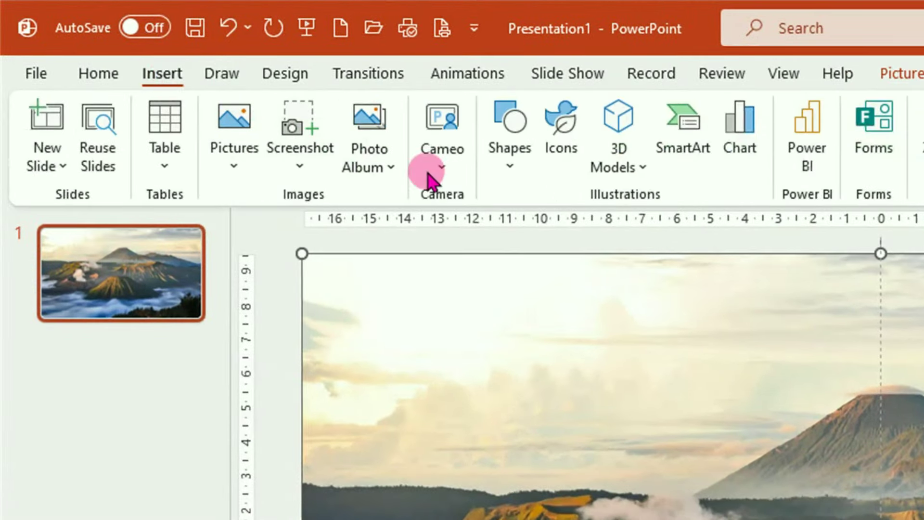
{"action": "left_click", "coordinate": [510, 175]}
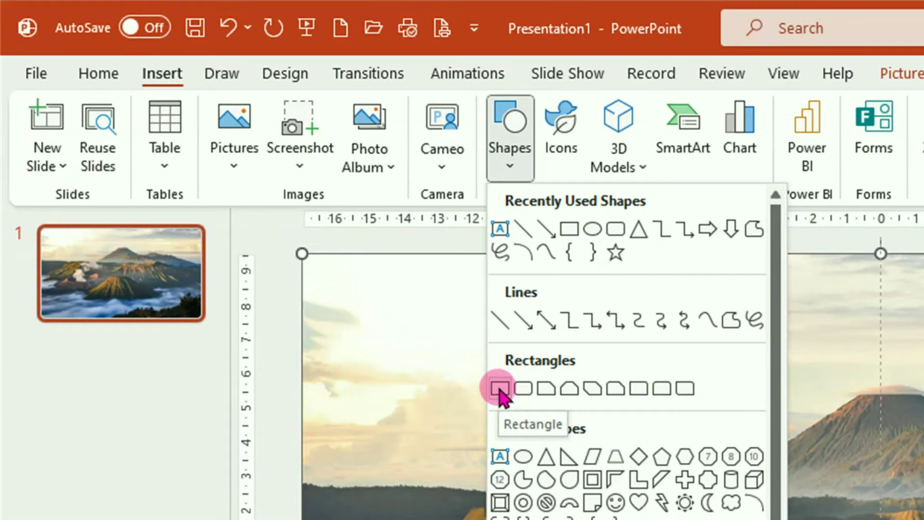
{"action": "left_click", "coordinate": [500, 389]}
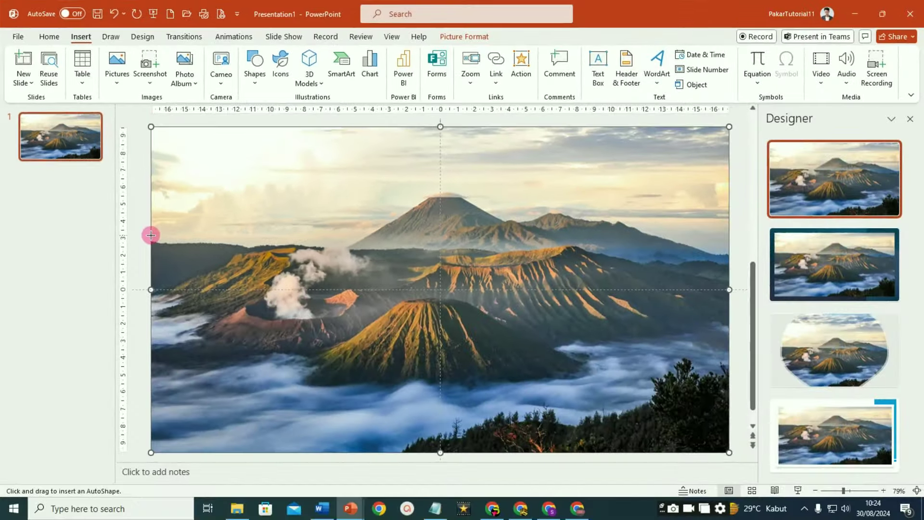
{"action": "mouse_move", "coordinate": [151, 235]}
{"action": "left_mouse_down"}
{"action": "mouse_move", "coordinate": [729, 353]}
{"action": "mouse_move", "coordinate": [730, 362]}
{"action": "left_mouse_up"}
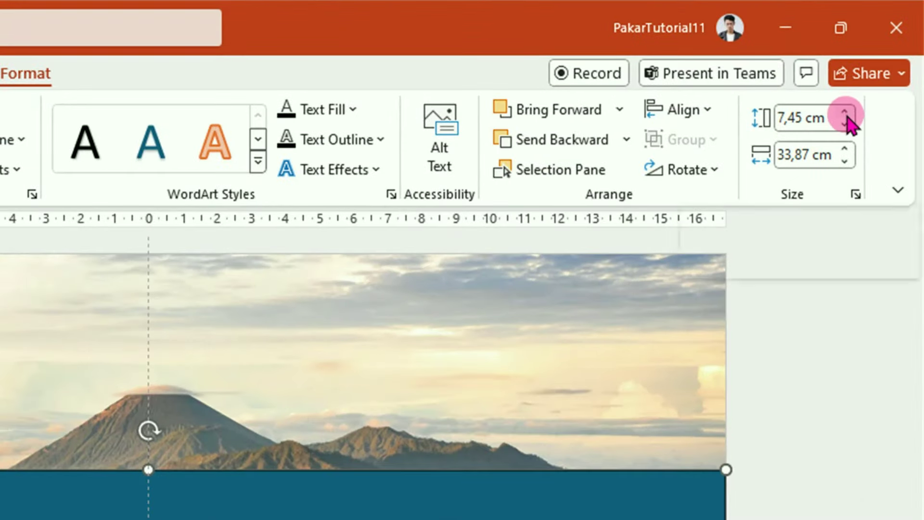
Step: Set the rectangle's height to 7,5 cm and move it slightly higher
{"action": "left_click", "coordinate": [846, 112]}
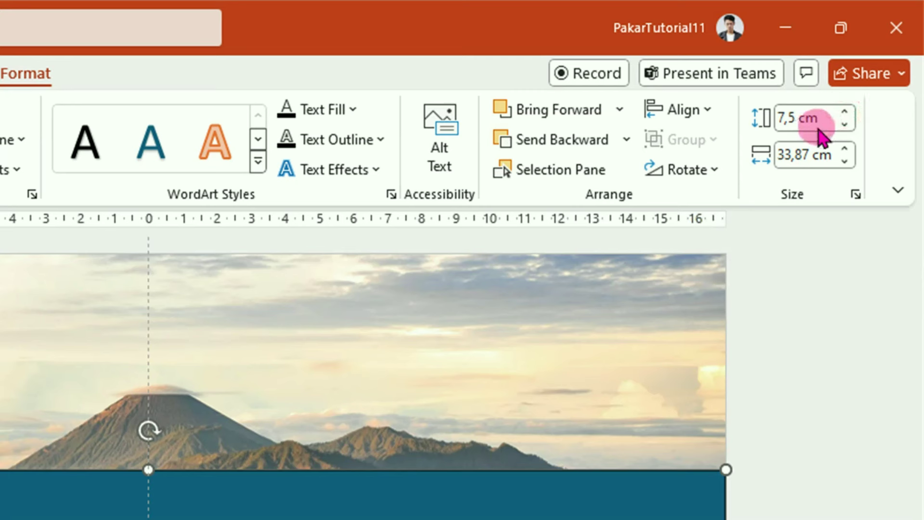
{"action": "left_click", "coordinate": [786, 159]}
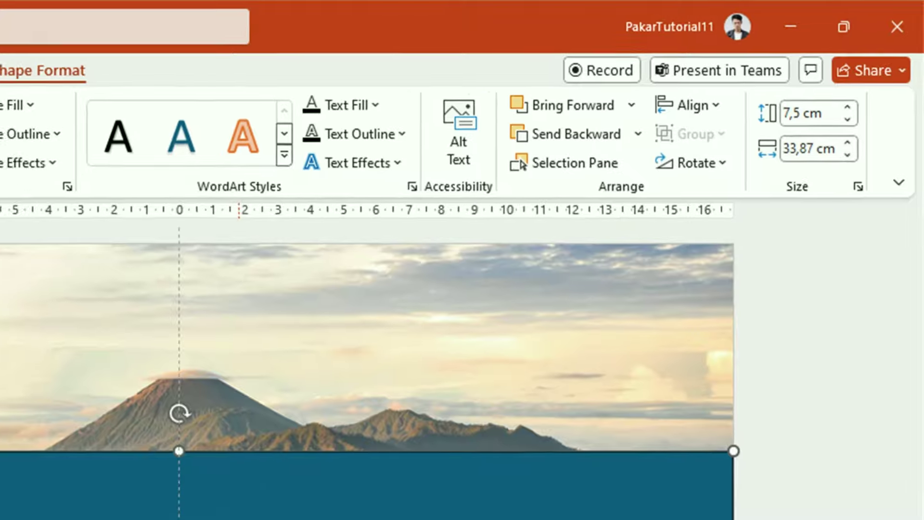
{"action": "left_click", "coordinate": [628, 311]}
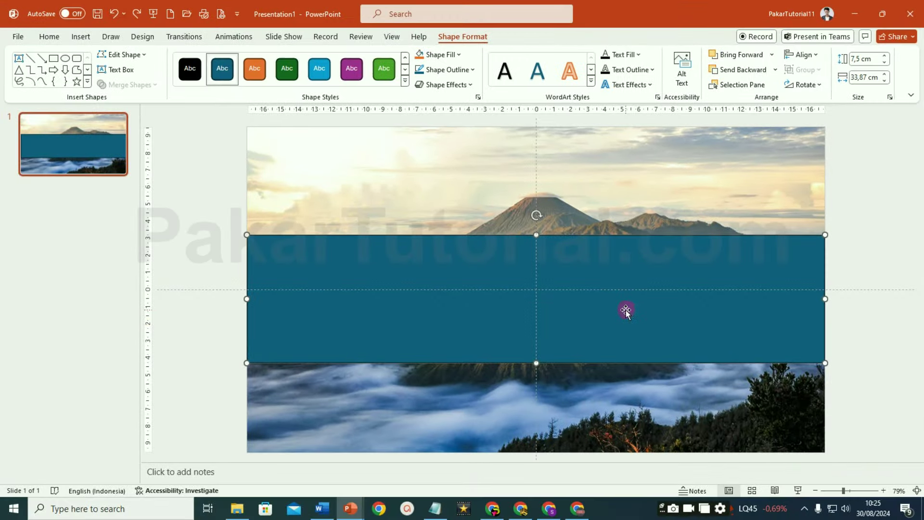
{"action": "left_click_drag", "start_coordinate": [625, 311], "coordinate": [623, 304]}
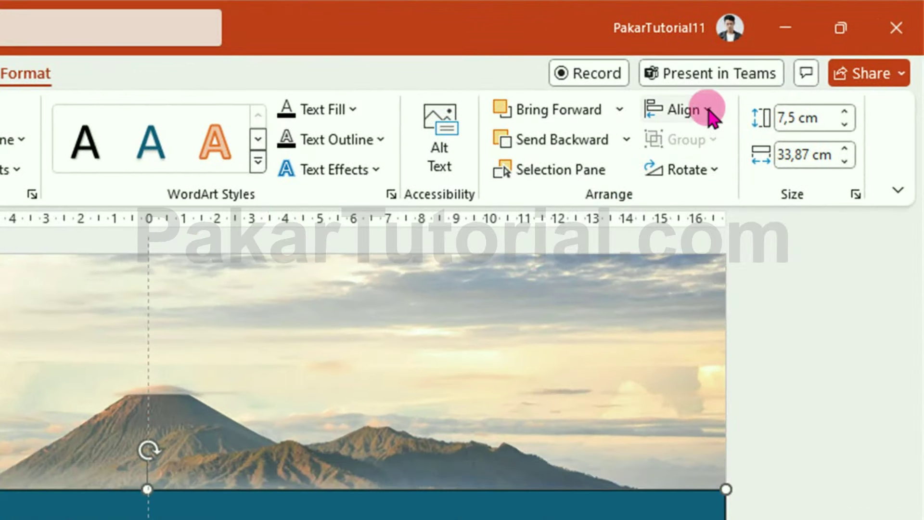
Step: Align the band to the slide's middle, remove its outline, and fill it black
{"action": "left_click", "coordinate": [708, 108]}
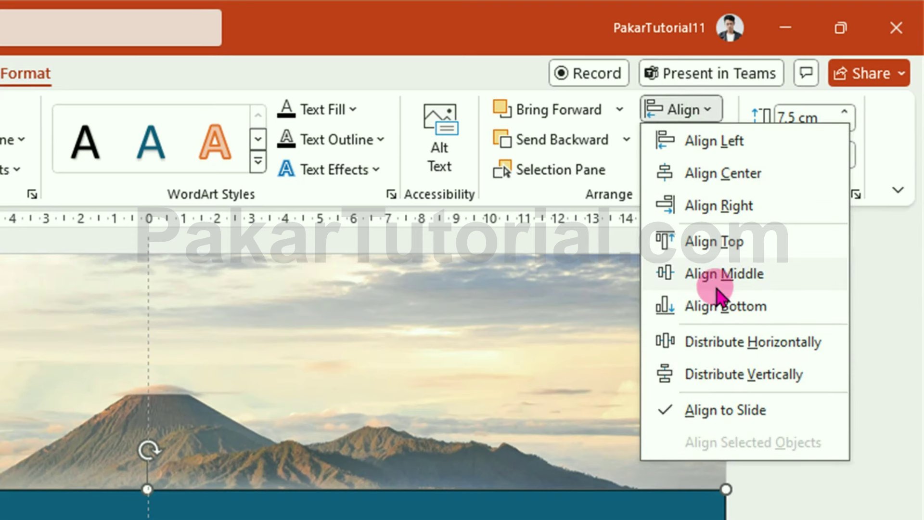
{"action": "left_click", "coordinate": [721, 275]}
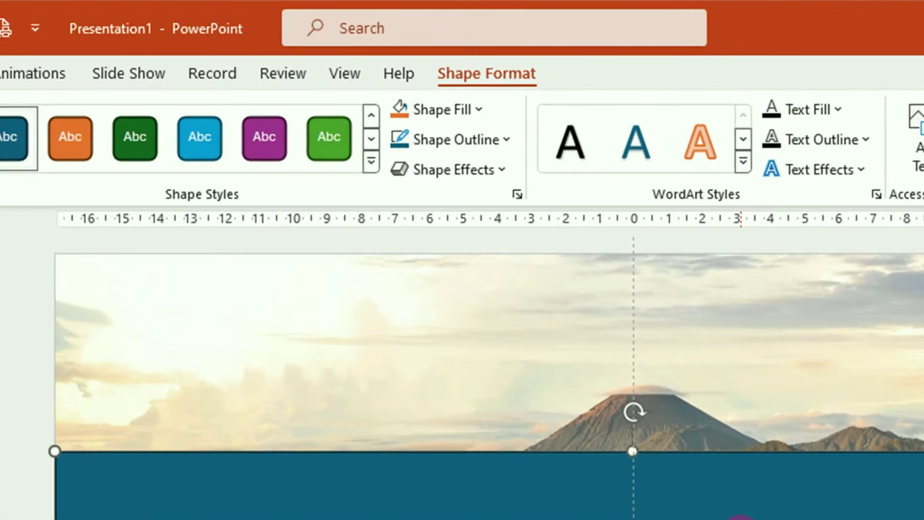
{"action": "left_click", "coordinate": [504, 141]}
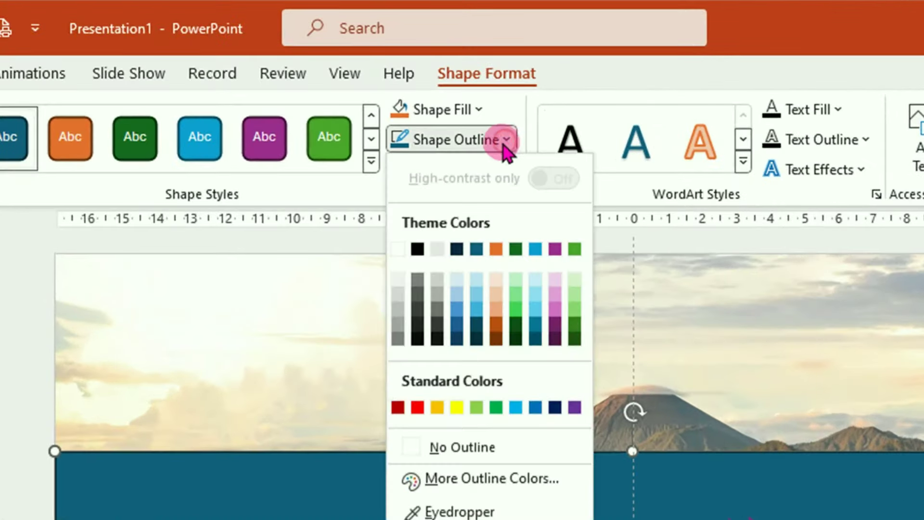
{"action": "left_click", "coordinate": [461, 450]}
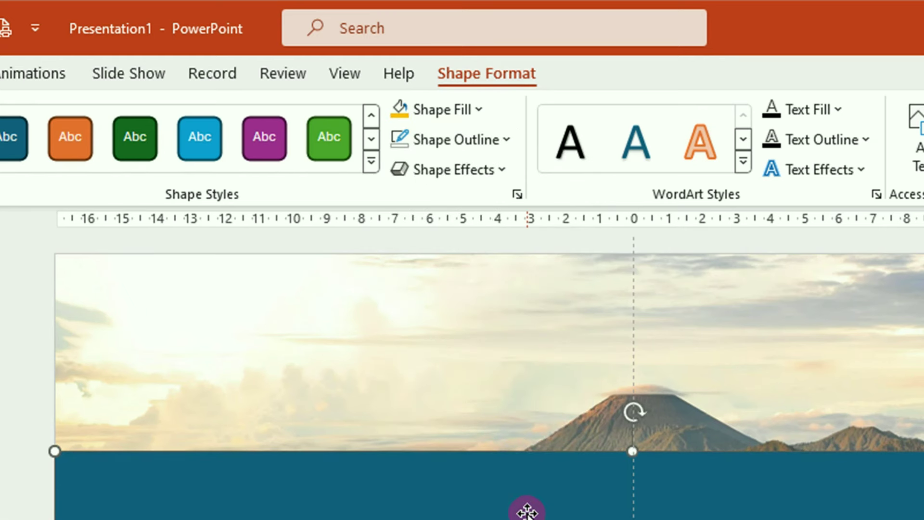
{"action": "left_click", "coordinate": [479, 111]}
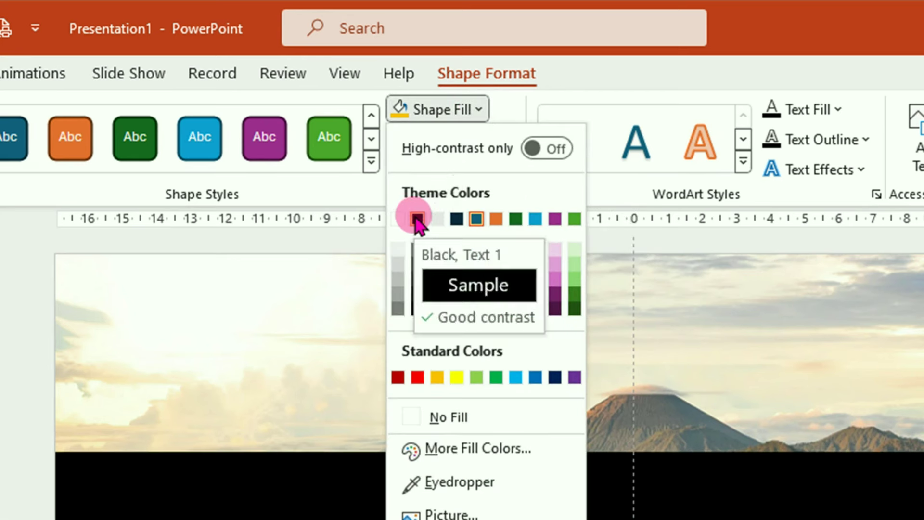
{"action": "left_click", "coordinate": [417, 220]}
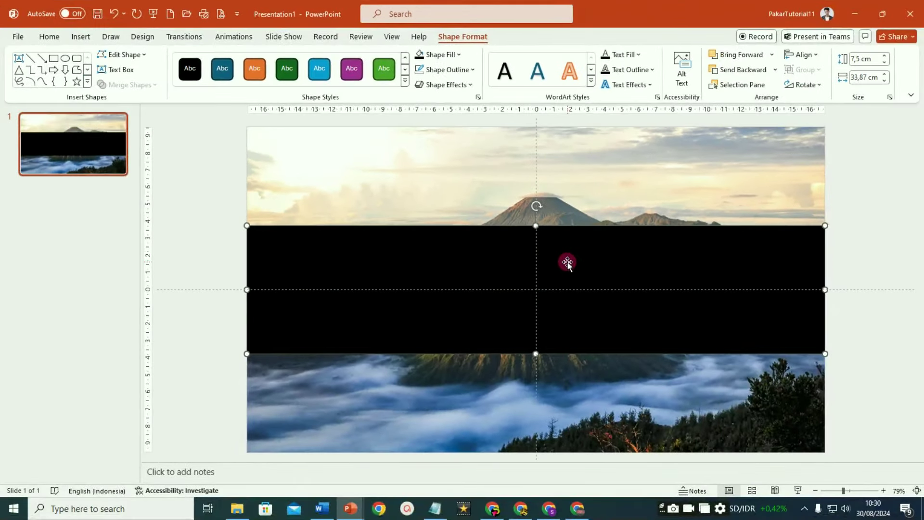
Step: Duplicate the band, fill the copy orange, and shrink it to a thin strip at the top edge
{"action": "key", "text": "ctrl+d"}
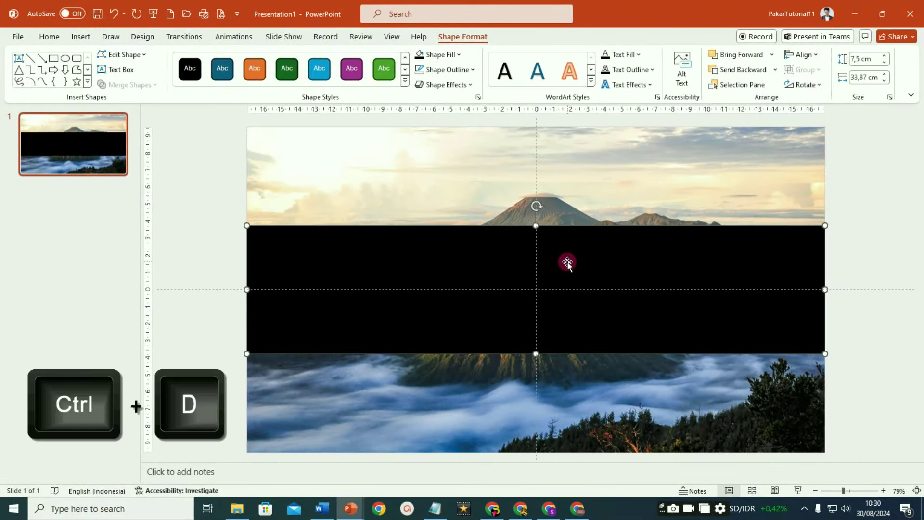
{"action": "key", "text": "ctrl+d"}
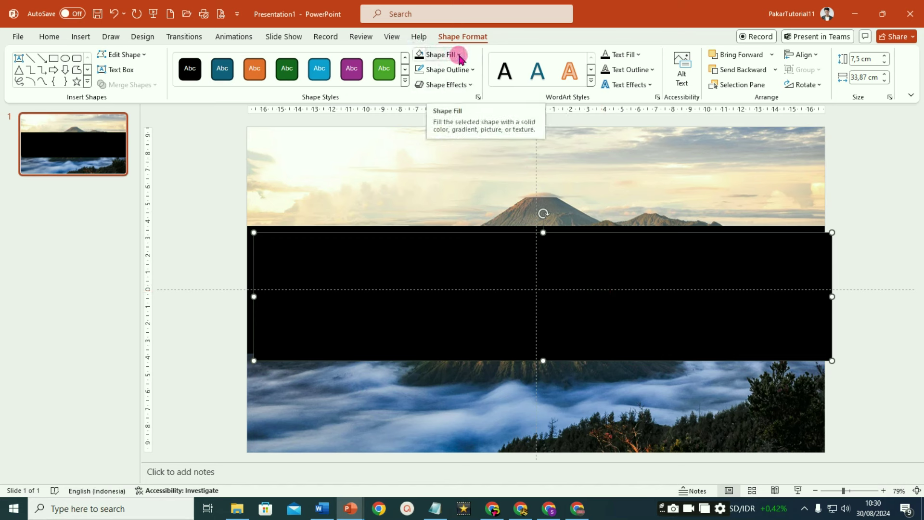
{"action": "left_click", "coordinate": [460, 55]}
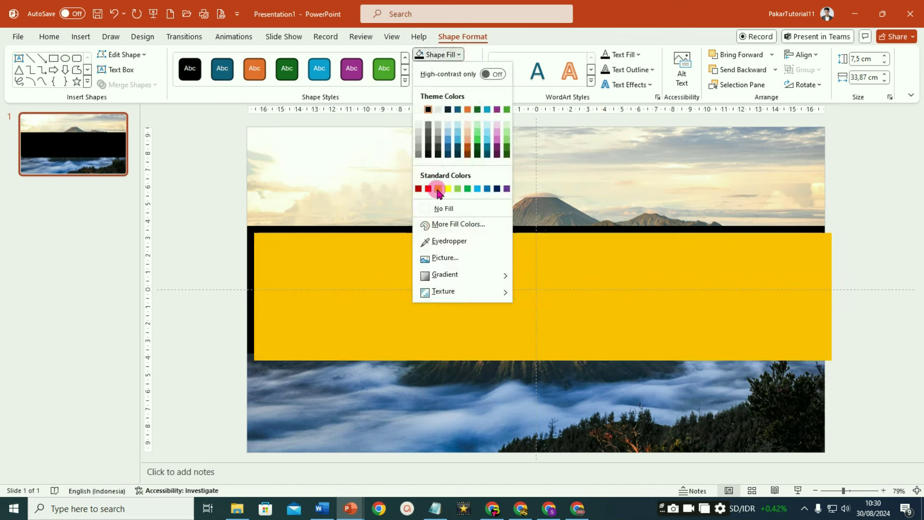
{"action": "left_click", "coordinate": [438, 190]}
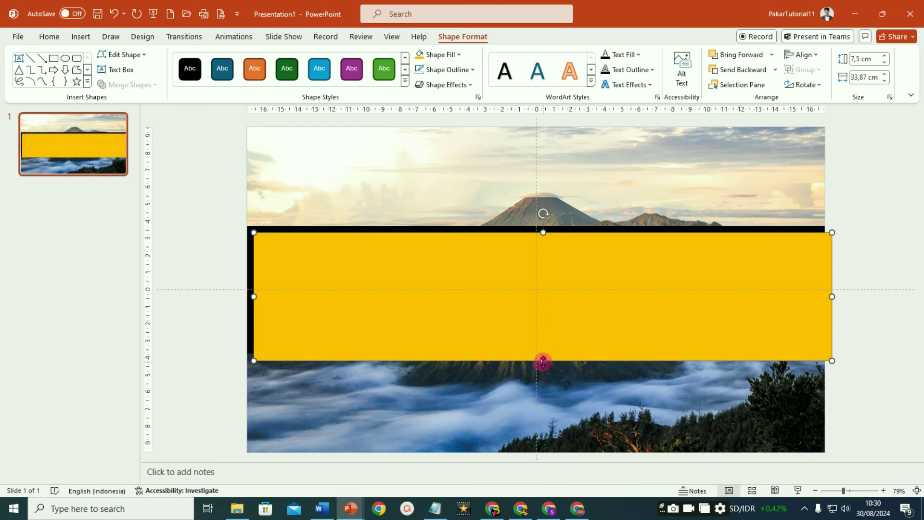
{"action": "mouse_move", "coordinate": [544, 362]}
{"action": "left_mouse_down"}
{"action": "mouse_move", "coordinate": [543, 239]}
{"action": "mouse_move", "coordinate": [566, 228]}
{"action": "left_mouse_up"}
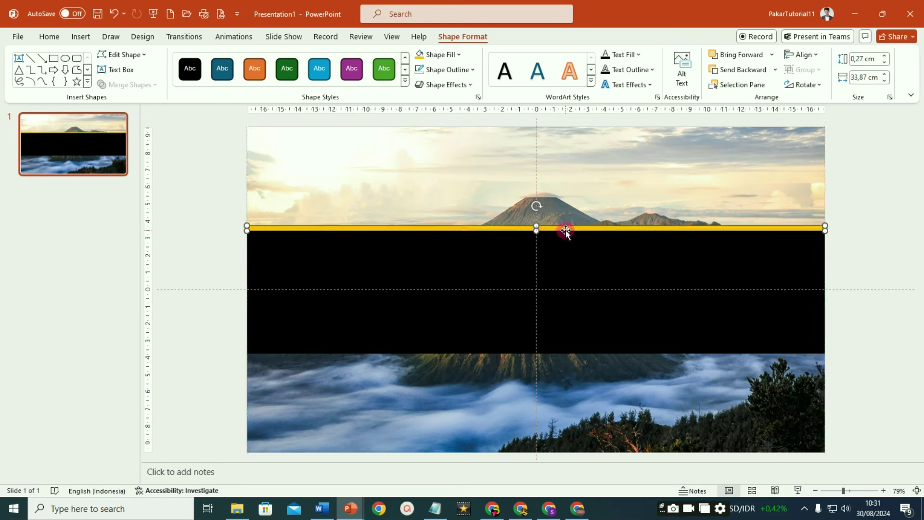
Step: Duplicate the orange strip and move the copy to the band's bottom edge
{"action": "key", "text": "ctrl+d"}
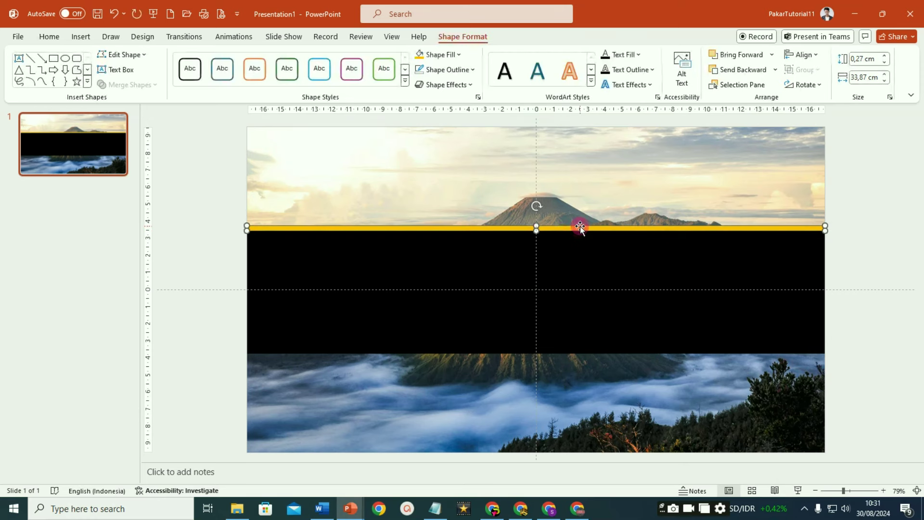
{"action": "key", "text": "ctrl+d"}
{"action": "left_click_drag", "start_coordinate": [567, 236], "coordinate": [561, 351]}
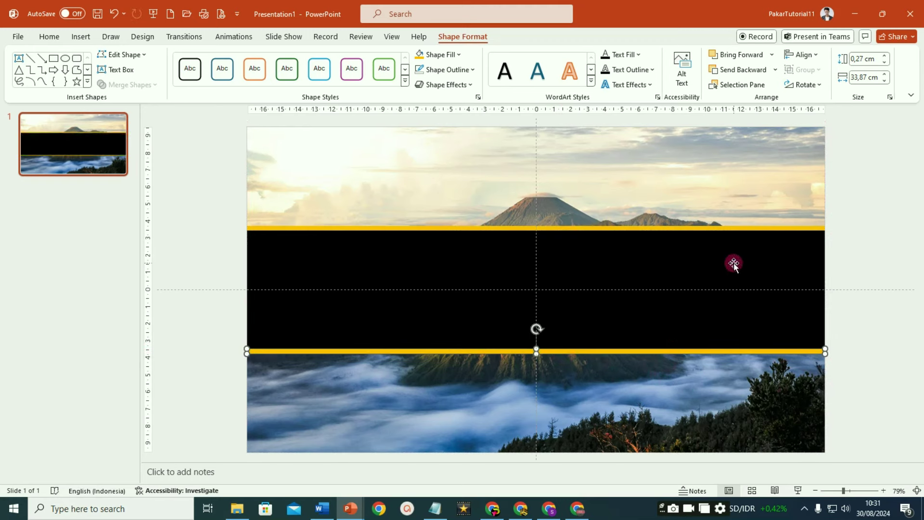
Step: Set the black band's fill transparency to 30% in Format Shape
{"action": "right_click", "coordinate": [769, 268]}
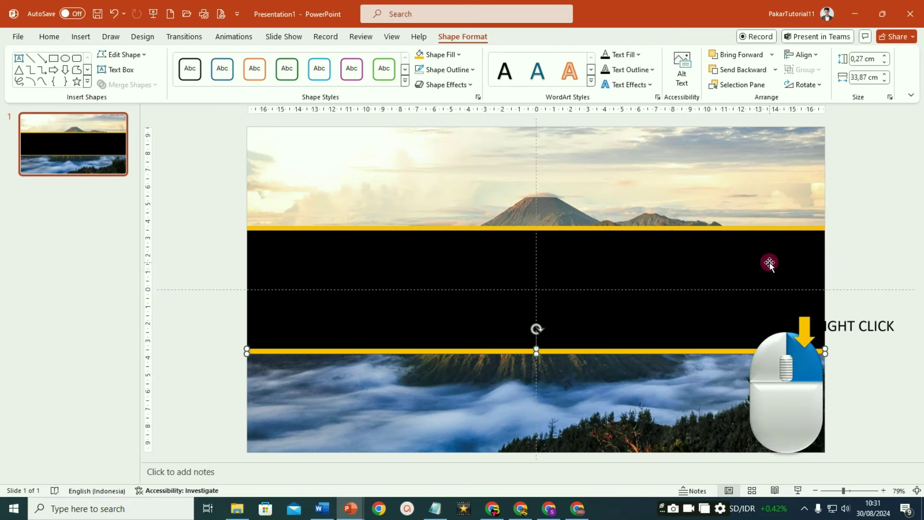
{"action": "right_click", "coordinate": [770, 263]}
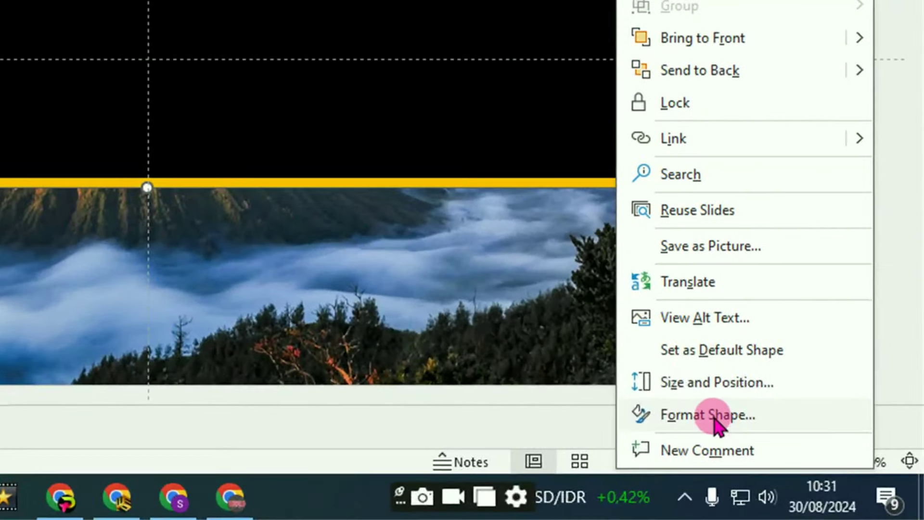
{"action": "left_click", "coordinate": [708, 415]}
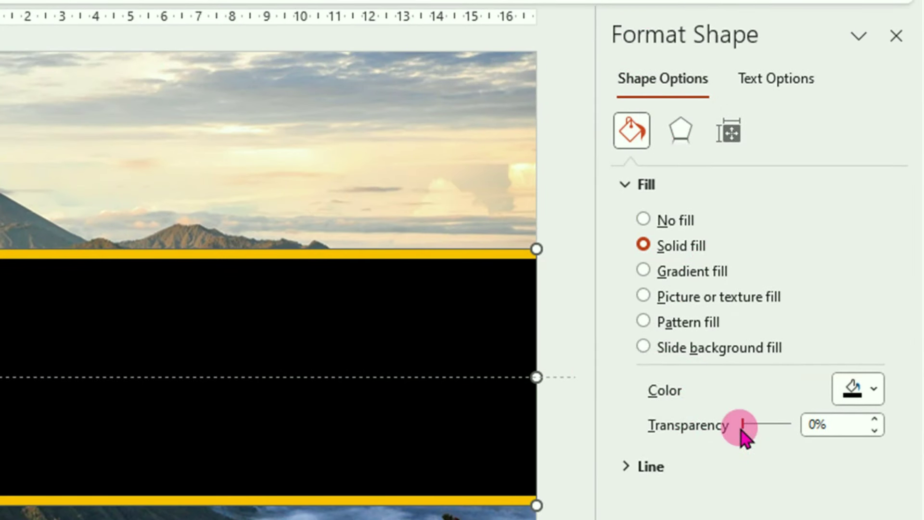
{"action": "left_click_drag", "start_coordinate": [742, 430], "coordinate": [757, 436]}
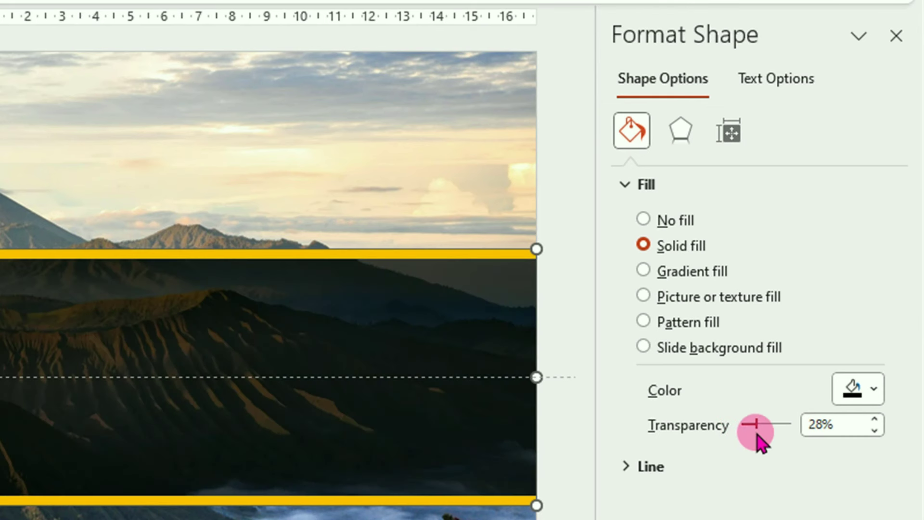
{"action": "left_click", "coordinate": [874, 417]}
{"action": "left_click", "coordinate": [445, 422]}
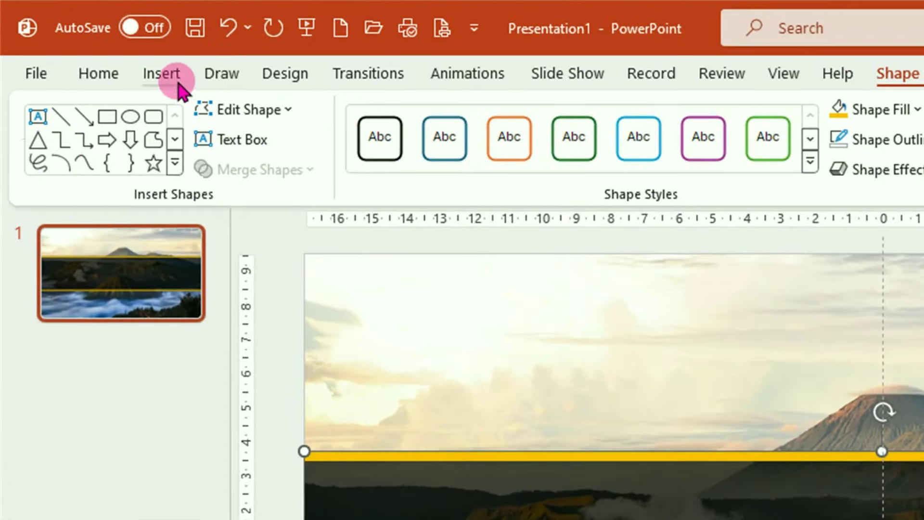
Step: Insert plain-style WordArt reading 'JUDUL PRESENTASI'
{"action": "left_click", "coordinate": [162, 77]}
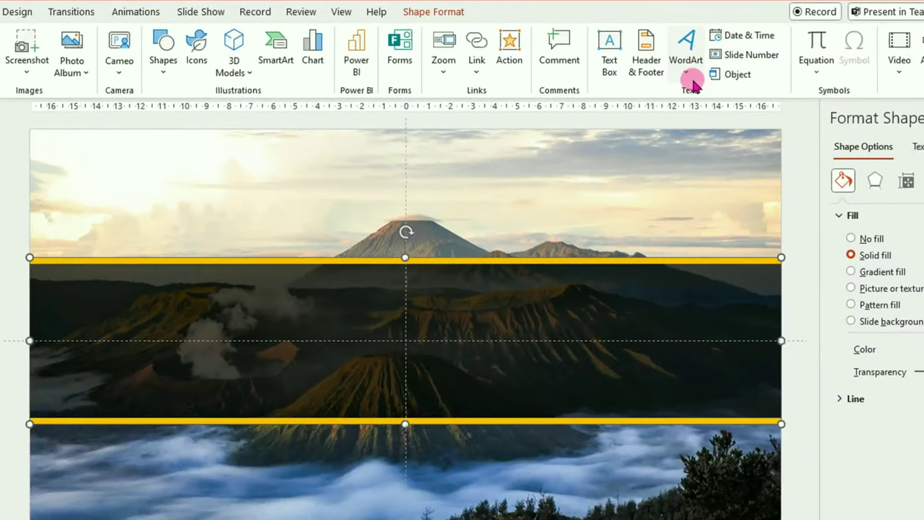
{"action": "left_click", "coordinate": [684, 73]}
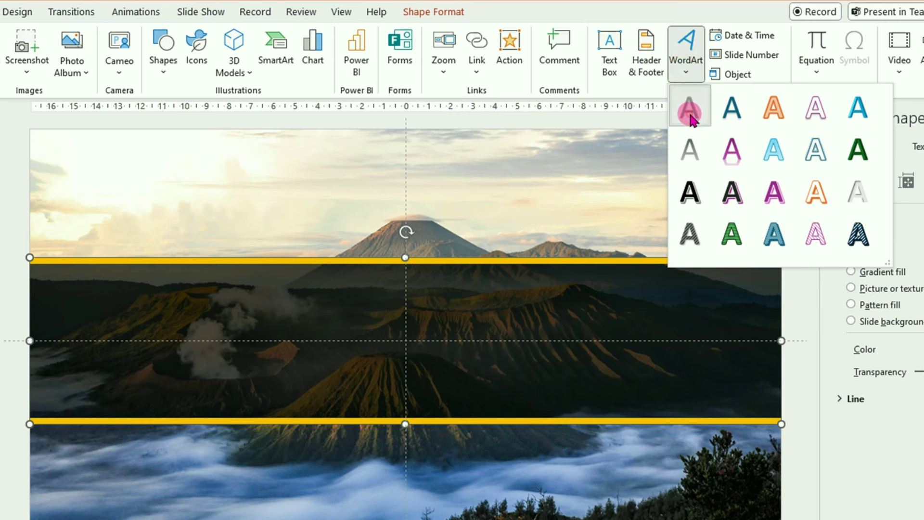
{"action": "left_click", "coordinate": [691, 116]}
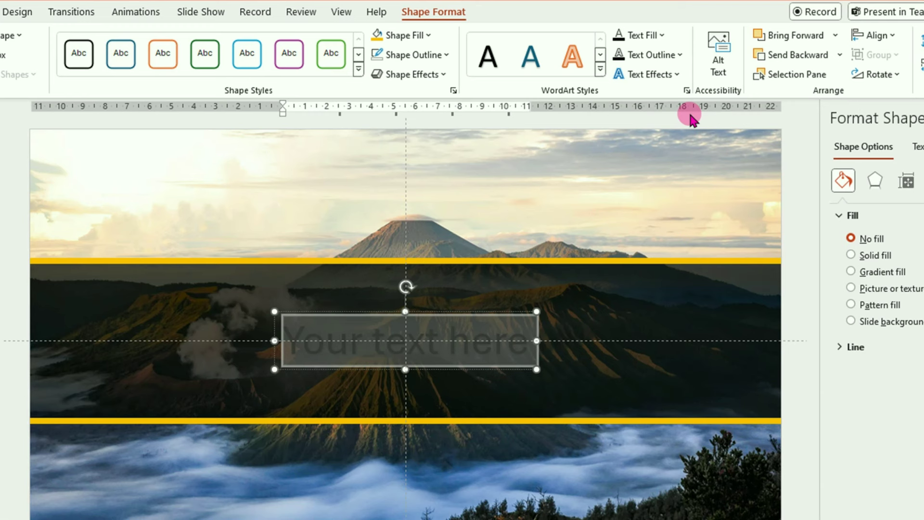
{"action": "type", "text": "JUDUL PRESENTASI"}
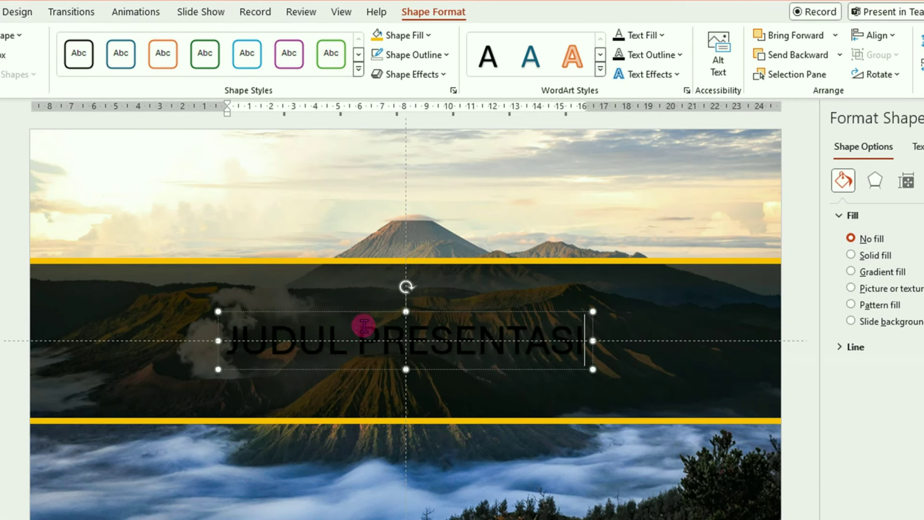
{"action": "left_click", "coordinate": [367, 310]}
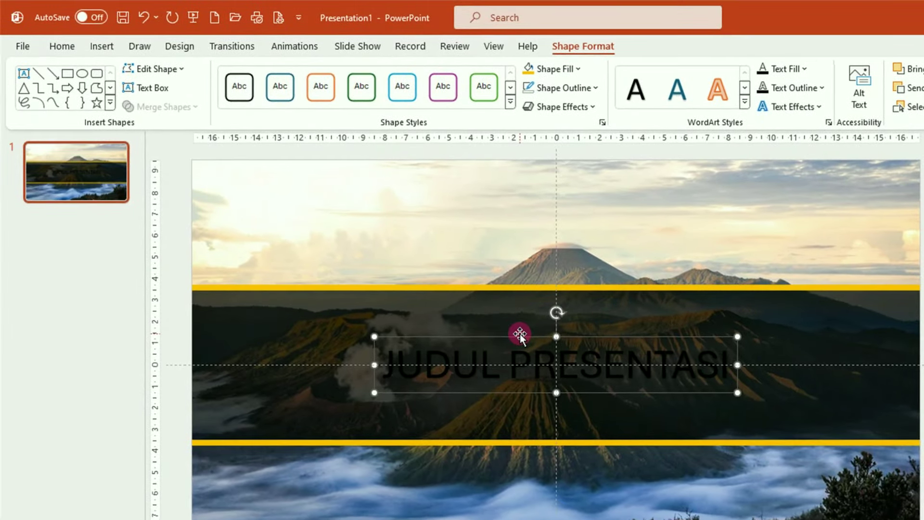
Step: Format the title as white, bold LEMON MILK size 66, nudge it up, and duplicate it
{"action": "left_click", "coordinate": [66, 48]}
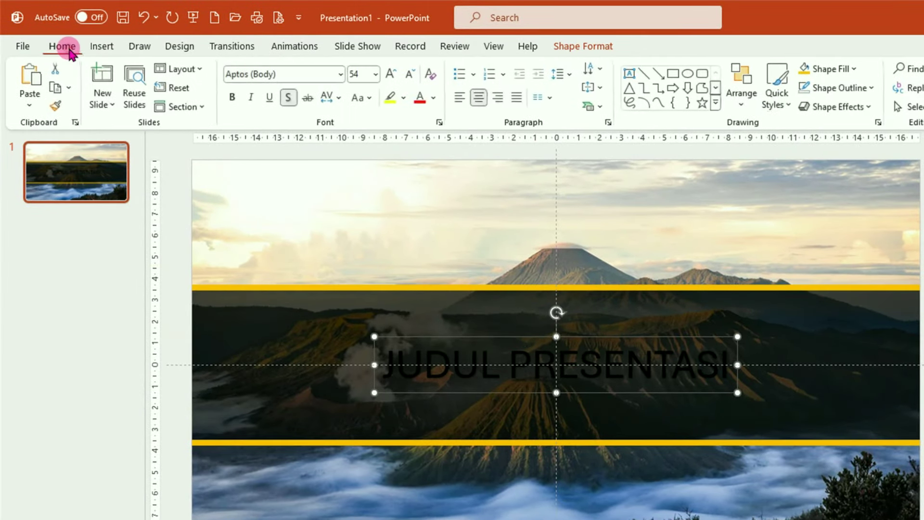
{"action": "left_click", "coordinate": [341, 75]}
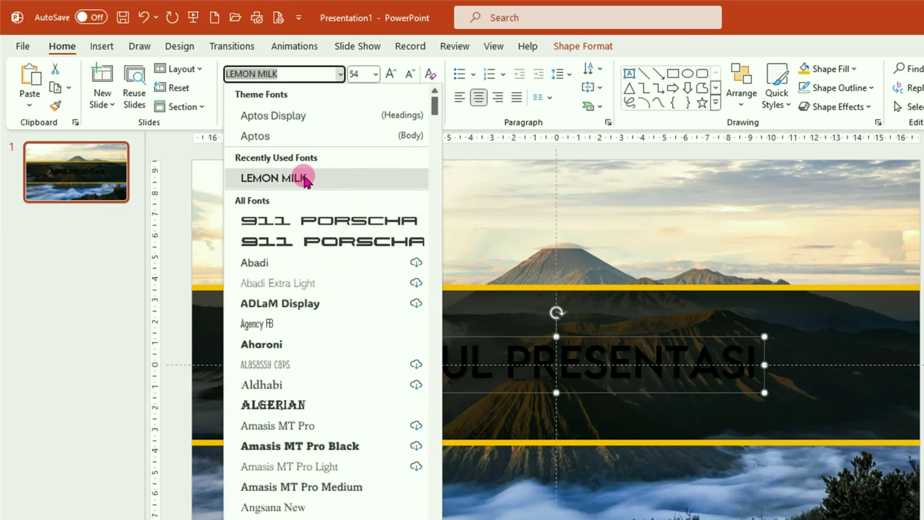
{"action": "left_click", "coordinate": [305, 179]}
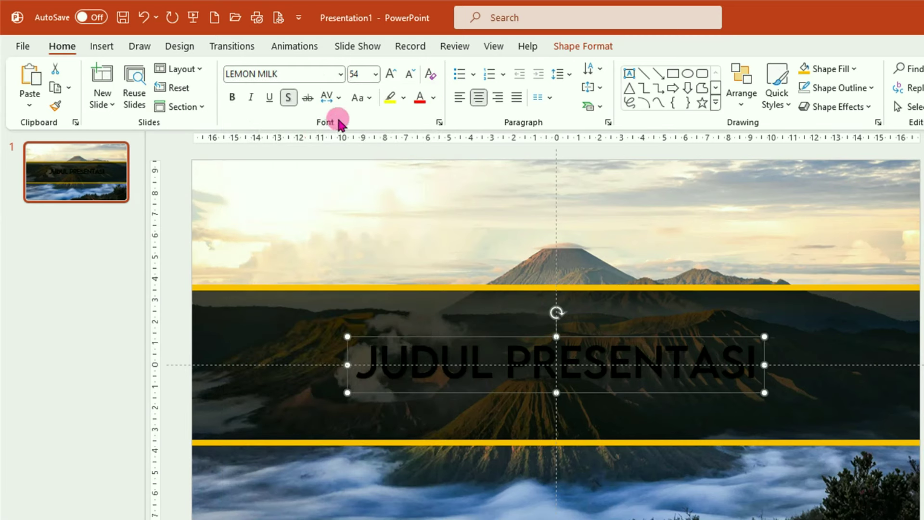
{"action": "left_click", "coordinate": [436, 98]}
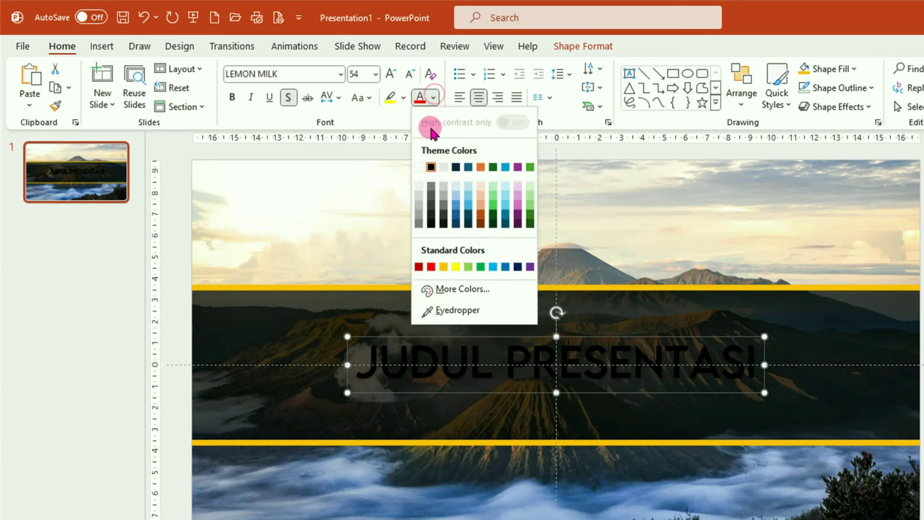
{"action": "left_click", "coordinate": [417, 168]}
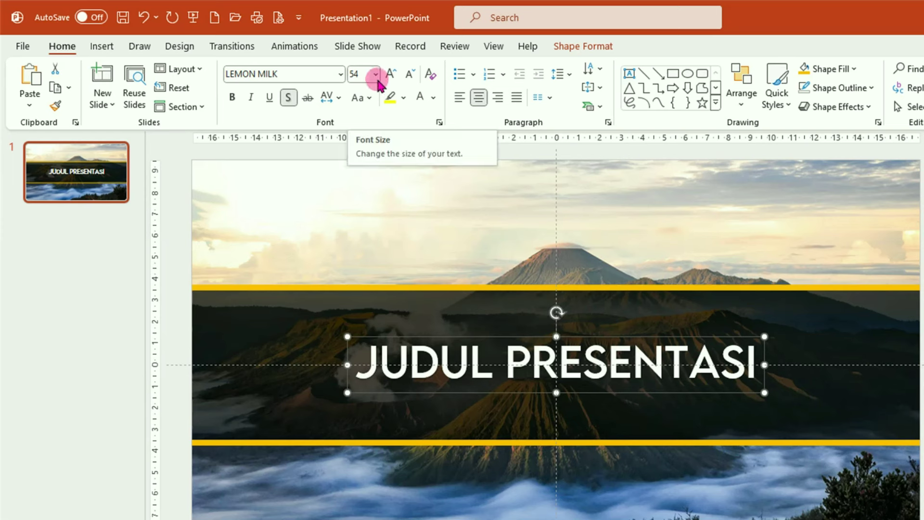
{"action": "left_click", "coordinate": [391, 73]}
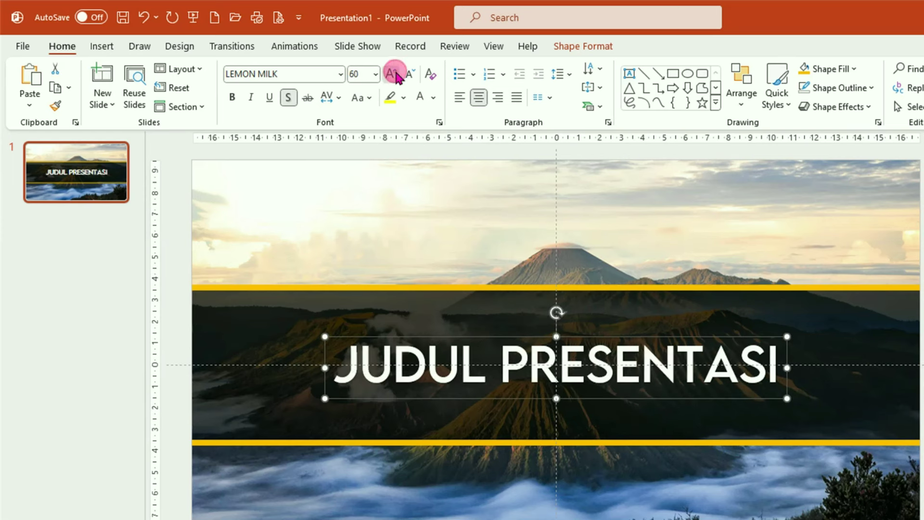
{"action": "left_click", "coordinate": [391, 74]}
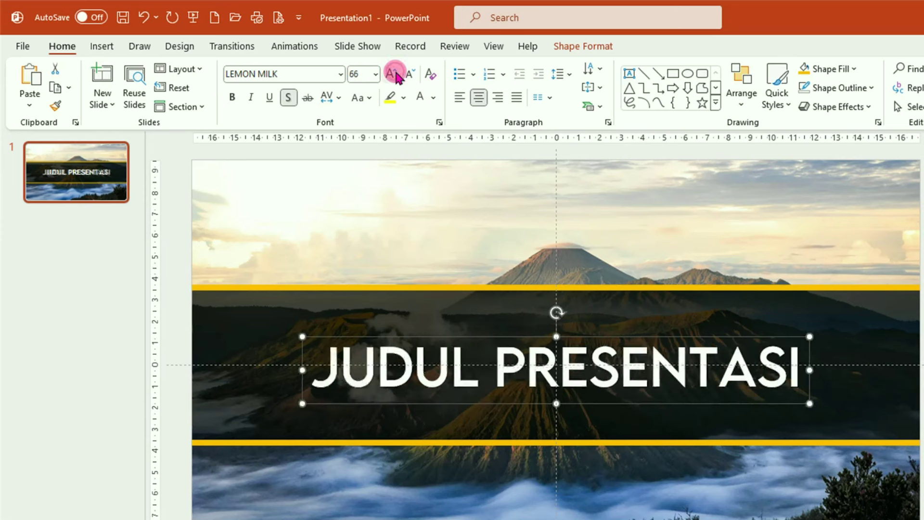
{"action": "left_click", "coordinate": [232, 97]}
{"action": "left_click_drag", "start_coordinate": [444, 343], "coordinate": [443, 325]}
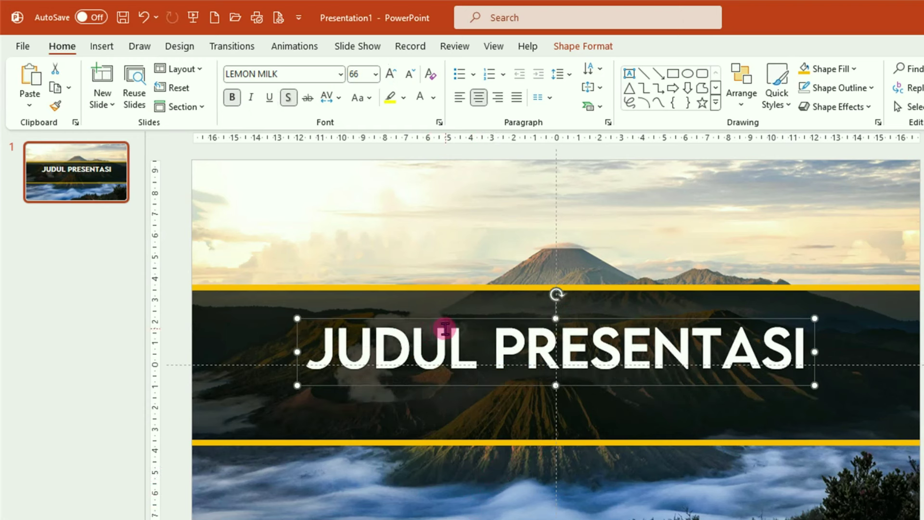
{"action": "key", "text": "ctrl+d"}
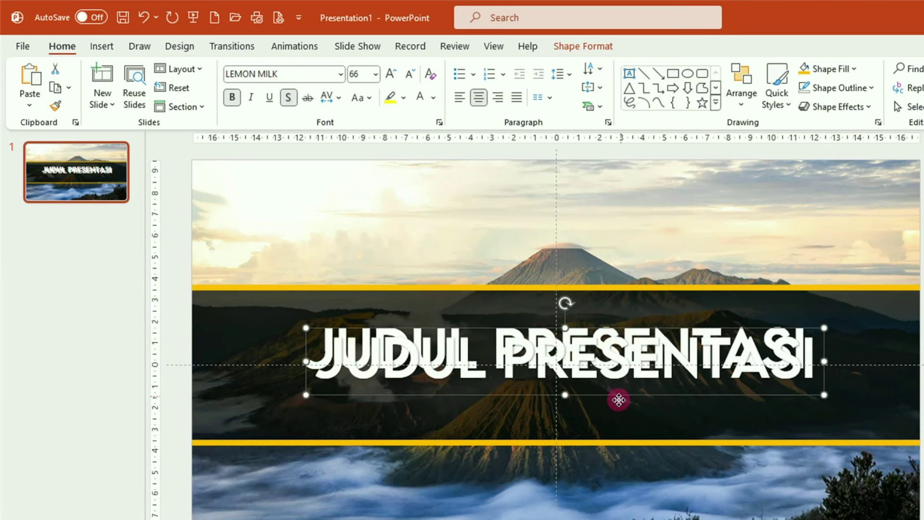
Step: Move the title copy below the original and retype it as 'TAMBAHAN JUDUL PELENGKAP'
{"action": "left_click_drag", "start_coordinate": [619, 400], "coordinate": [603, 436]}
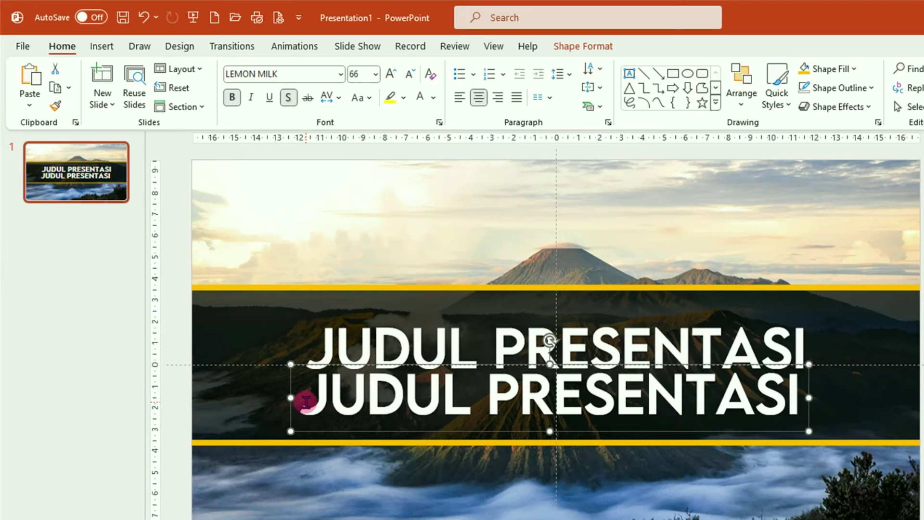
{"action": "left_click_drag", "start_coordinate": [306, 401], "coordinate": [802, 400]}
{"action": "type", "text": "TAMBAHAN JUDUL PELE"}
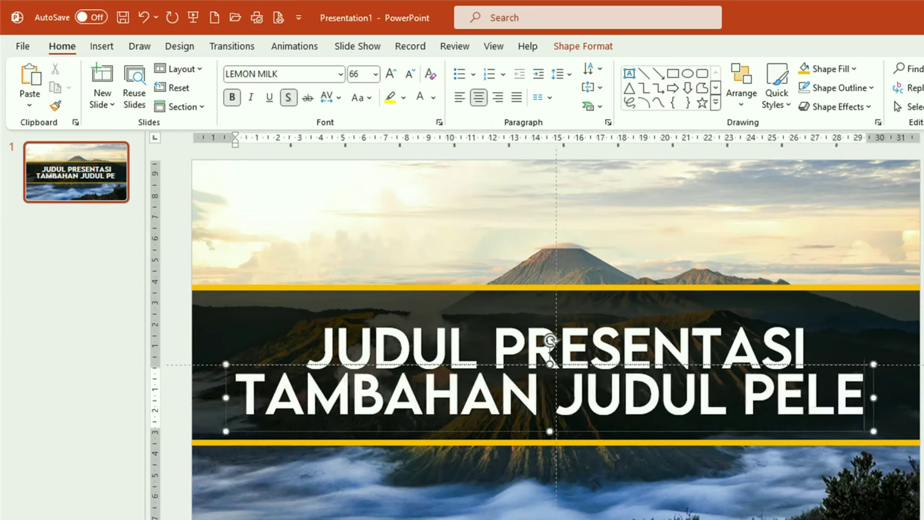
{"action": "type", "text": "NGKAP"}
{"action": "left_click", "coordinate": [552, 424]}
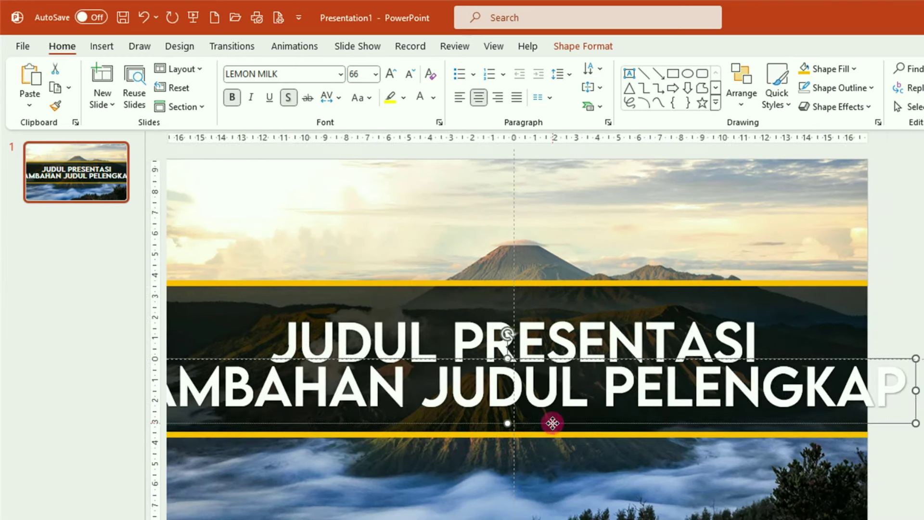
Step: Shrink the subtitle to 28 pt, colour it gold, and nudge it beneath the title
{"action": "left_click", "coordinate": [410, 74]}
{"action": "left_click", "coordinate": [411, 74]}
{"action": "left_click", "coordinate": [410, 75]}
{"action": "left_click", "coordinate": [410, 75]}
{"action": "left_click", "coordinate": [411, 75]}
{"action": "left_click", "coordinate": [410, 75]}
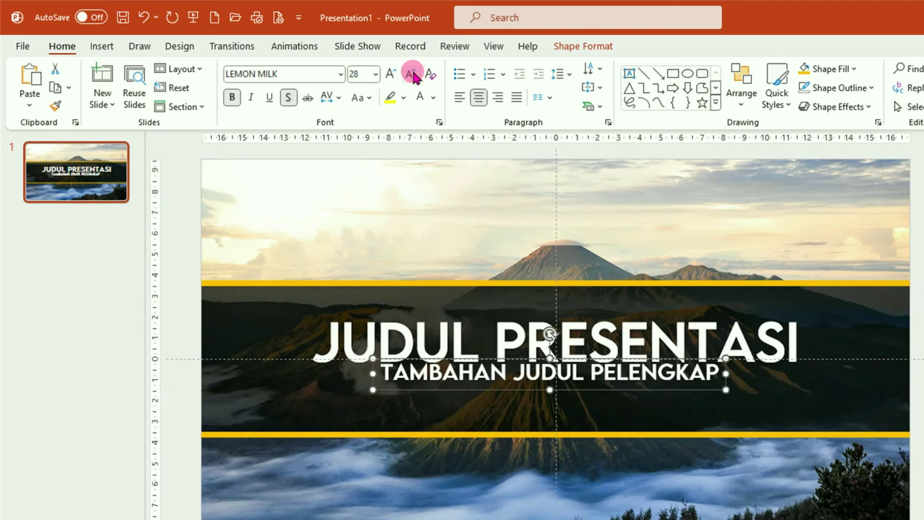
{"action": "left_click", "coordinate": [434, 98]}
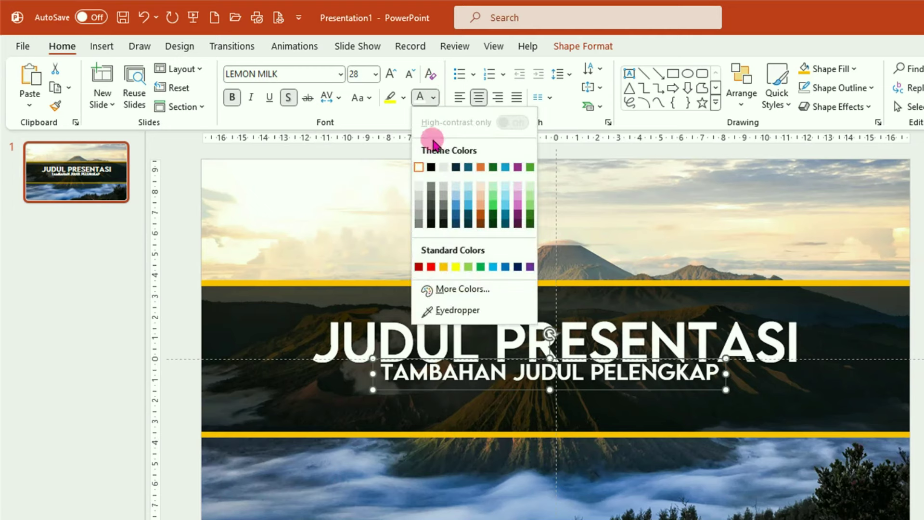
{"action": "left_click", "coordinate": [444, 266]}
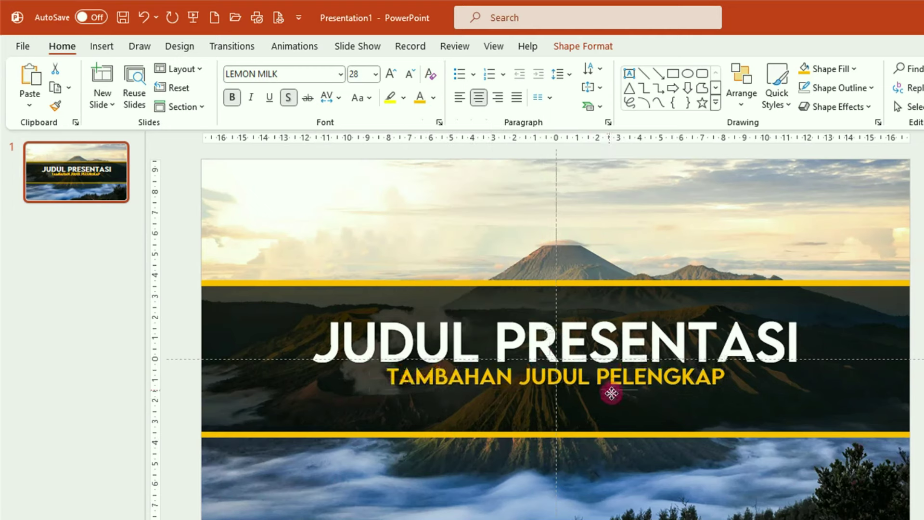
{"action": "left_click_drag", "start_coordinate": [611, 393], "coordinate": [611, 400]}
{"action": "left_click", "coordinate": [172, 381]}
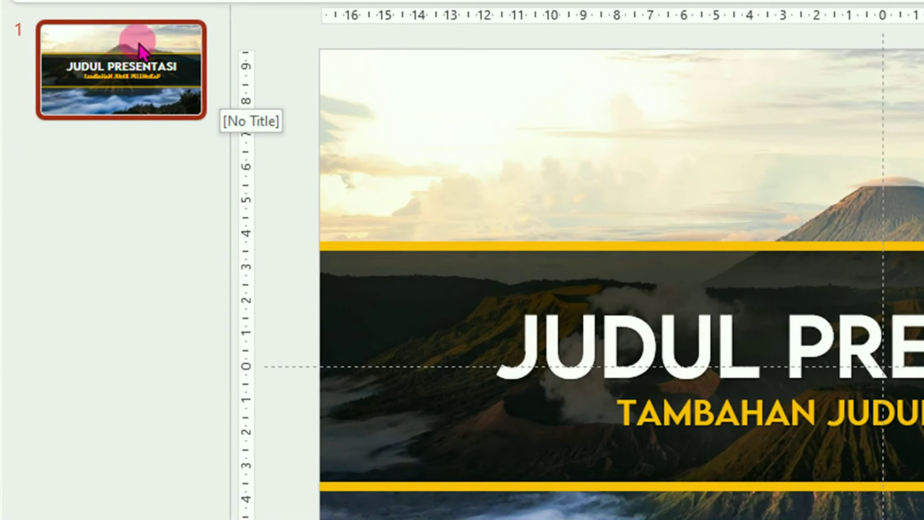
Step: Duplicate slide 1 and move the gold subtitle up into the sky on slide 2
{"action": "right_click", "coordinate": [139, 43]}
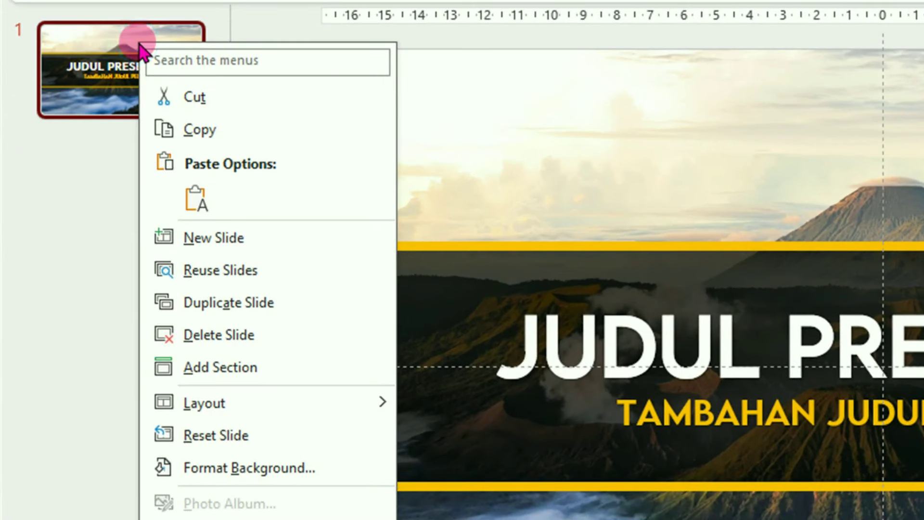
{"action": "left_click", "coordinate": [262, 304]}
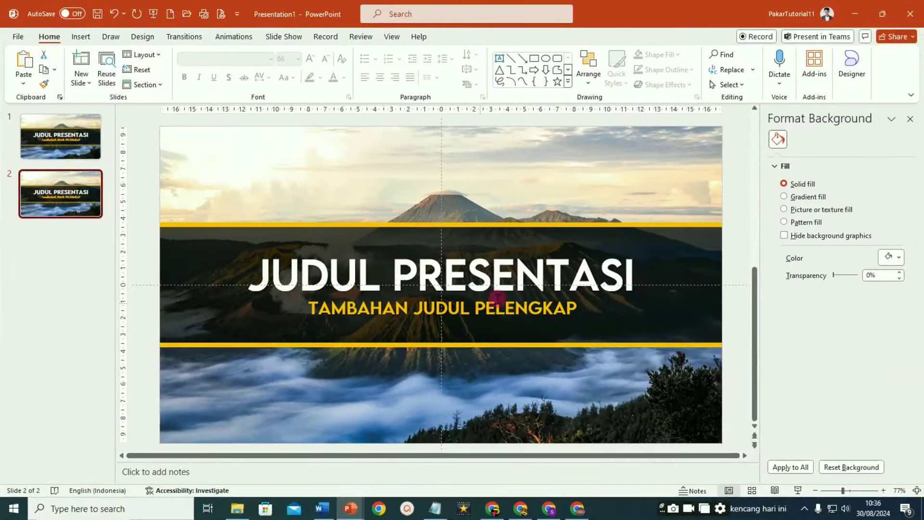
{"action": "left_click", "coordinate": [446, 312]}
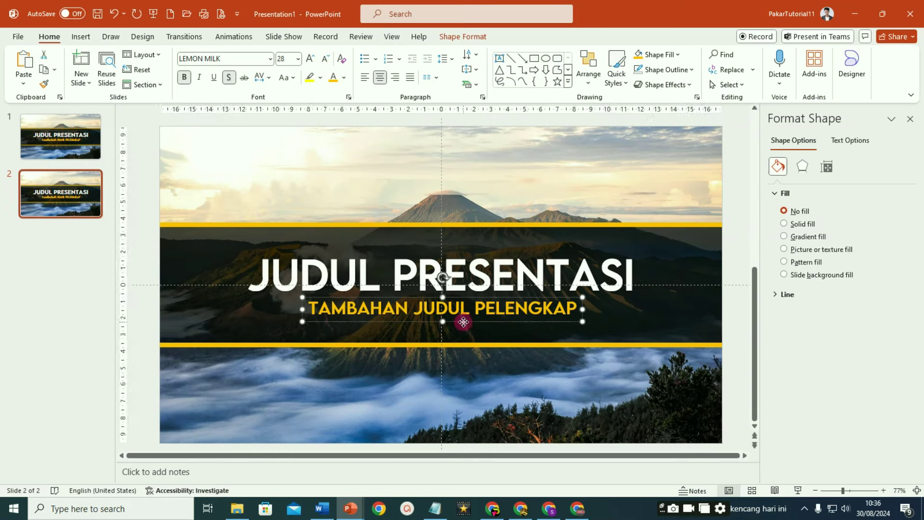
{"action": "left_click_drag", "start_coordinate": [463, 322], "coordinate": [461, 167]}
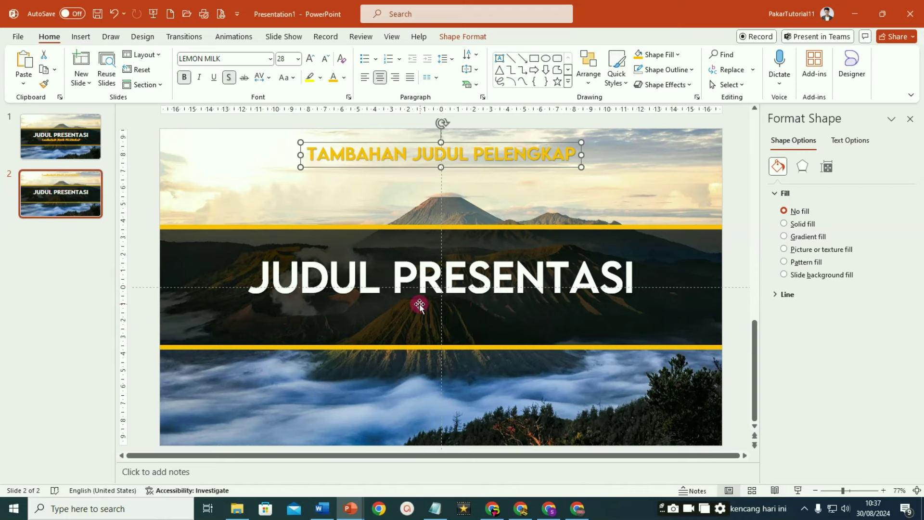
Step: Delete the black band, gold strips, and title from slide 2
{"action": "left_click", "coordinate": [139, 217]}
{"action": "left_click_drag", "start_coordinate": [140, 219], "coordinate": [797, 399]}
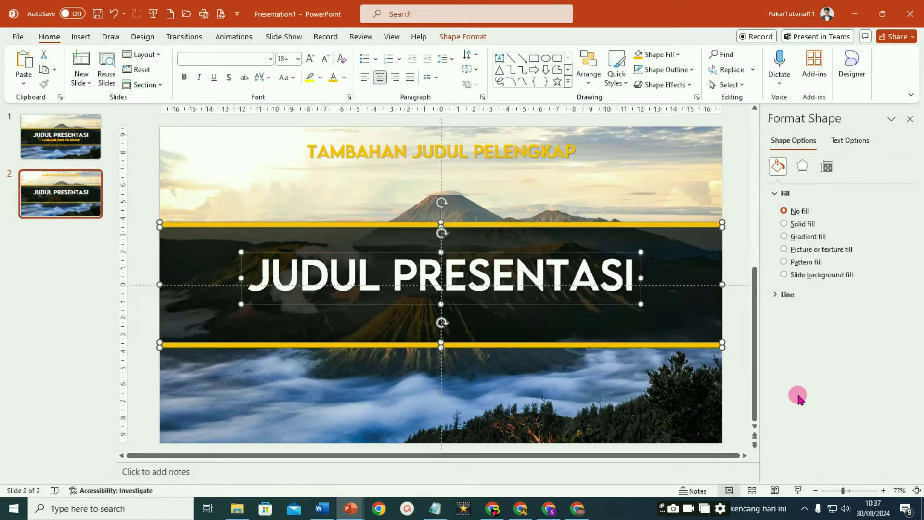
{"action": "key", "text": "Delete"}
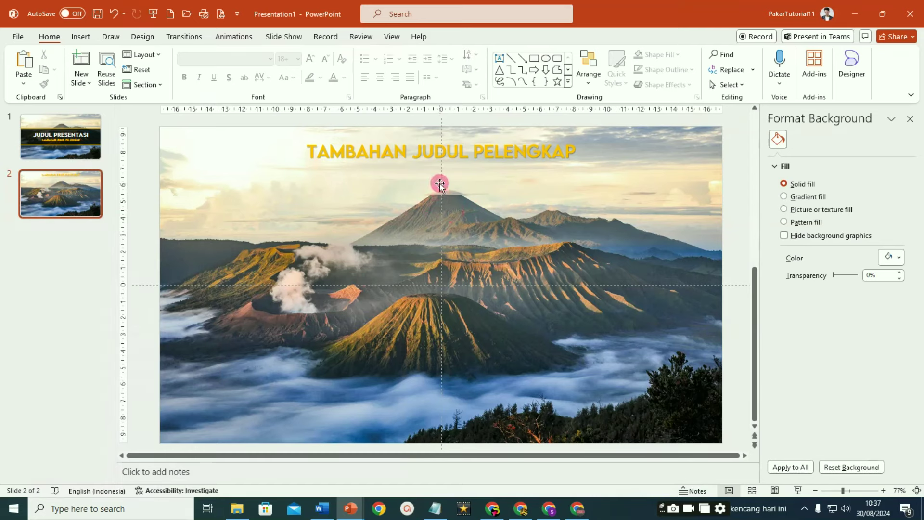
Step: Move the mountain photo down toward the lower part of slide 2
{"action": "mouse_move", "coordinate": [442, 182]}
{"action": "left_mouse_down"}
{"action": "mouse_move", "coordinate": [435, 313]}
{"action": "mouse_move", "coordinate": [445, 341]}
{"action": "left_mouse_up"}
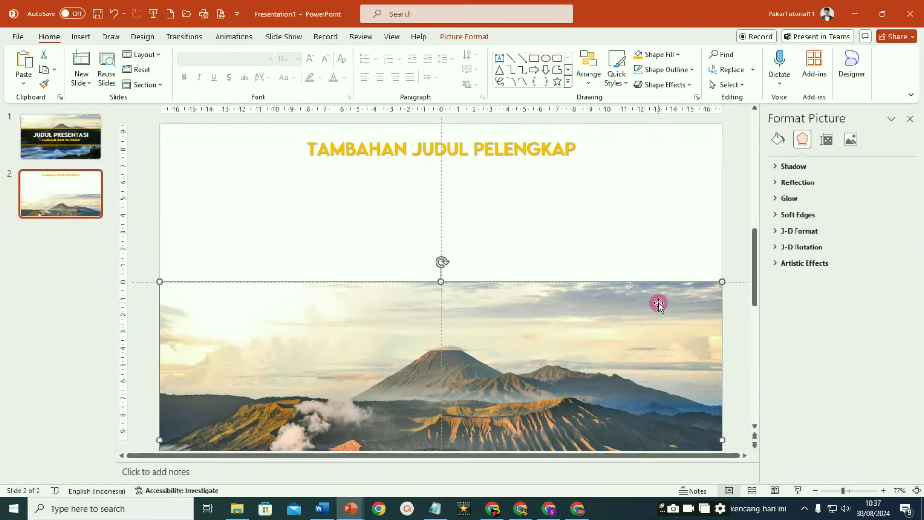
{"action": "scroll", "coordinate": [480, 265], "scroll_direction": "down", "scroll_amount": 5}
{"action": "scroll", "coordinate": [480, 272], "scroll_direction": "down", "scroll_amount": 2}
{"action": "scroll", "coordinate": [532, 389], "scroll_direction": "down", "scroll_amount": 1}
{"action": "scroll", "coordinate": [532, 389], "scroll_direction": "down", "scroll_amount": 1}
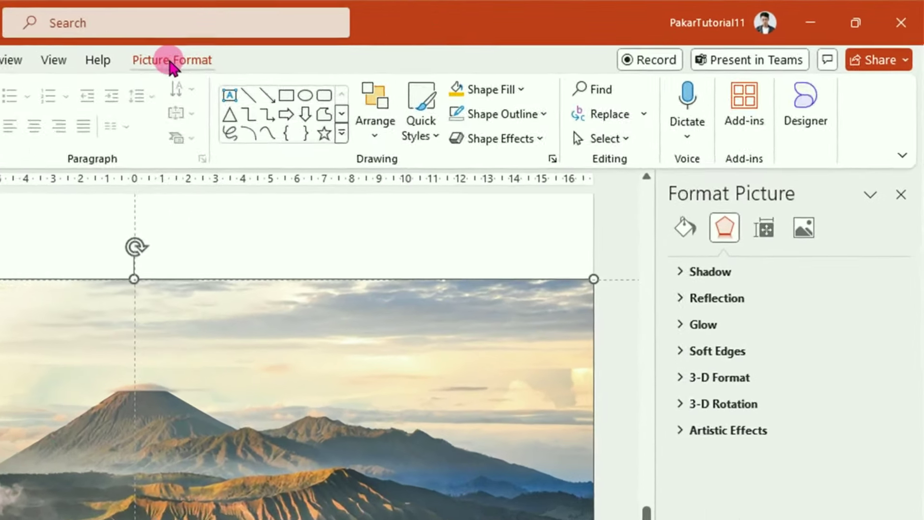
Step: Crop away the photo's bottom so it stands 9,52 cm tall
{"action": "left_click", "coordinate": [406, 42]}
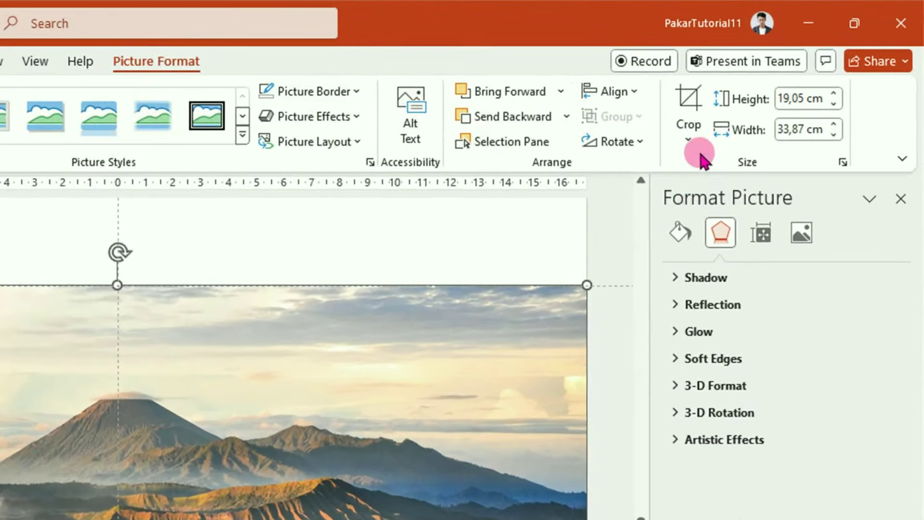
{"action": "left_click", "coordinate": [693, 139]}
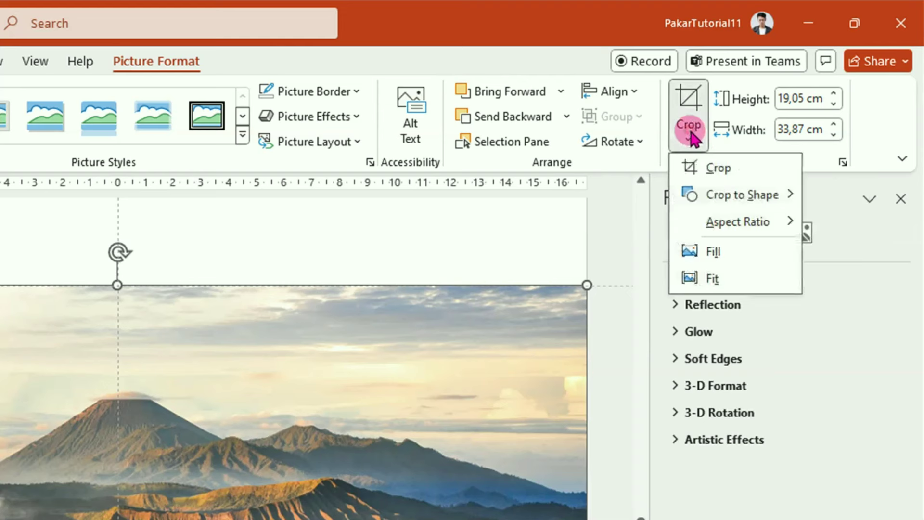
{"action": "left_click", "coordinate": [716, 171]}
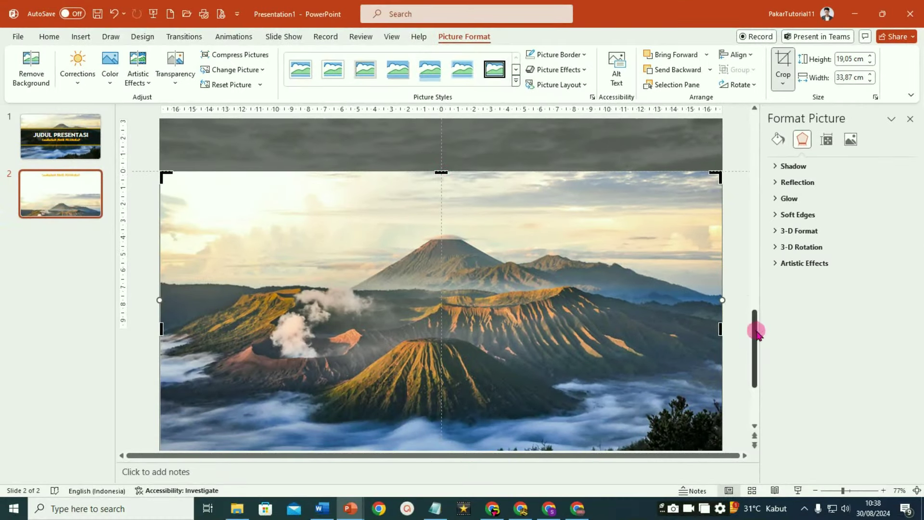
{"action": "left_click_drag", "start_coordinate": [752, 308], "coordinate": [754, 349]}
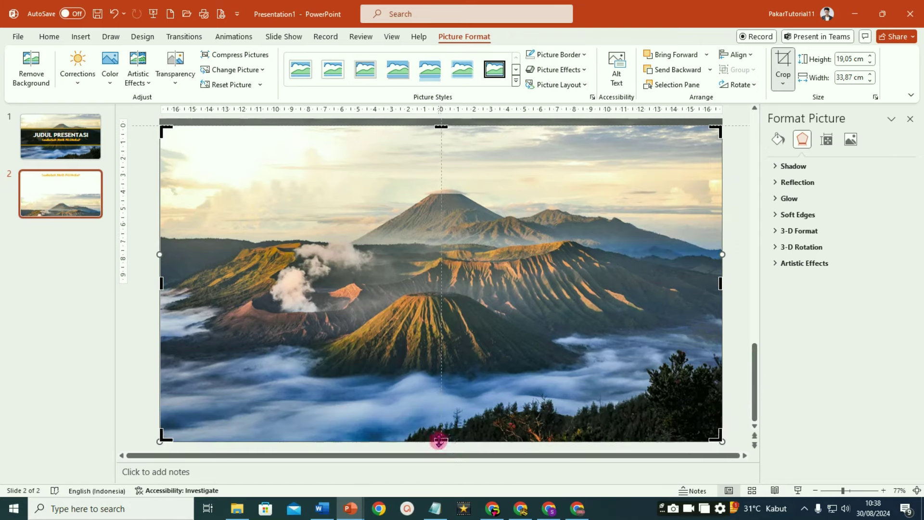
{"action": "left_click_drag", "start_coordinate": [441, 440], "coordinate": [460, 286]}
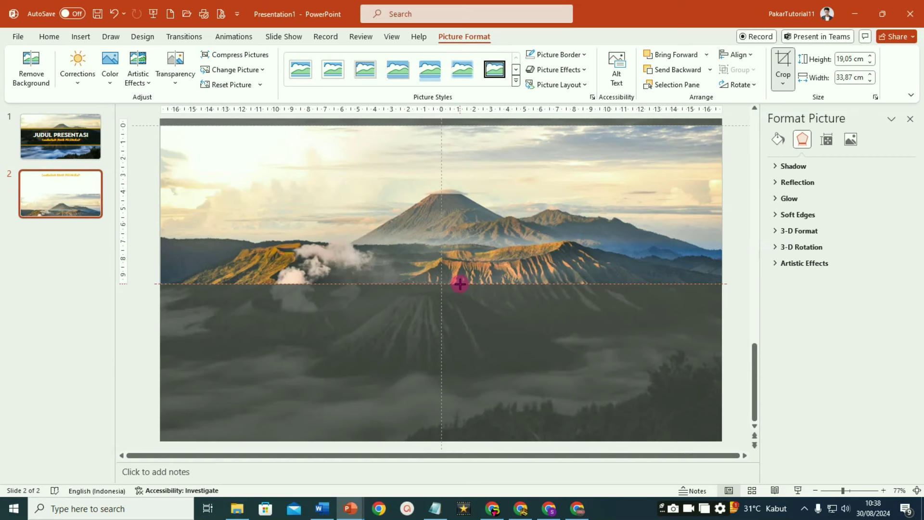
{"action": "left_click_drag", "start_coordinate": [459, 283], "coordinate": [459, 283]}
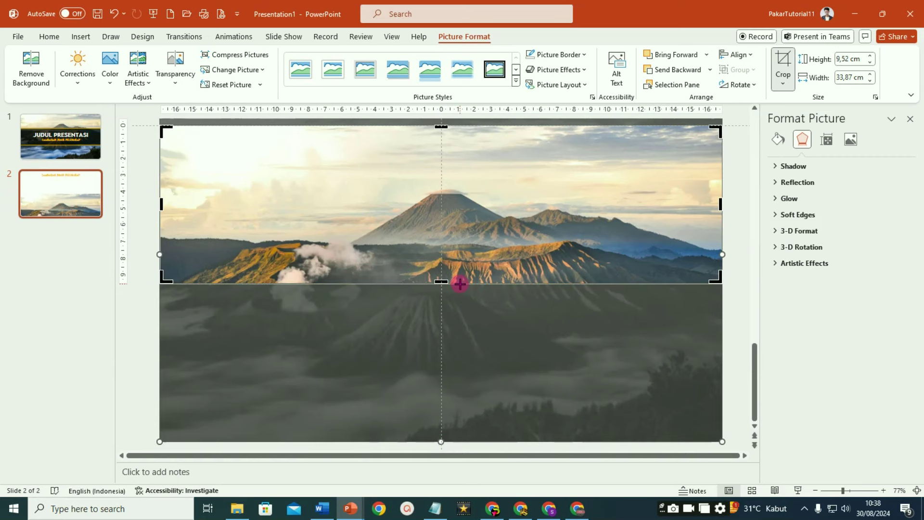
{"action": "left_click", "coordinate": [141, 273]}
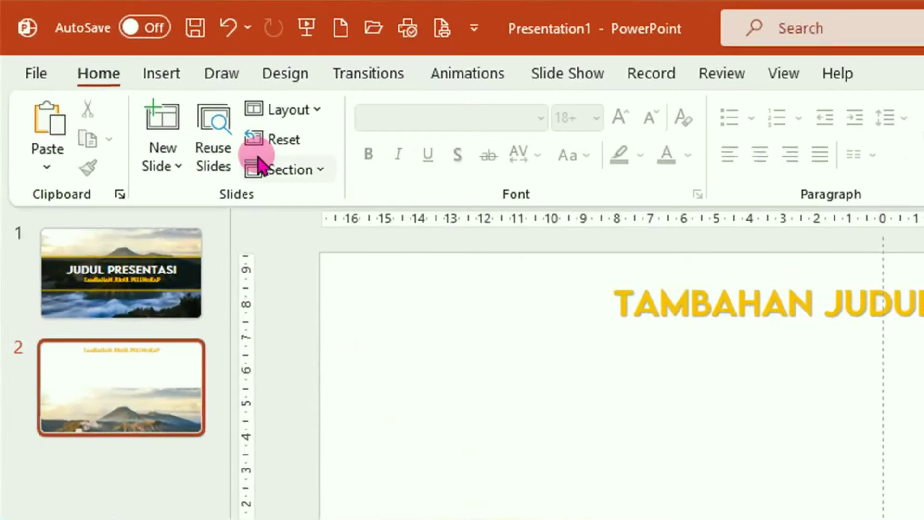
Step: Draw a rectangle on the right of slide 2 and size it 10 cm tall by 8 cm wide
{"action": "left_click", "coordinate": [154, 77]}
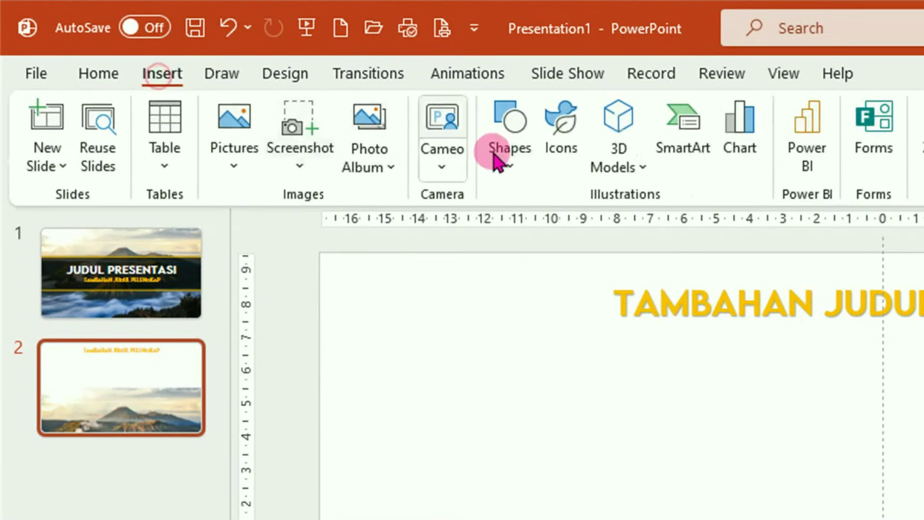
{"action": "left_click", "coordinate": [509, 169]}
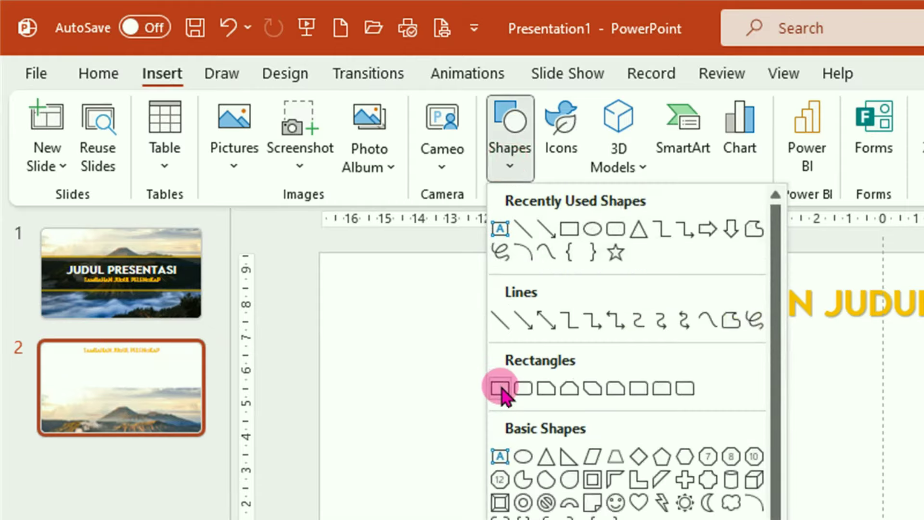
{"action": "left_click", "coordinate": [500, 389]}
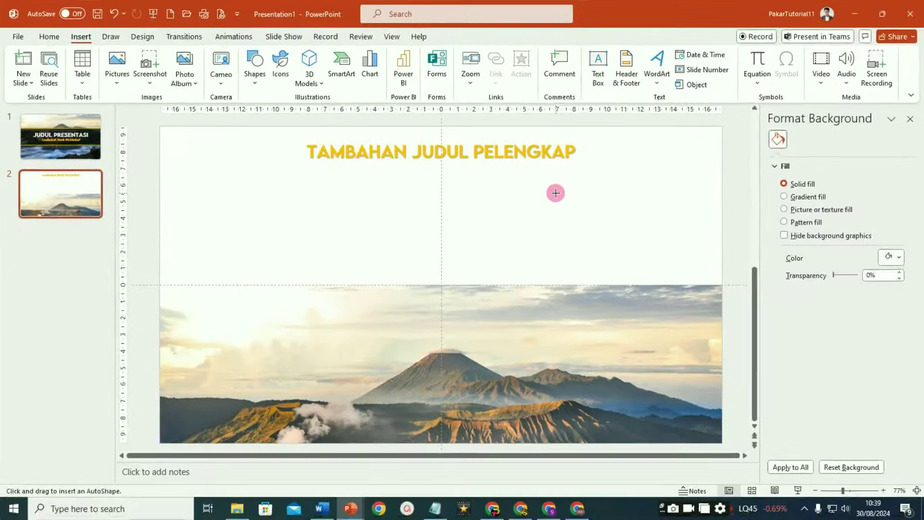
{"action": "mouse_move", "coordinate": [558, 193]}
{"action": "left_mouse_down"}
{"action": "mouse_move", "coordinate": [666, 347]}
{"action": "mouse_move", "coordinate": [690, 357]}
{"action": "left_mouse_up"}
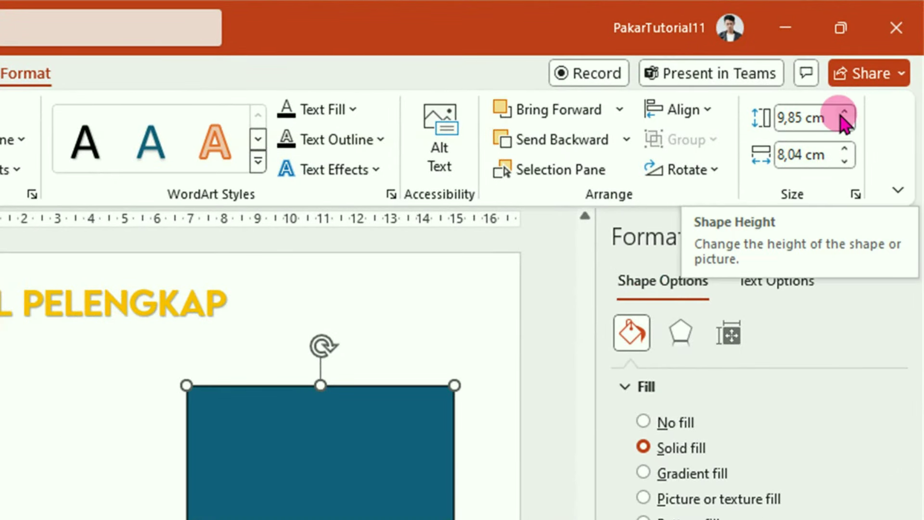
{"action": "left_click", "coordinate": [845, 114]}
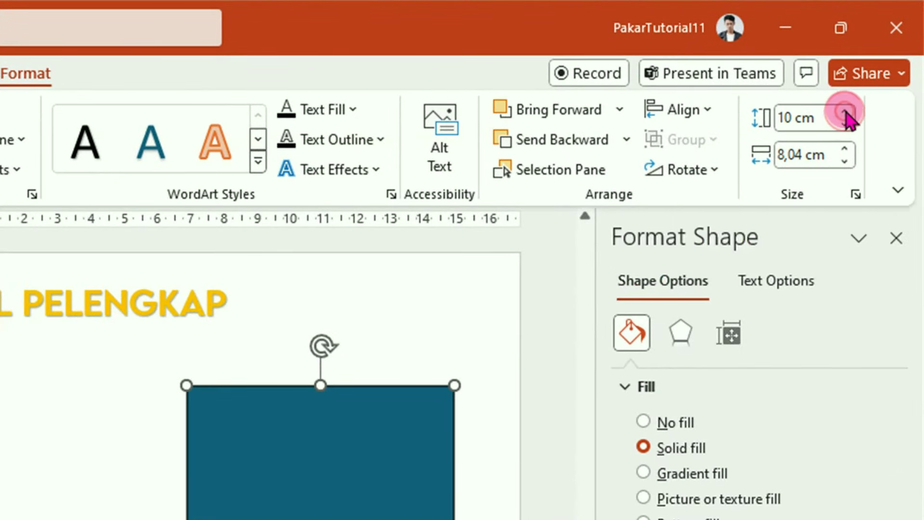
{"action": "left_click", "coordinate": [845, 161]}
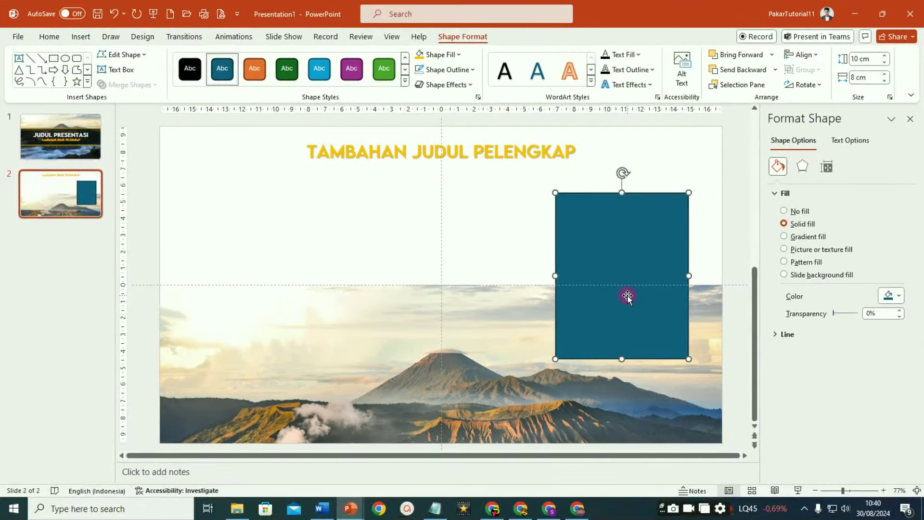
Step: Shift the teal rectangle left and remove its outline
{"action": "left_click_drag", "start_coordinate": [626, 296], "coordinate": [548, 296]}
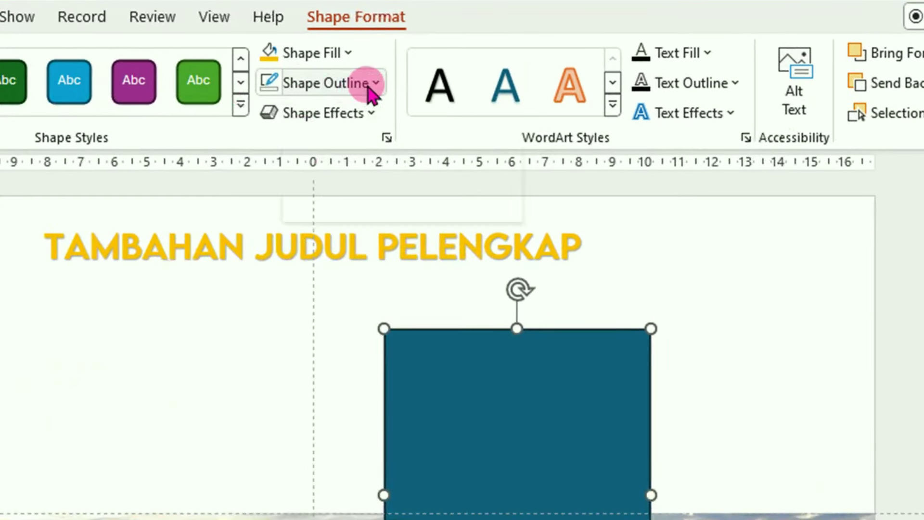
{"action": "left_click", "coordinate": [407, 80]}
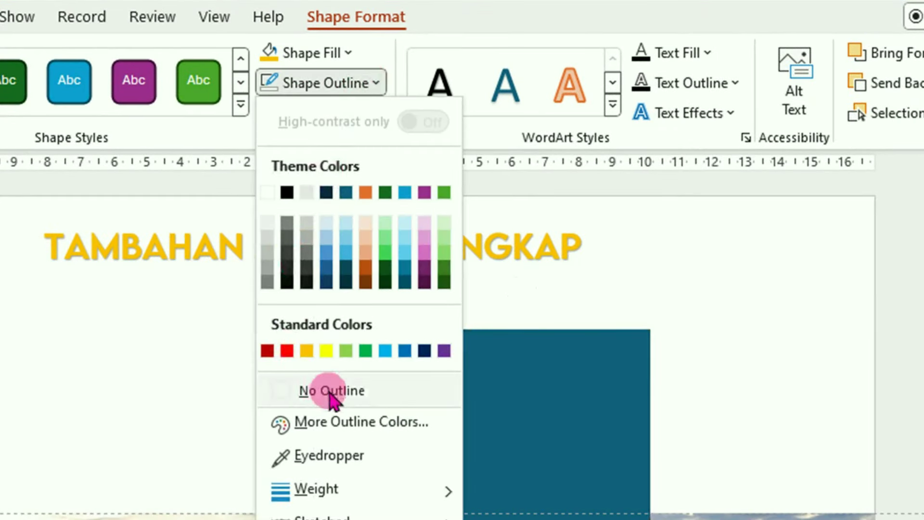
{"action": "left_click", "coordinate": [327, 391]}
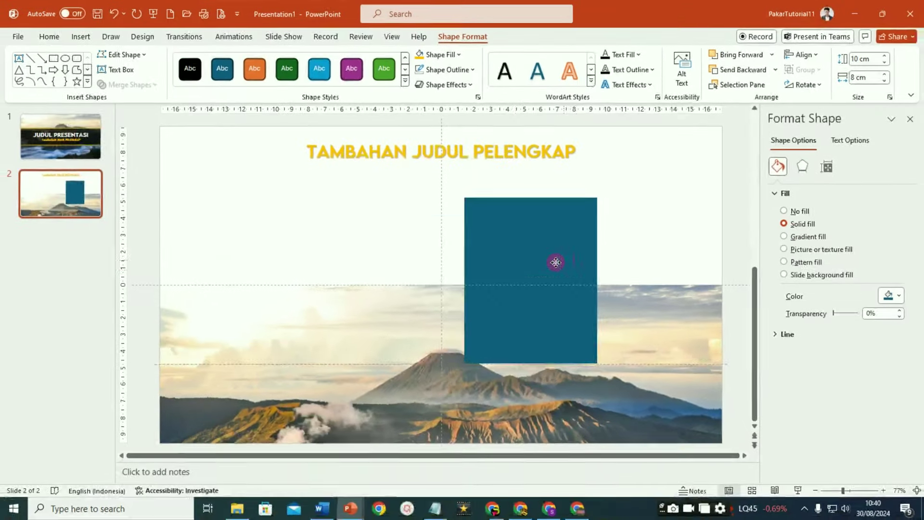
Step: Centre the rectangle horizontally on the slide with Align Center
{"action": "mouse_move", "coordinate": [555, 262]}
{"action": "left_mouse_down"}
{"action": "mouse_move", "coordinate": [495, 271]}
{"action": "mouse_move", "coordinate": [477, 299]}
{"action": "left_mouse_up"}
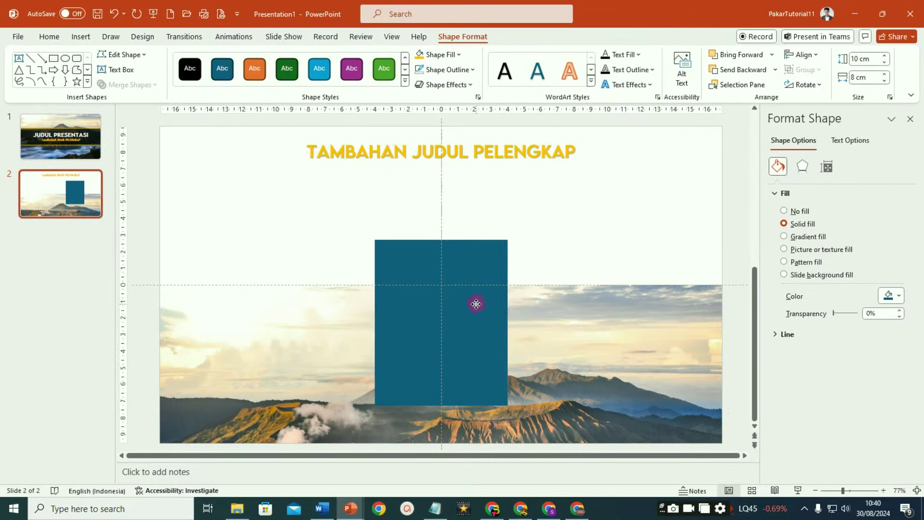
{"action": "left_click_drag", "start_coordinate": [477, 302], "coordinate": [477, 303]}
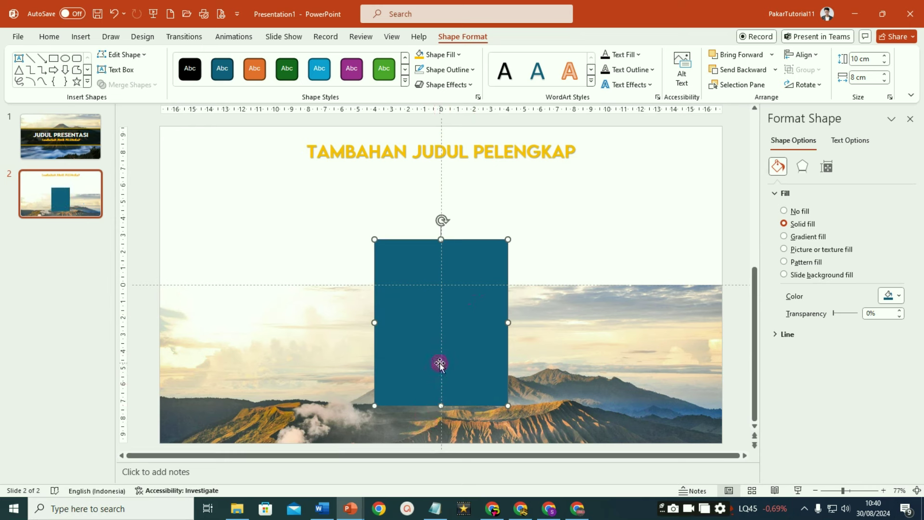
{"action": "left_click", "coordinate": [812, 55]}
{"action": "left_click", "coordinate": [814, 56]}
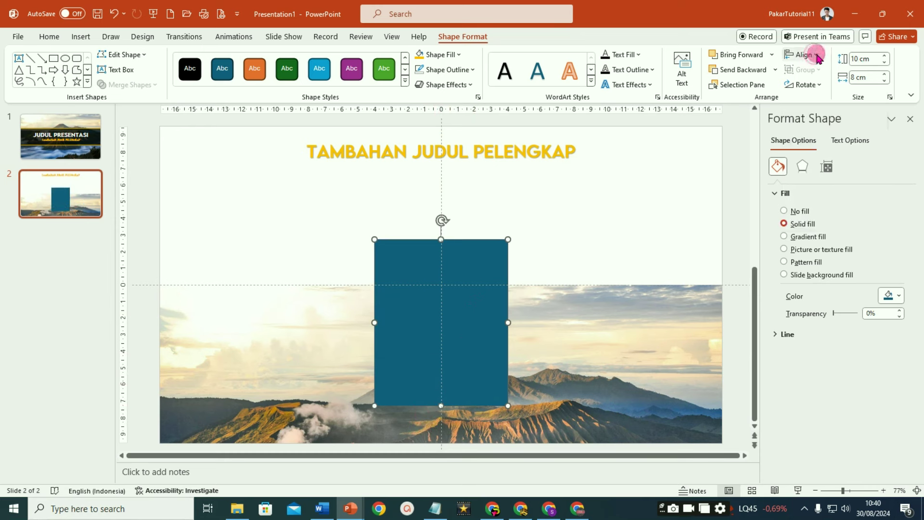
{"action": "left_click", "coordinate": [817, 56]}
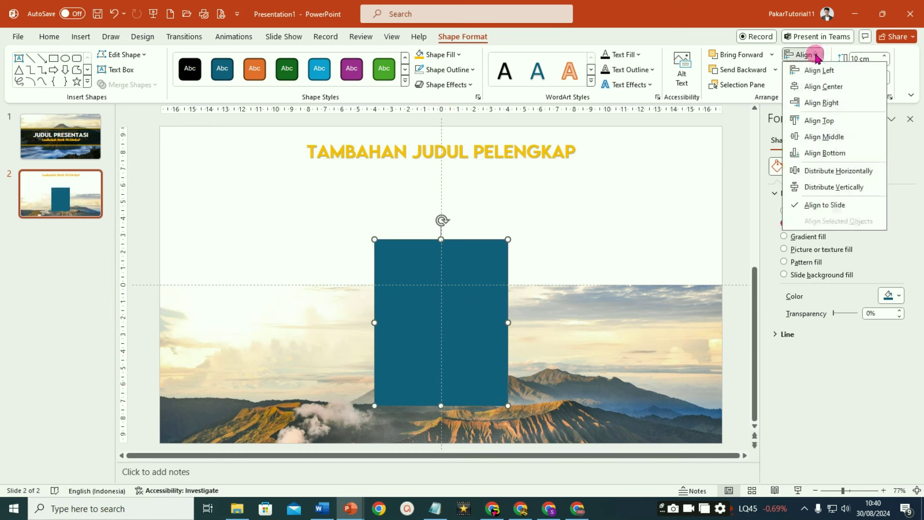
{"action": "left_click", "coordinate": [824, 87]}
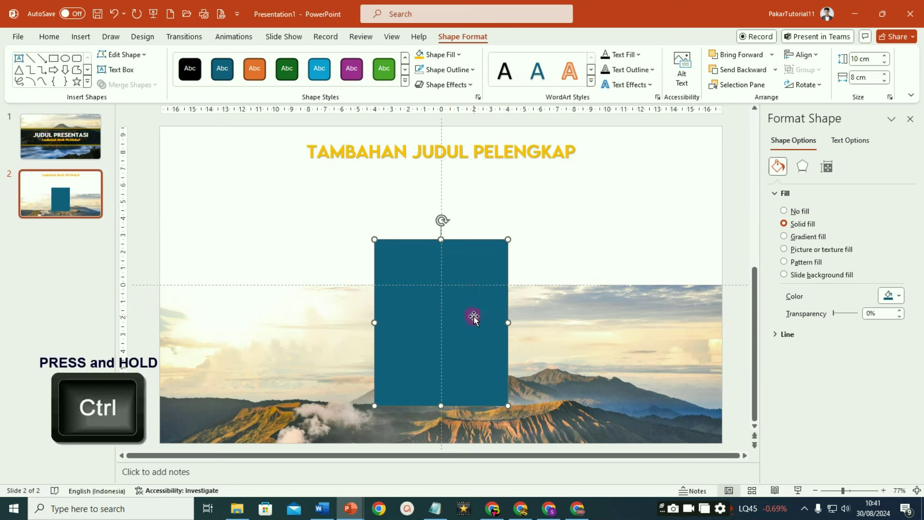
Step: Copy the teal rectangle to each side and marquee-select all three boxes
{"action": "mouse_move", "coordinate": [465, 328]}
{"action": "left_mouse_down"}
{"action": "mouse_move", "coordinate": [636, 325]}
{"action": "mouse_move", "coordinate": [285, 322]}
{"action": "left_mouse_up"}
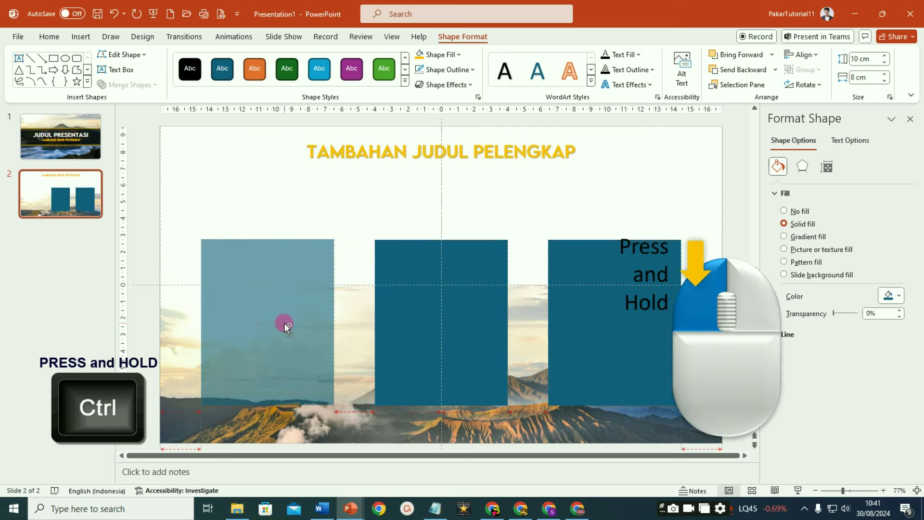
{"action": "left_click_drag", "start_coordinate": [284, 323], "coordinate": [284, 323]}
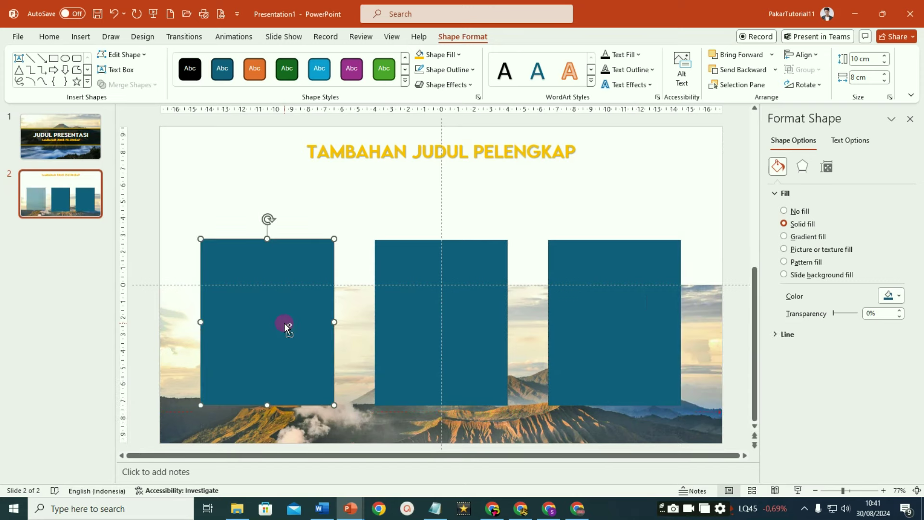
{"action": "left_click", "coordinate": [593, 183]}
{"action": "left_click", "coordinate": [291, 270]}
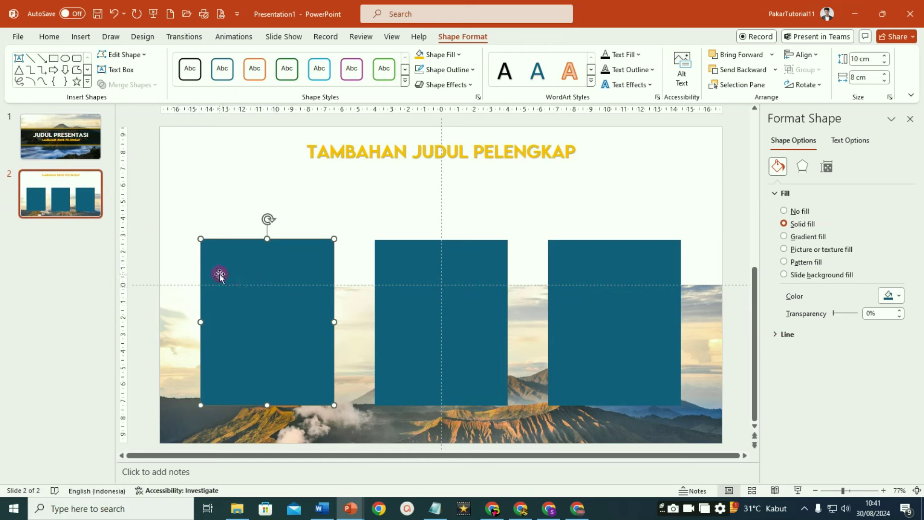
{"action": "mouse_move", "coordinate": [134, 223]}
{"action": "left_mouse_down"}
{"action": "mouse_move", "coordinate": [740, 403]}
{"action": "mouse_move", "coordinate": [739, 445]}
{"action": "left_mouse_up"}
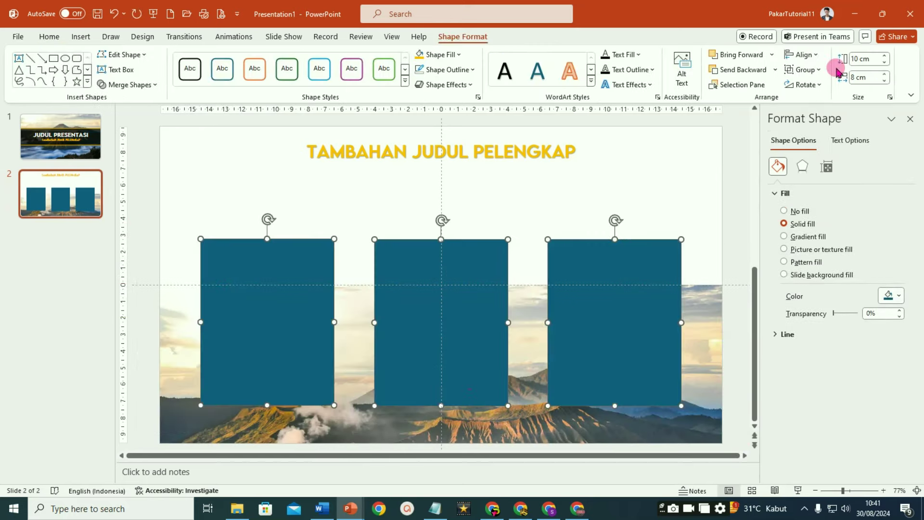
Step: Align the three rectangles' top edges and distribute them horizontally
{"action": "left_click", "coordinate": [809, 55]}
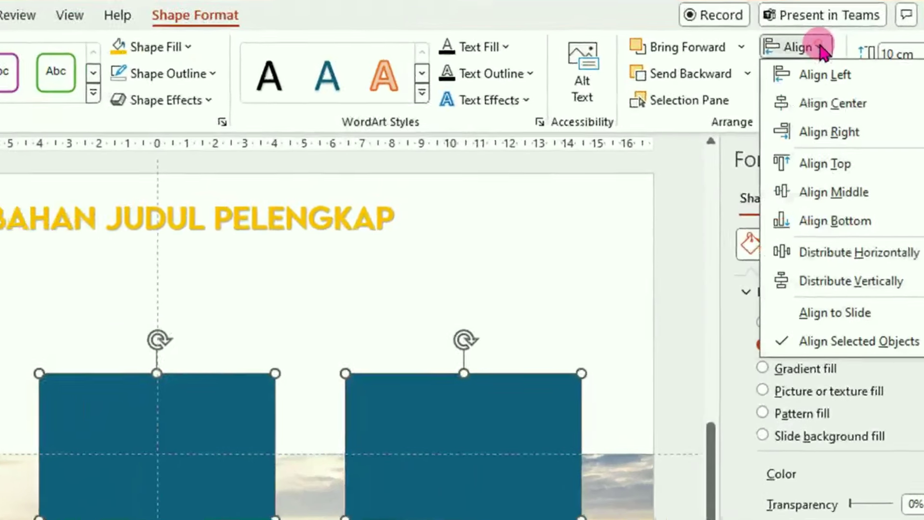
{"action": "left_click", "coordinate": [841, 164]}
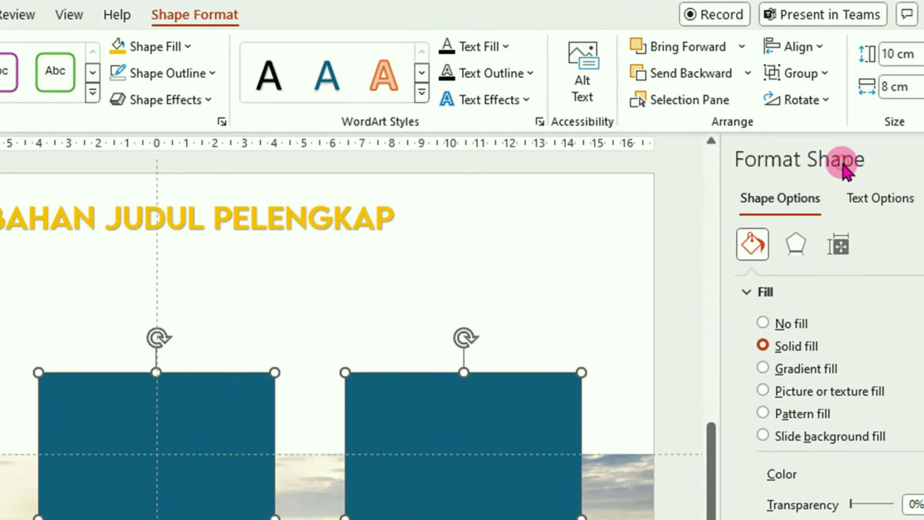
{"action": "left_click", "coordinate": [820, 46]}
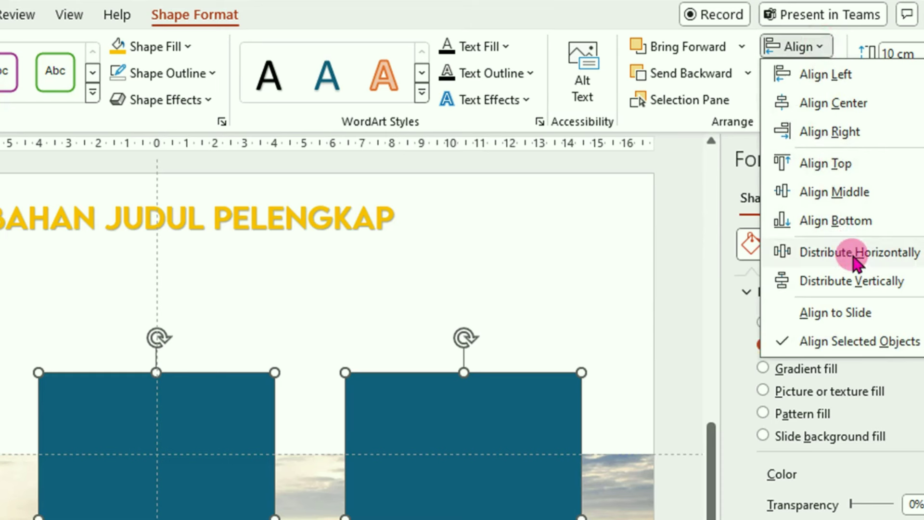
{"action": "left_click", "coordinate": [854, 255]}
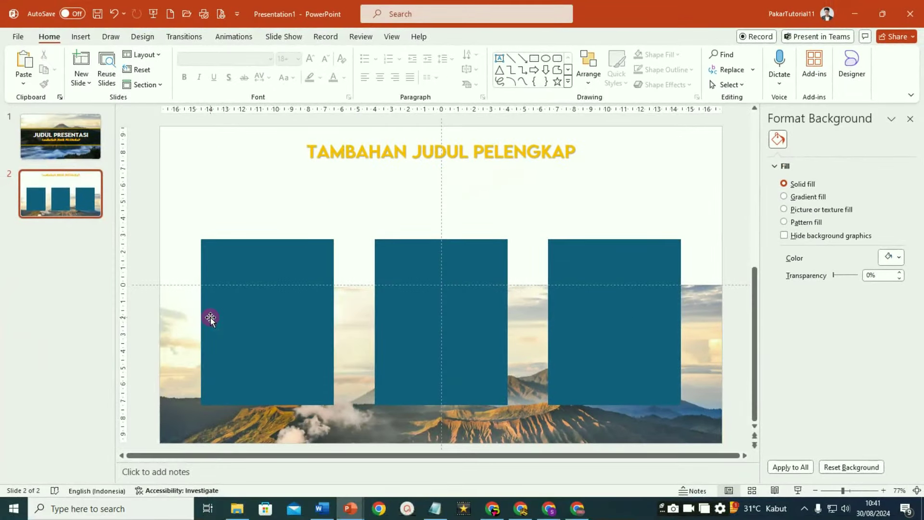
{"action": "double_click", "coordinate": [299, 262]}
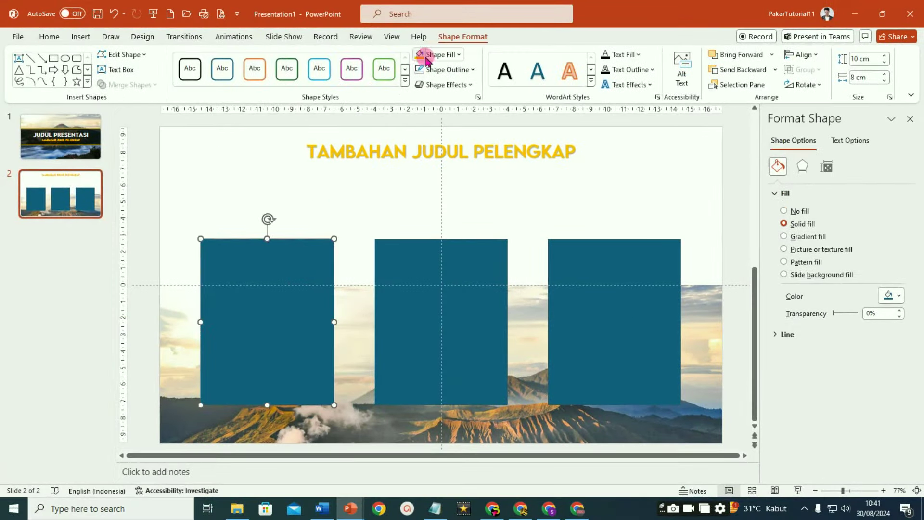
Step: Fill the left card yellow and the middle card grey
{"action": "left_click", "coordinate": [416, 56]}
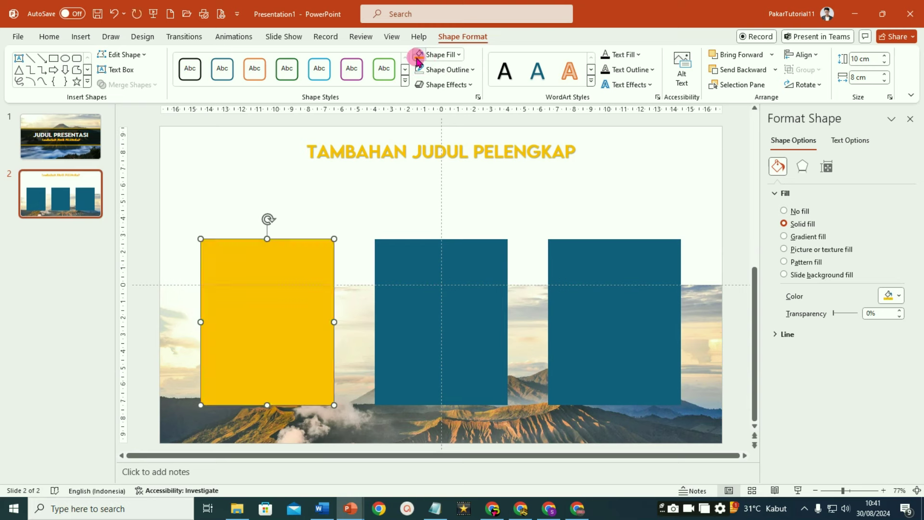
{"action": "left_click", "coordinate": [461, 261]}
{"action": "left_click", "coordinate": [460, 55]}
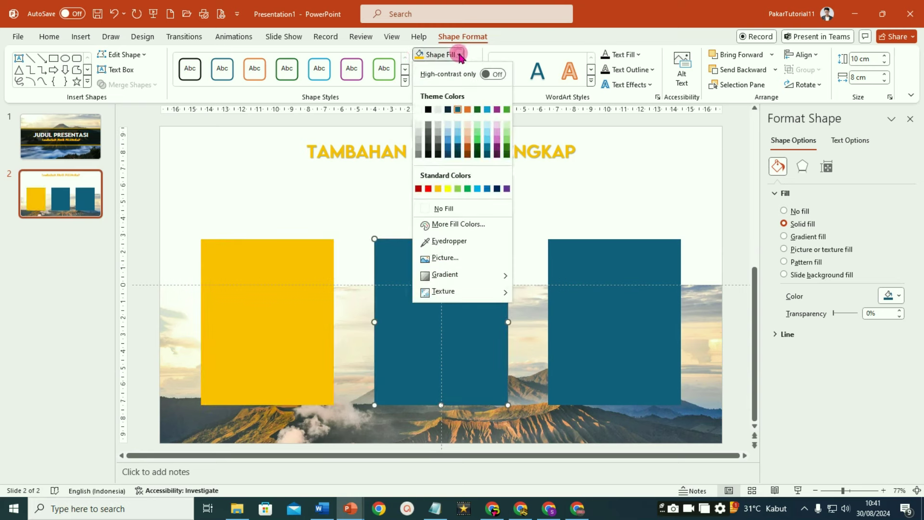
{"action": "left_click", "coordinate": [438, 143]}
{"action": "left_click", "coordinate": [631, 259]}
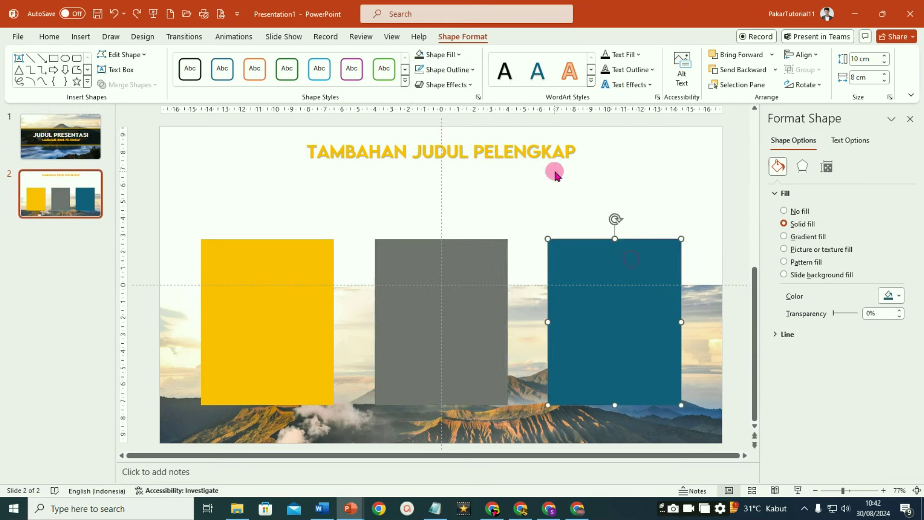
Step: Fill the right card orange-red from the standard palette, then select all three cards
{"action": "left_click", "coordinate": [459, 55]}
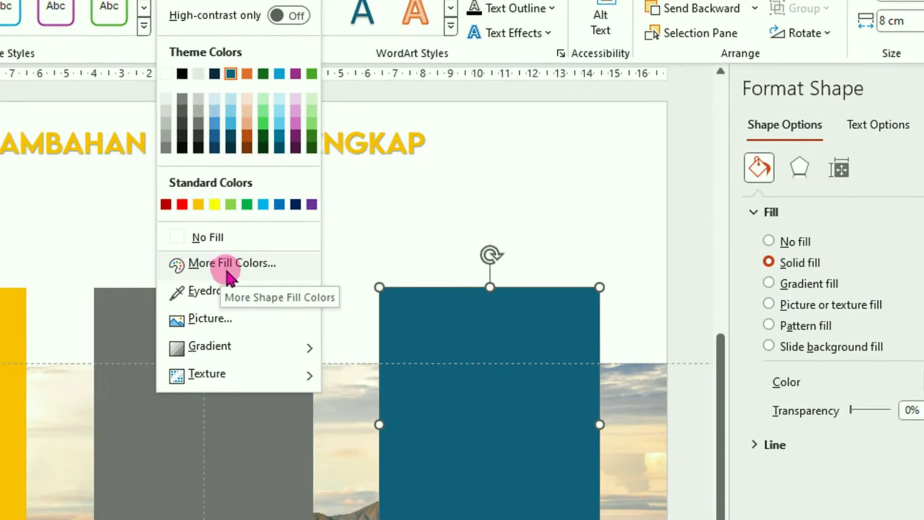
{"action": "left_click", "coordinate": [226, 265]}
{"action": "left_click", "coordinate": [128, 147]}
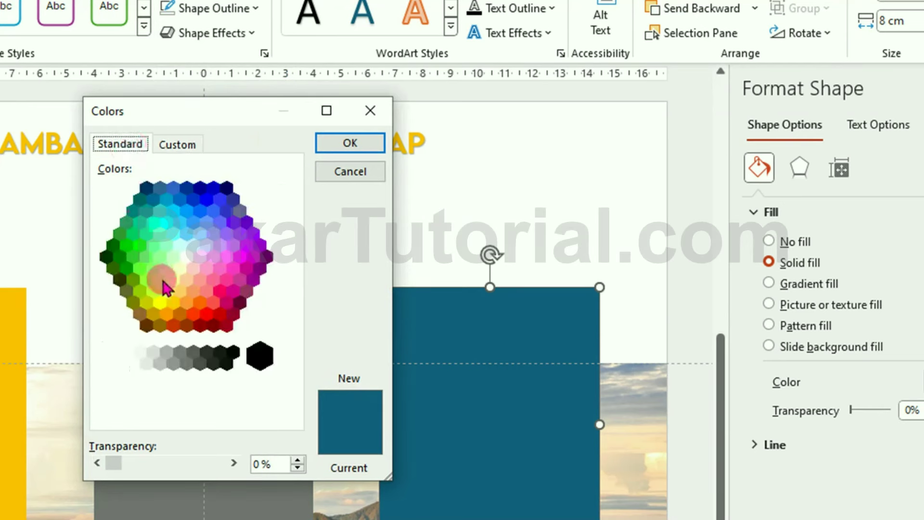
{"action": "left_click", "coordinate": [193, 314]}
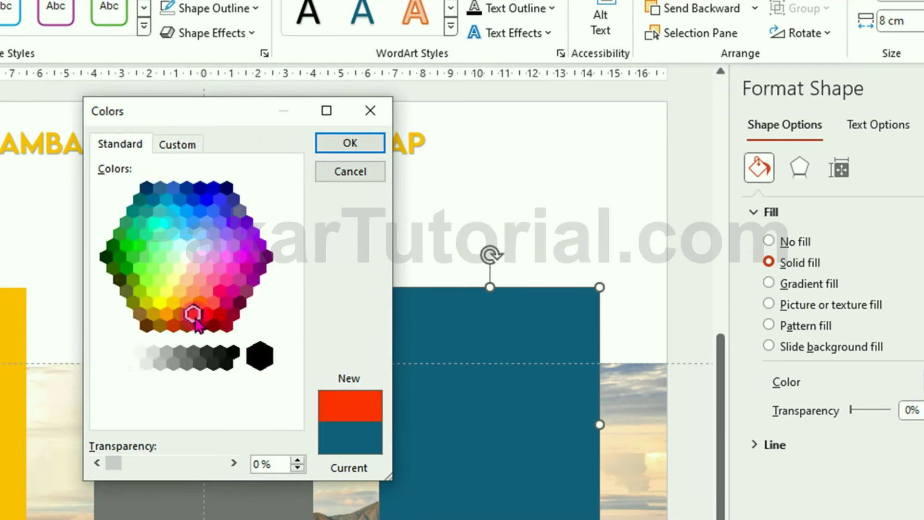
{"action": "left_click", "coordinate": [356, 149]}
{"action": "left_click", "coordinate": [311, 378]}
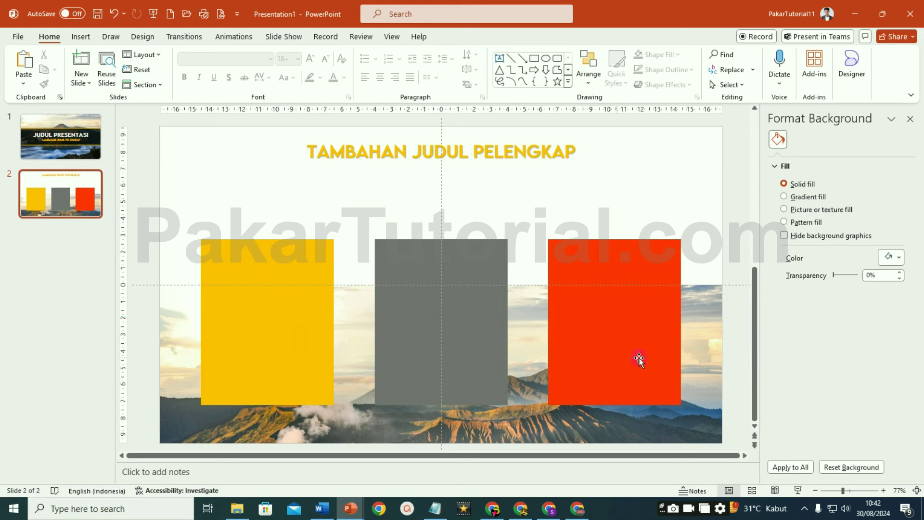
{"action": "mouse_move", "coordinate": [145, 201]}
{"action": "left_mouse_down"}
{"action": "mouse_move", "coordinate": [711, 396]}
{"action": "mouse_move", "coordinate": [698, 422]}
{"action": "left_mouse_up"}
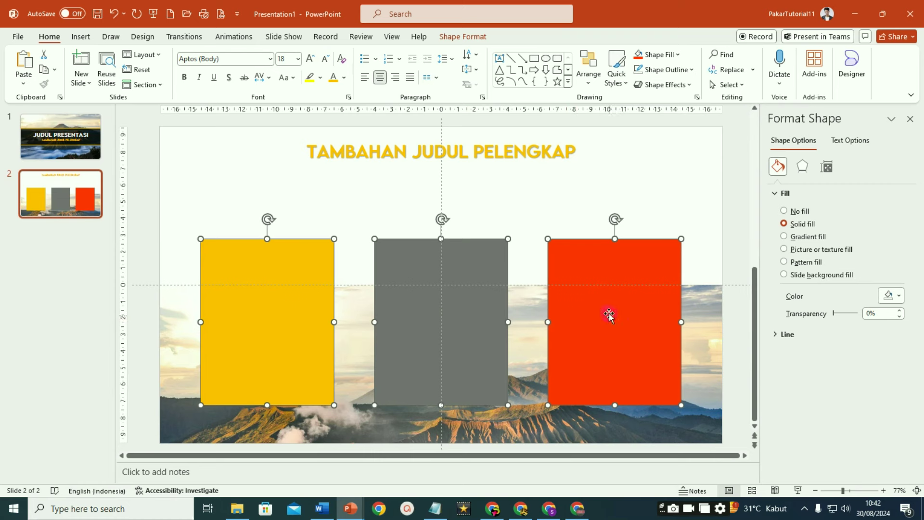
Step: Duplicate the three cards with Ctrl+D and move the copies upward
{"action": "key", "text": "ctrl+d"}
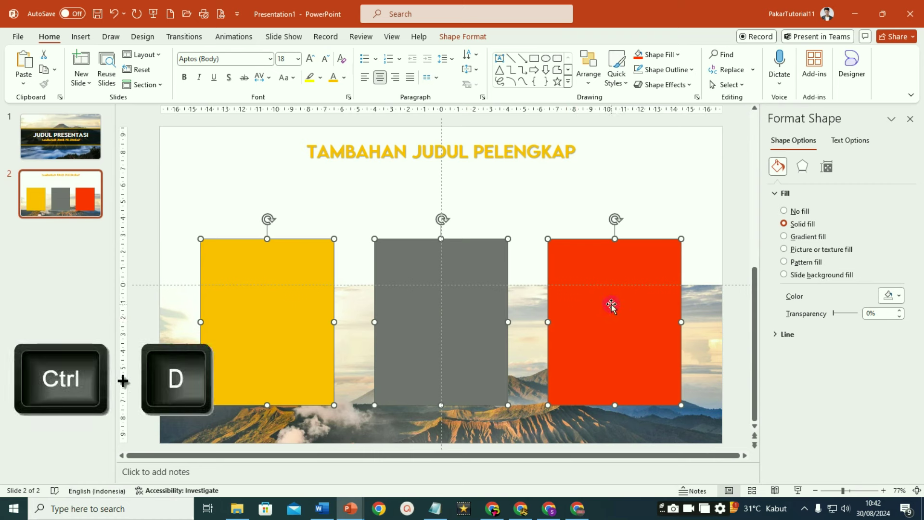
{"action": "key", "text": "ctrl+d"}
{"action": "mouse_move", "coordinate": [630, 381]}
{"action": "left_mouse_down"}
{"action": "mouse_move", "coordinate": [618, 306]}
{"action": "mouse_move", "coordinate": [651, 302]}
{"action": "left_mouse_up"}
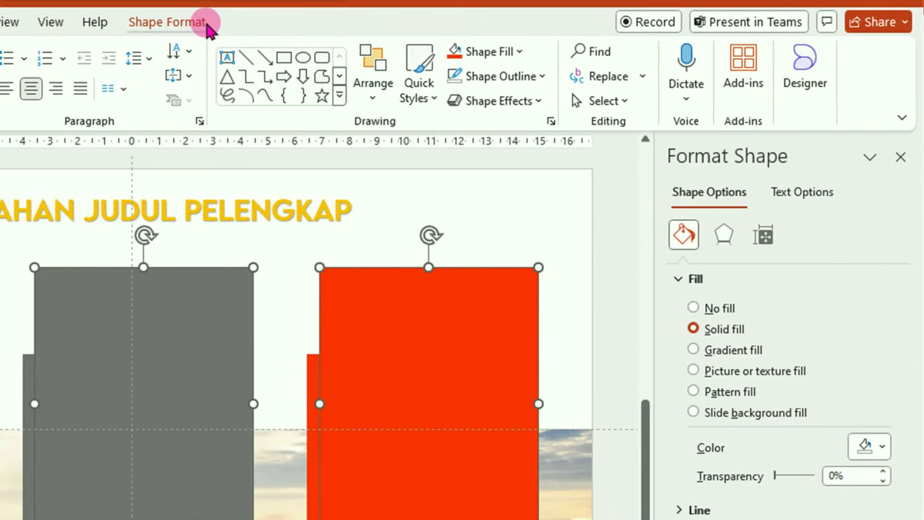
Step: Resize the copies into 3.5 cm squares
{"action": "left_click", "coordinate": [166, 22]}
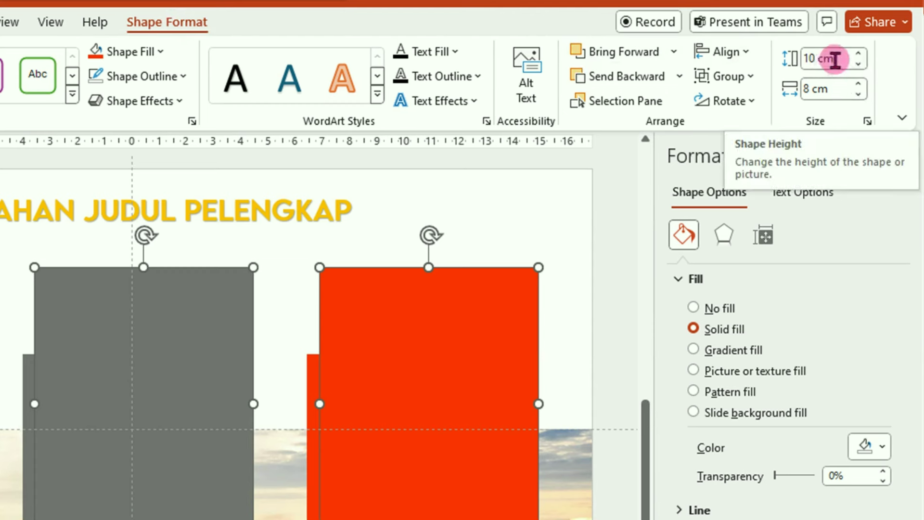
{"action": "left_click", "coordinate": [859, 63]}
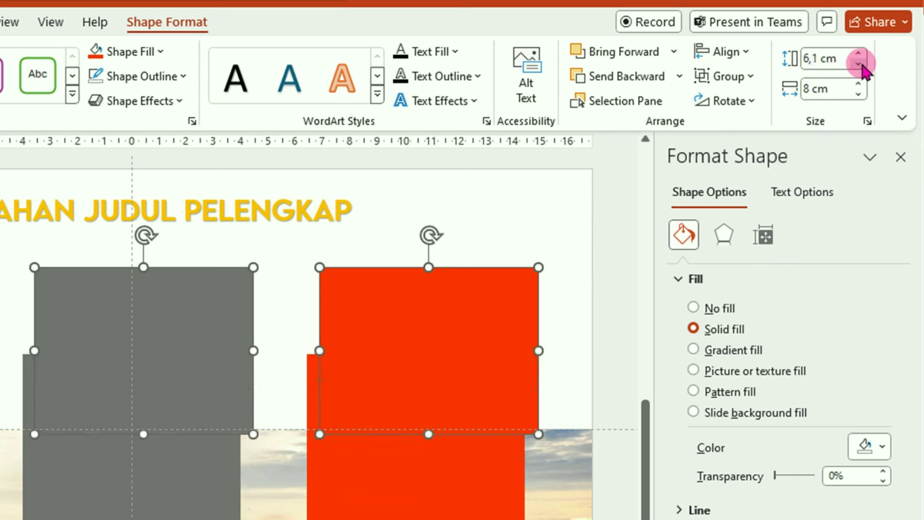
{"action": "left_click", "coordinate": [859, 63]}
{"action": "left_click", "coordinate": [858, 64]}
{"action": "left_click", "coordinate": [859, 63]}
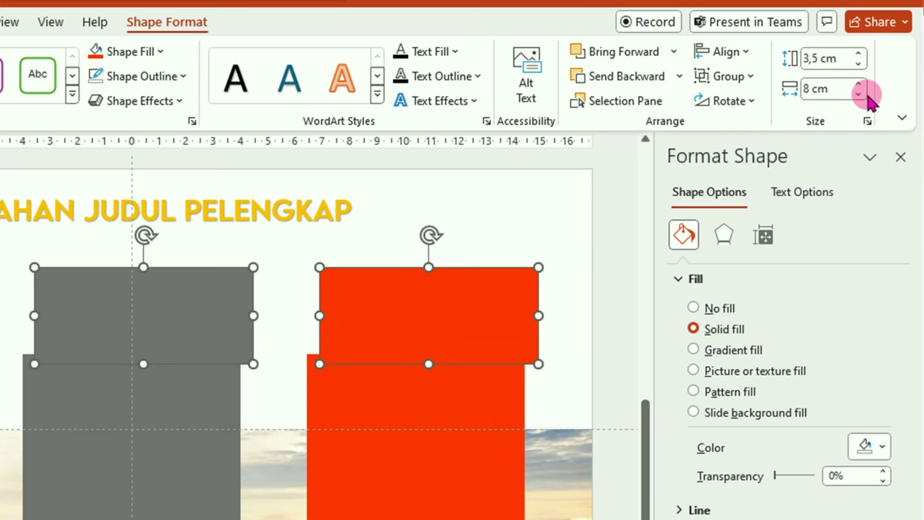
{"action": "left_click", "coordinate": [840, 89]}
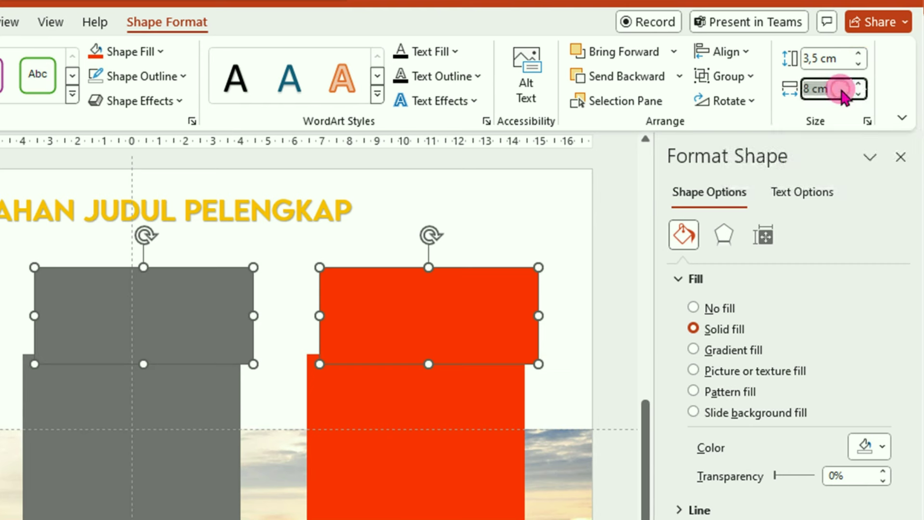
{"action": "type", "text": "3,5"}
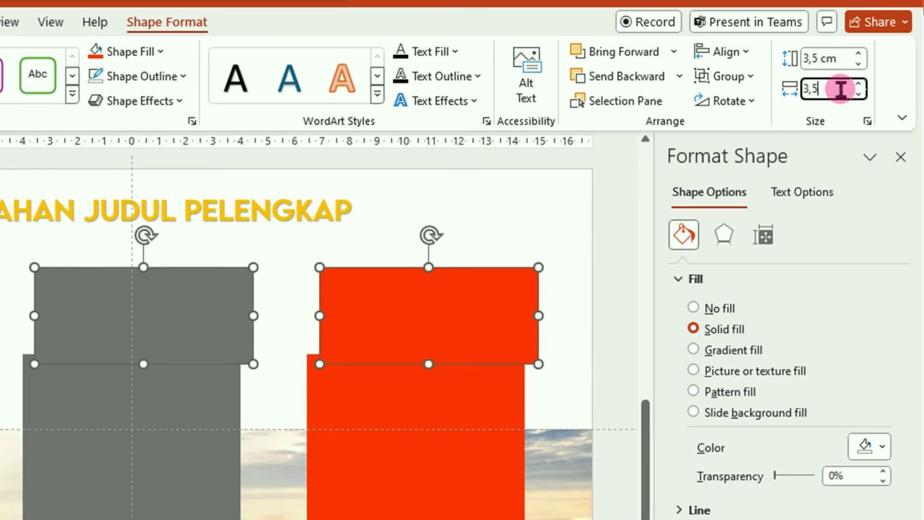
{"action": "key", "text": "Return"}
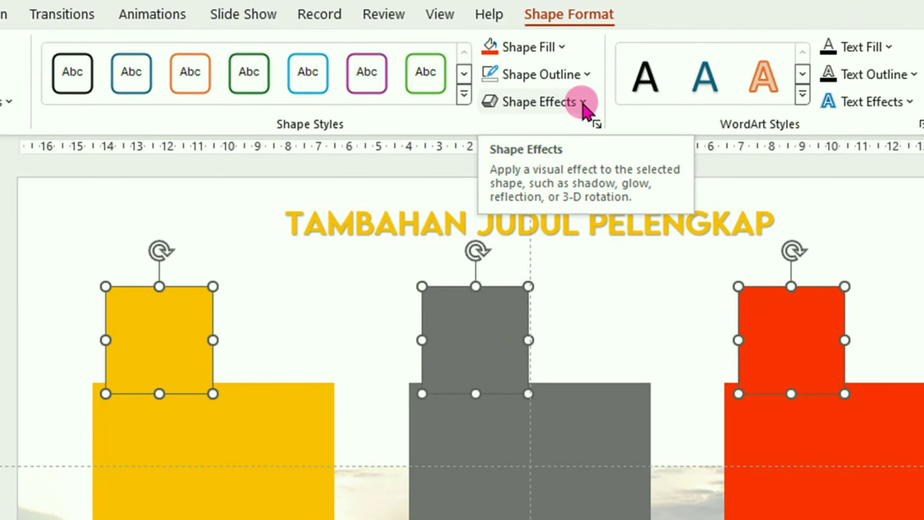
Step: Give the small squares an Inside: Bottom shadow and centre them over the cards' top edges
{"action": "left_click", "coordinate": [582, 104]}
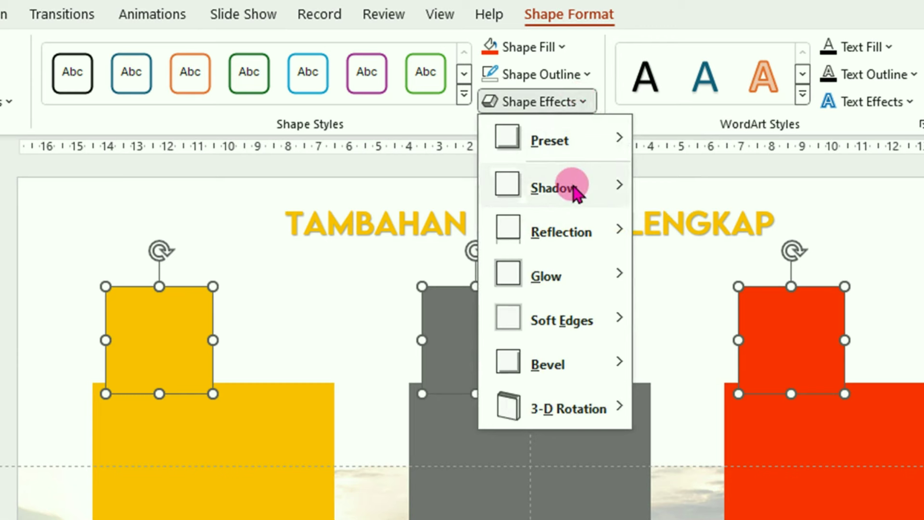
{"action": "mouse_move", "coordinate": [531, 6]}
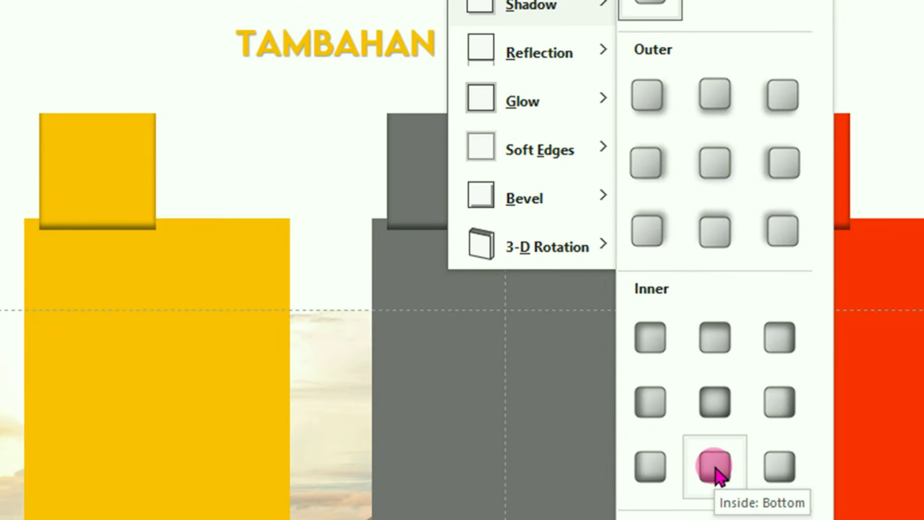
{"action": "left_click", "coordinate": [716, 469]}
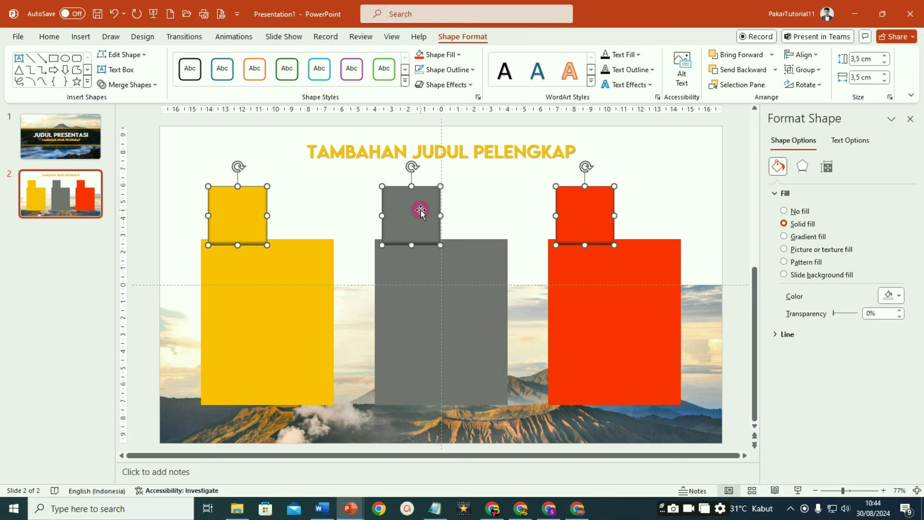
{"action": "mouse_move", "coordinate": [421, 211]}
{"action": "left_mouse_down"}
{"action": "mouse_move", "coordinate": [450, 218]}
{"action": "mouse_move", "coordinate": [451, 234]}
{"action": "left_mouse_up"}
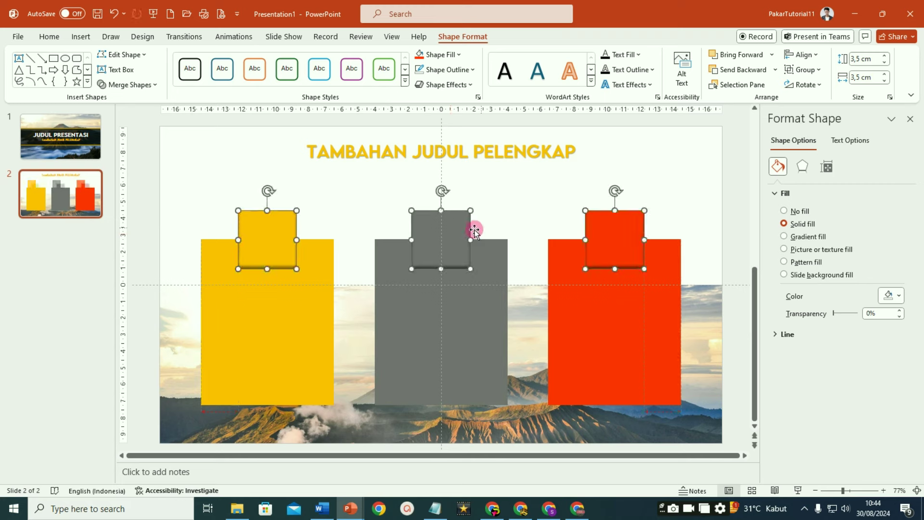
{"action": "left_click", "coordinate": [201, 163]}
{"action": "left_click", "coordinate": [277, 246]}
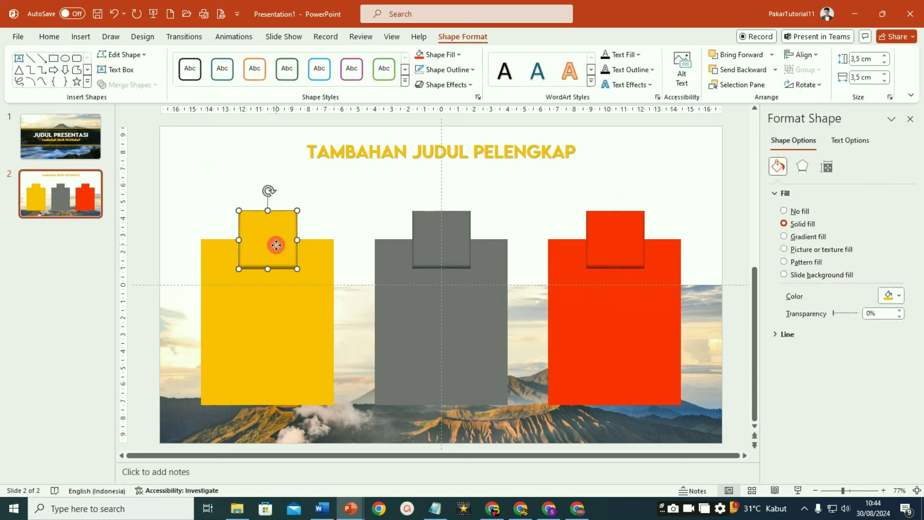
Step: Fill the yellow card's square orange via More Fill Colors
{"action": "left_click", "coordinate": [460, 55]}
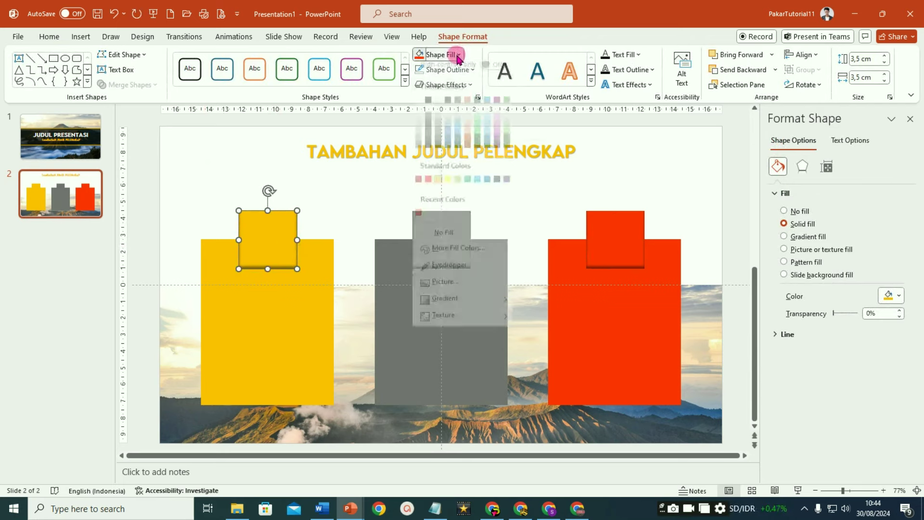
{"action": "left_click", "coordinate": [460, 257]}
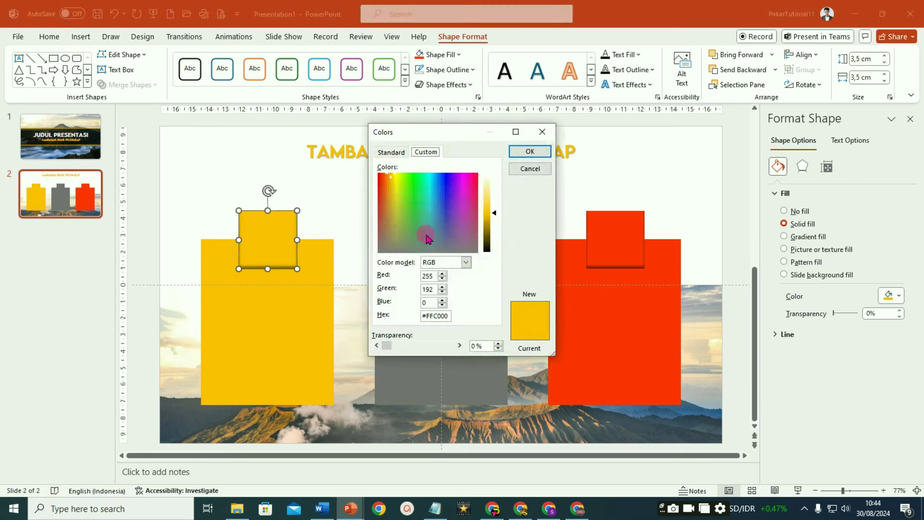
{"action": "left_click", "coordinate": [390, 152]}
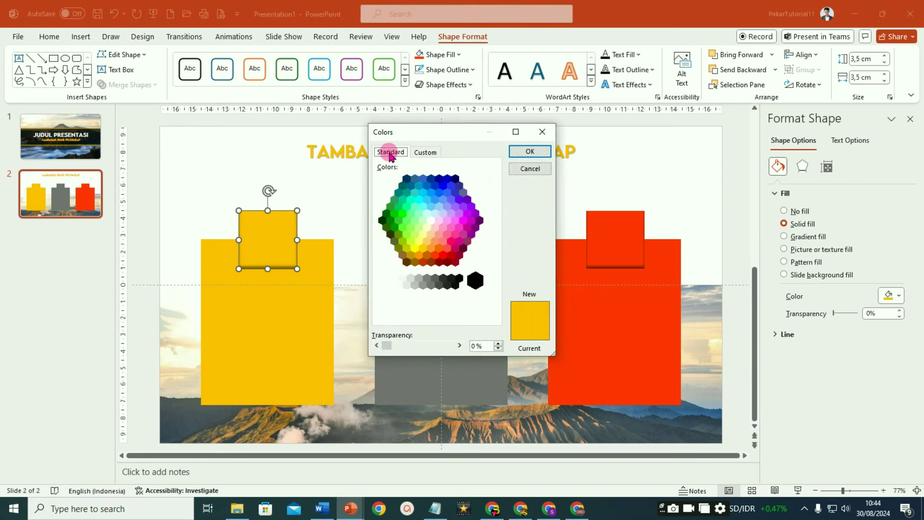
{"action": "left_click", "coordinate": [419, 258]}
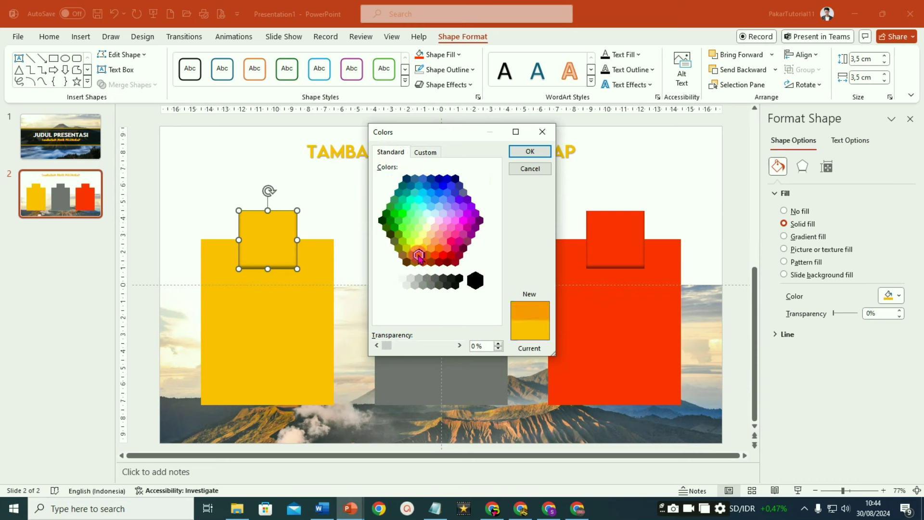
{"action": "left_click", "coordinate": [539, 152]}
Step: Fill the grey card's square black and the orange-red card's square Dark Red
{"action": "left_click", "coordinate": [462, 229]}
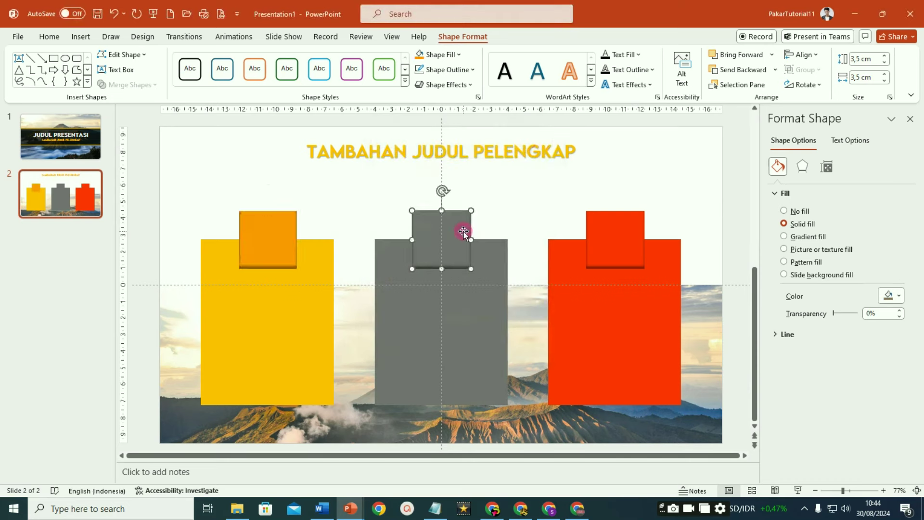
{"action": "left_click", "coordinate": [460, 55]}
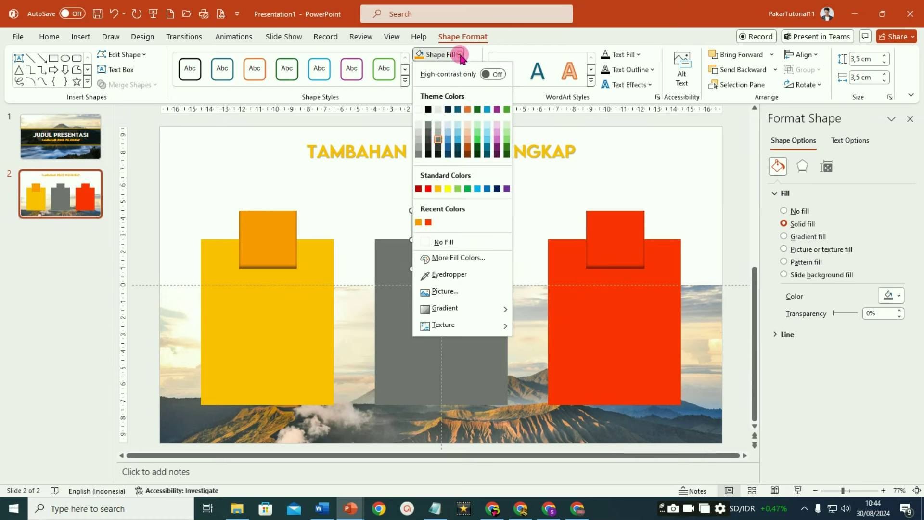
{"action": "left_click", "coordinate": [438, 155]}
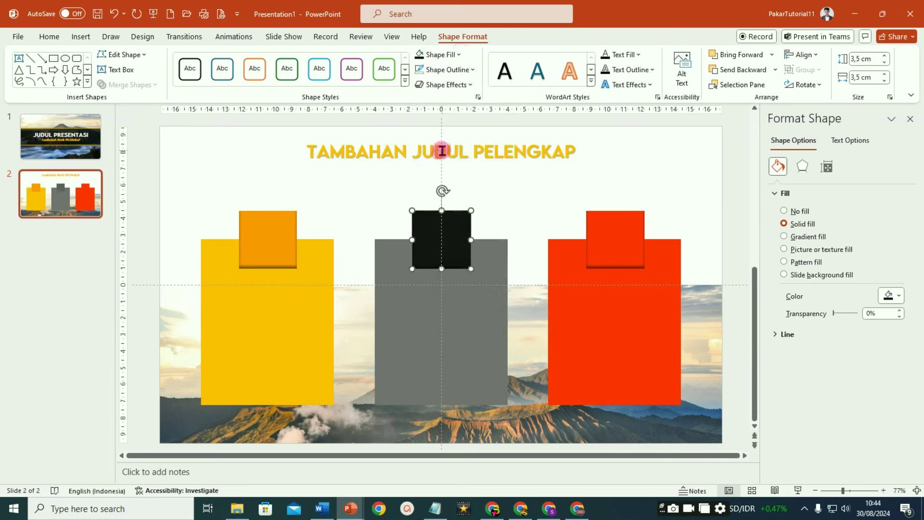
{"action": "left_click", "coordinate": [629, 240]}
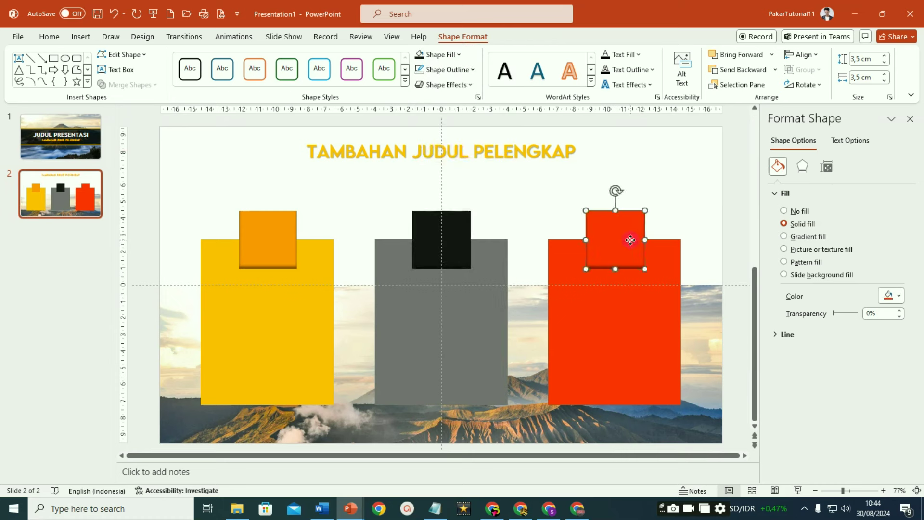
{"action": "left_click", "coordinate": [457, 55]}
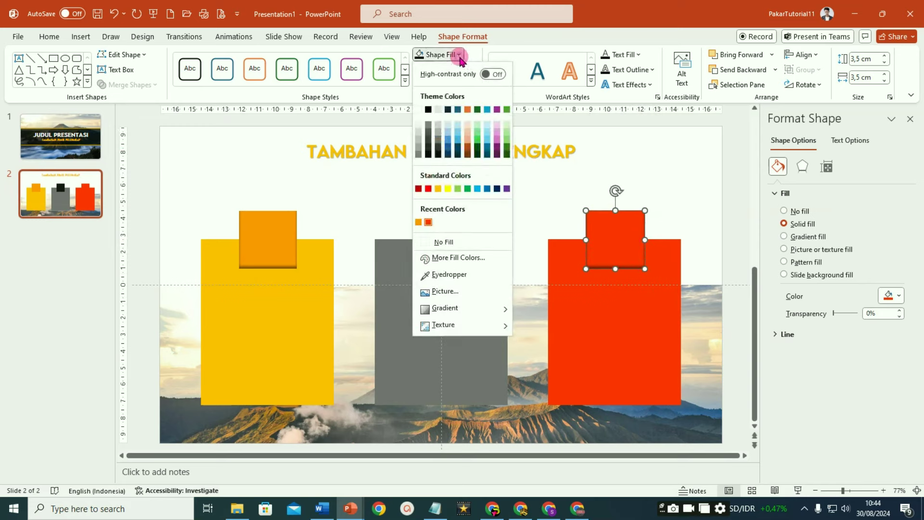
{"action": "left_click", "coordinate": [419, 189]}
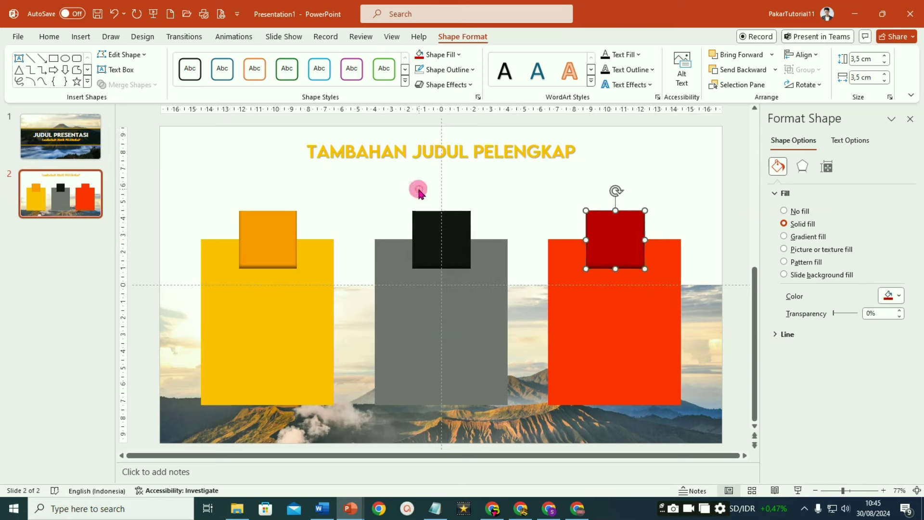
{"action": "left_click", "coordinate": [681, 199]}
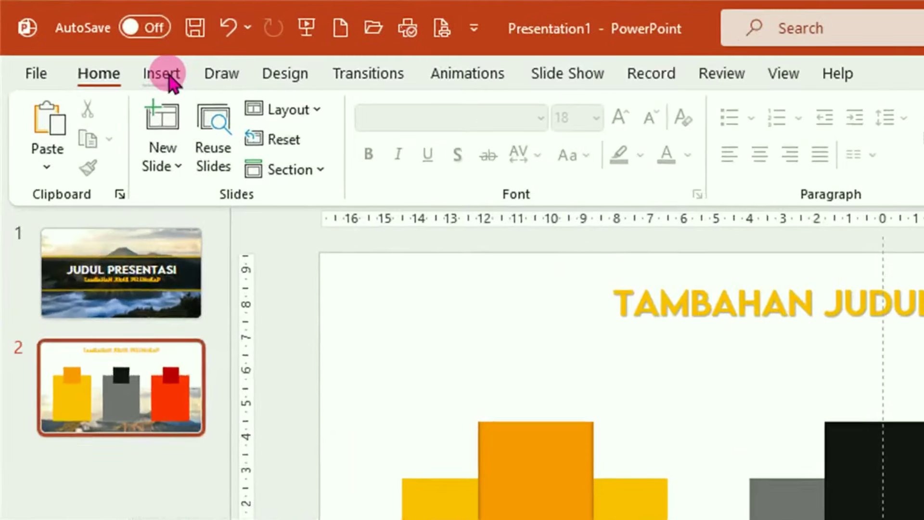
Step: Search icons for 'Analytics' and insert three, including an hourglass and a bar chart
{"action": "left_click", "coordinate": [164, 75]}
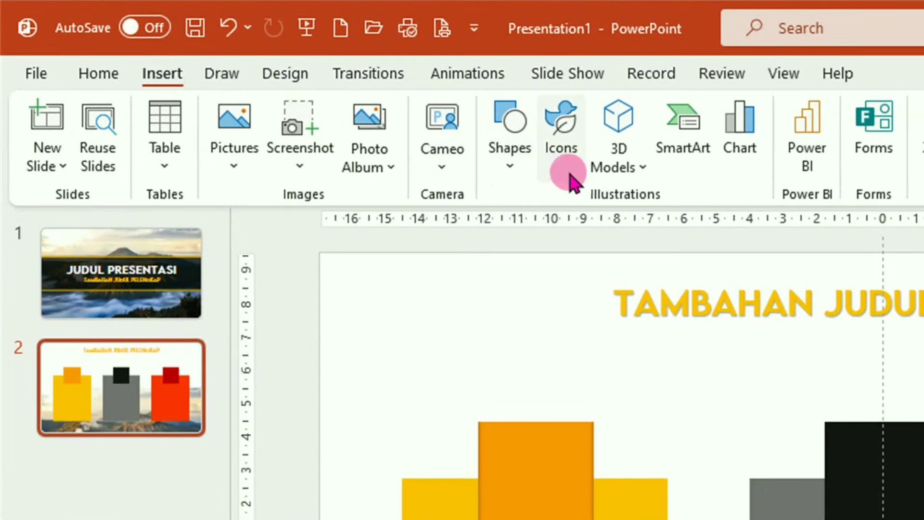
{"action": "left_click", "coordinate": [561, 164]}
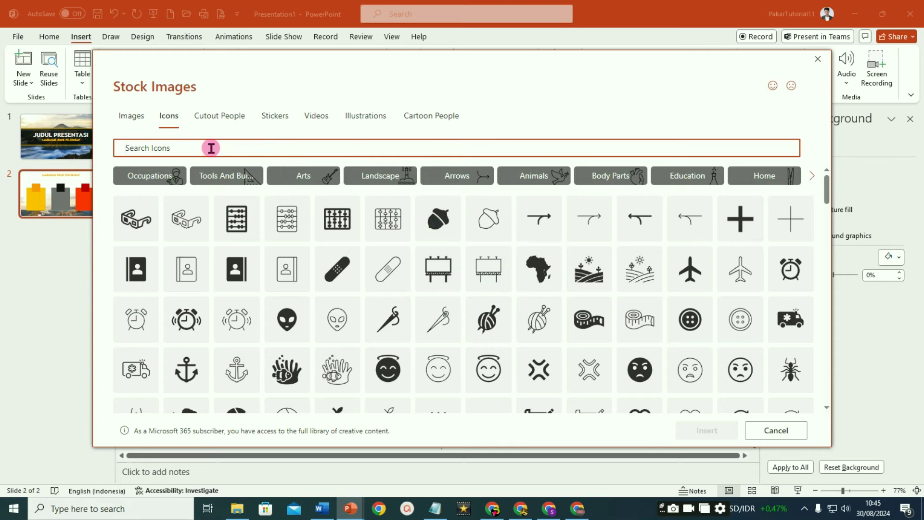
{"action": "type", "text": "Analytics"}
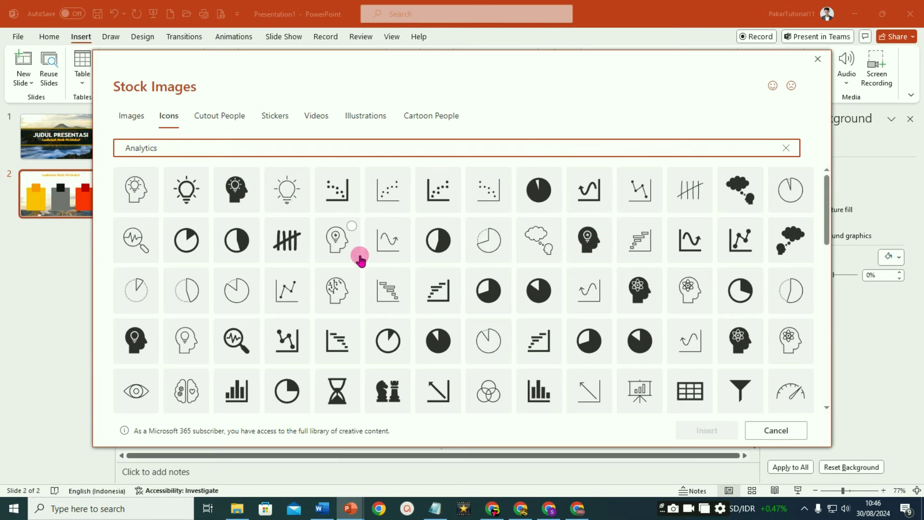
{"action": "left_click", "coordinate": [302, 179]}
{"action": "scroll", "coordinate": [450, 314], "scroll_direction": "down", "scroll_amount": 3}
{"action": "left_click", "coordinate": [448, 313]}
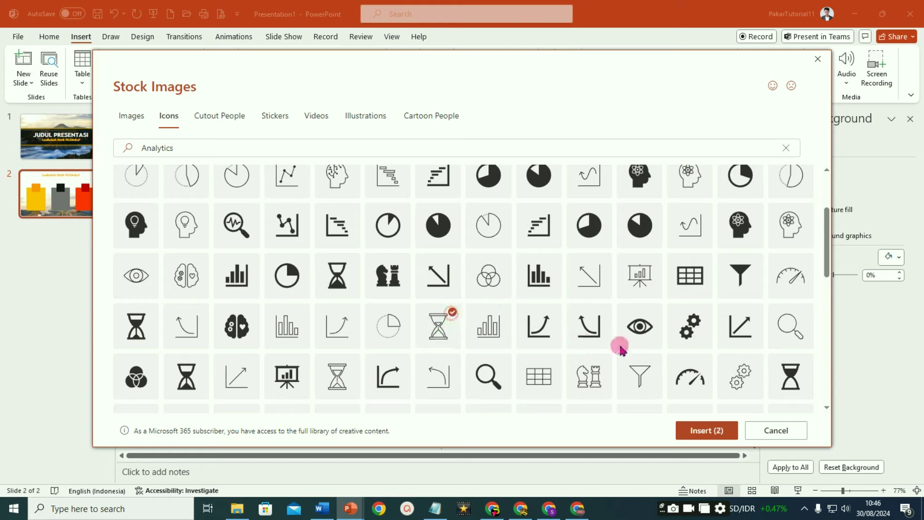
{"action": "scroll", "coordinate": [351, 371], "scroll_direction": "down", "scroll_amount": 10}
{"action": "left_click", "coordinate": [352, 379]}
{"action": "left_click", "coordinate": [706, 432]}
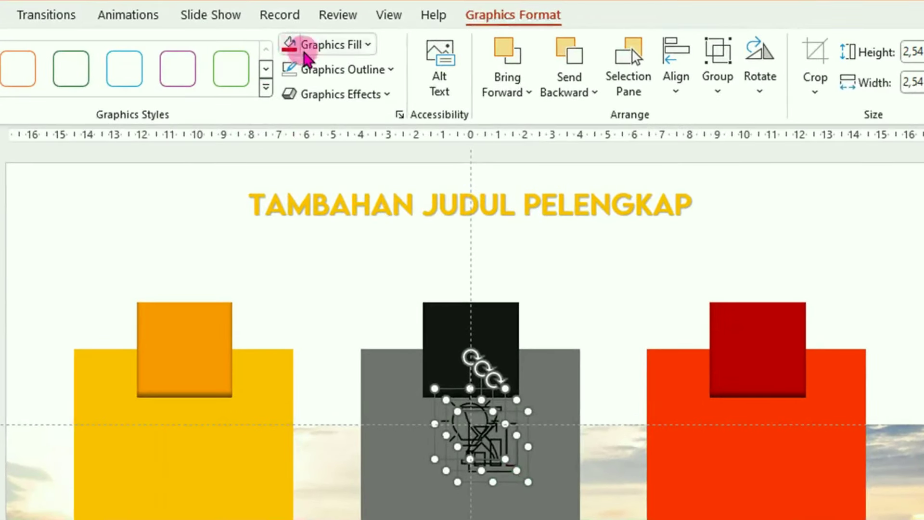
Step: Set the fill of the three inserted icons to white
{"action": "left_click", "coordinate": [371, 46]}
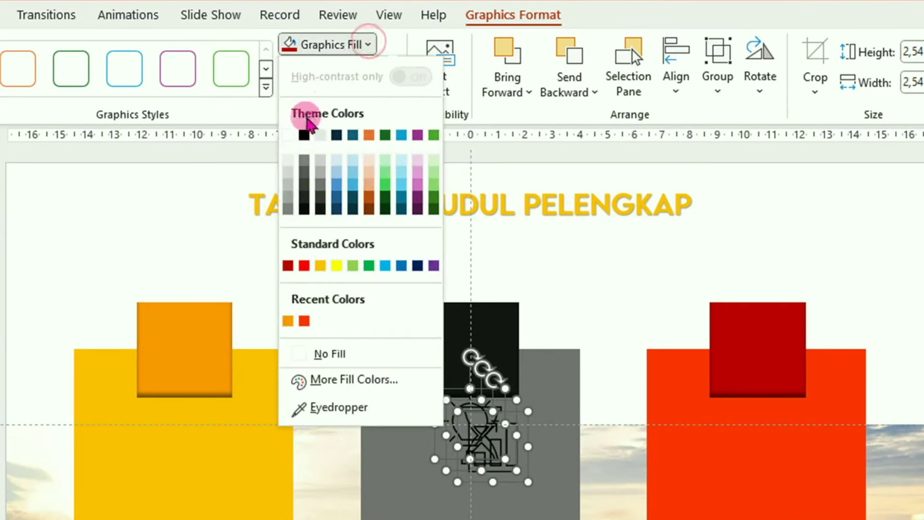
{"action": "left_click", "coordinate": [285, 136]}
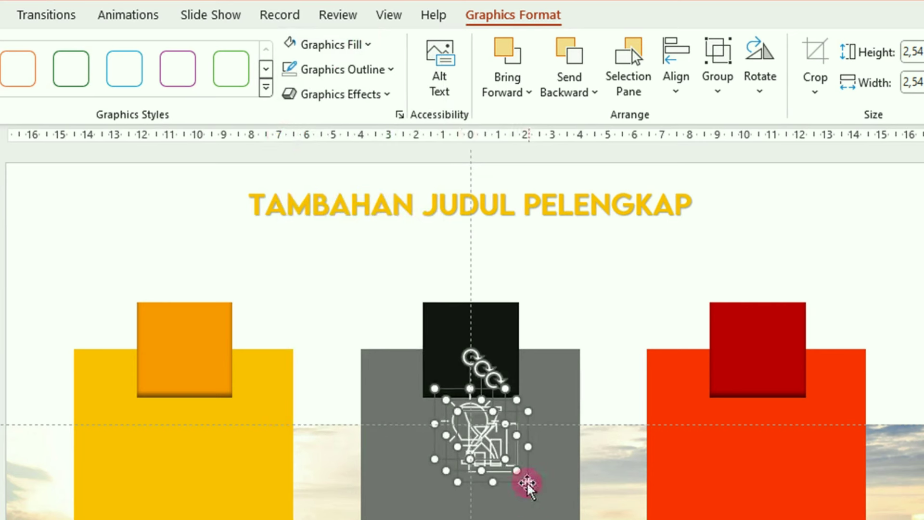
{"action": "left_click", "coordinate": [568, 325]}
Step: Place the chart on the dark red square, the hourglass on black, and the lightbulb on orange
{"action": "left_click", "coordinate": [509, 465]}
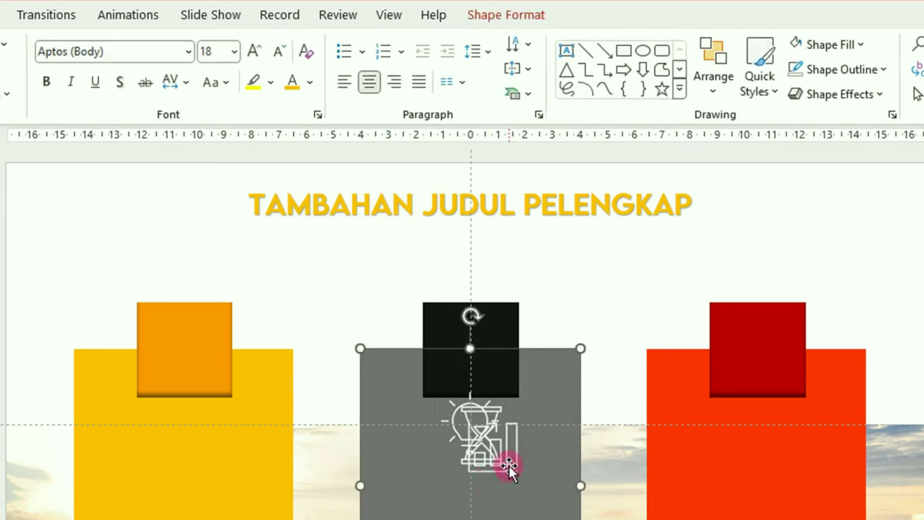
{"action": "left_click", "coordinate": [504, 480]}
{"action": "left_click_drag", "start_coordinate": [504, 481], "coordinate": [770, 382]}
{"action": "mouse_move", "coordinate": [484, 461]}
{"action": "left_mouse_down"}
{"action": "mouse_move", "coordinate": [511, 450]}
{"action": "mouse_move", "coordinate": [478, 374]}
{"action": "left_mouse_up"}
{"action": "left_click", "coordinate": [470, 440]}
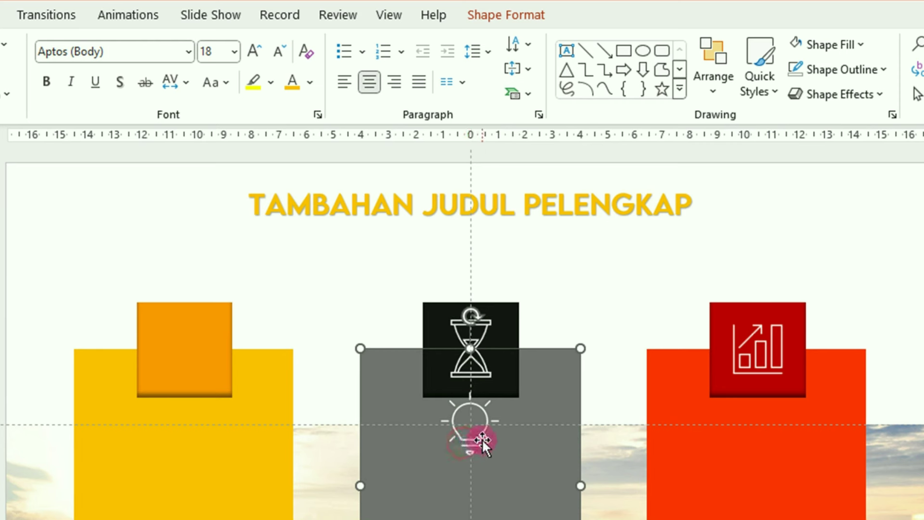
{"action": "left_click_drag", "start_coordinate": [486, 461], "coordinate": [203, 383]}
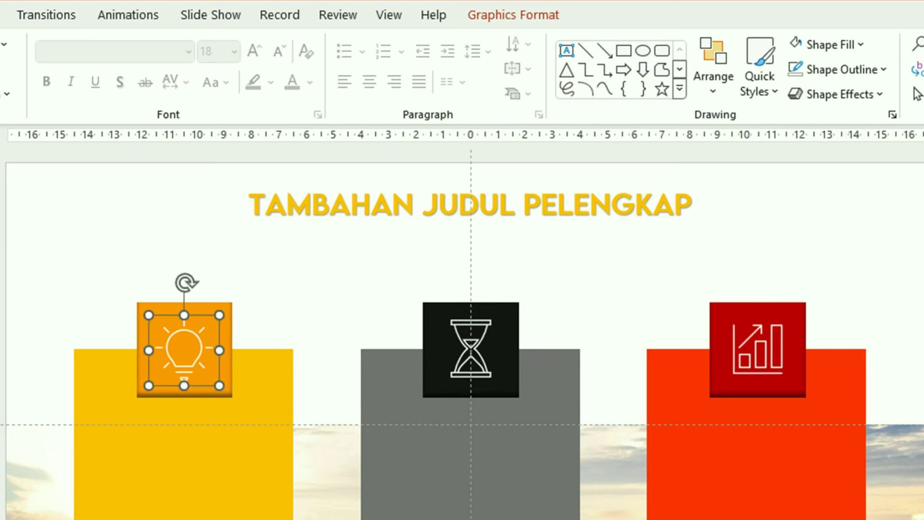
Step: Group the orange, black and dark red squares with their lightbulb, hourglass and chart icons
{"action": "key", "text": "Escape"}
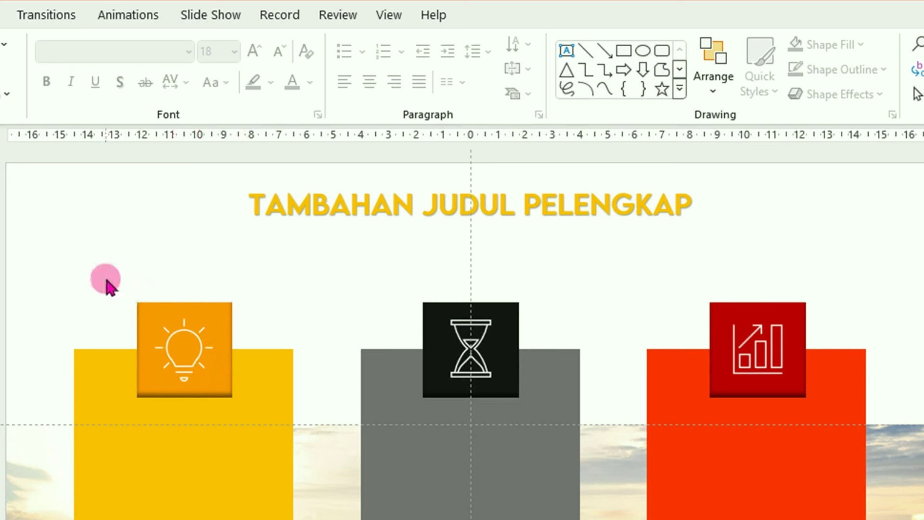
{"action": "mouse_move", "coordinate": [109, 260]}
{"action": "left_mouse_down"}
{"action": "mouse_move", "coordinate": [226, 284]}
{"action": "mouse_move", "coordinate": [241, 424]}
{"action": "left_mouse_up"}
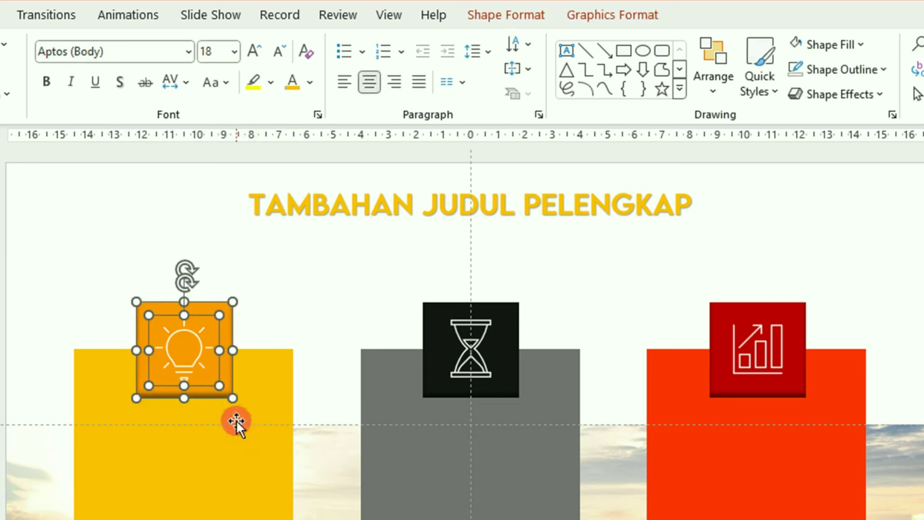
{"action": "key", "text": "ctrl+g"}
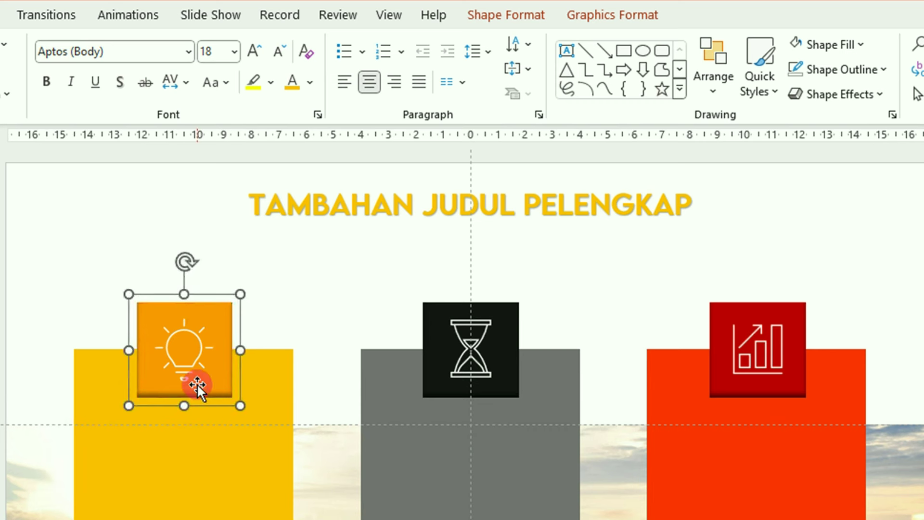
{"action": "mouse_move", "coordinate": [396, 267]}
{"action": "left_mouse_down"}
{"action": "mouse_move", "coordinate": [573, 455]}
{"action": "mouse_move", "coordinate": [542, 439]}
{"action": "left_mouse_up"}
{"action": "key", "text": "ctrl+g"}
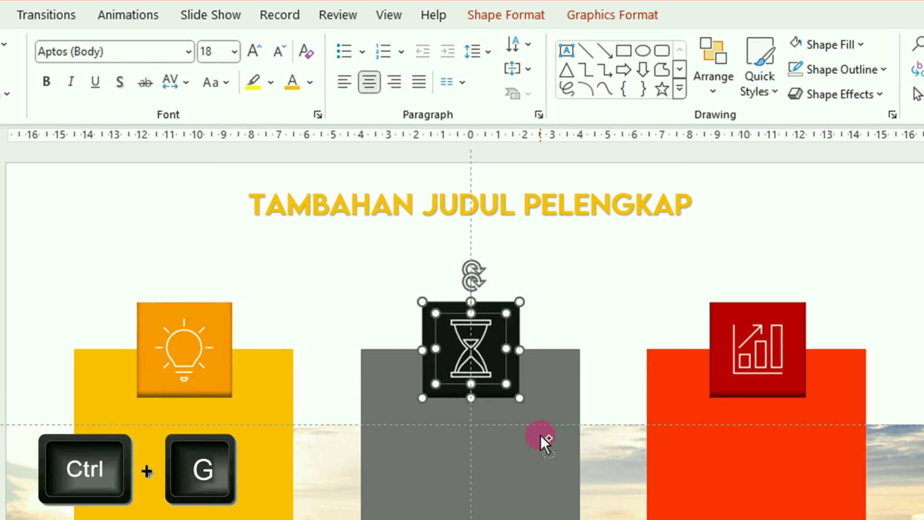
{"action": "left_click", "coordinate": [687, 260]}
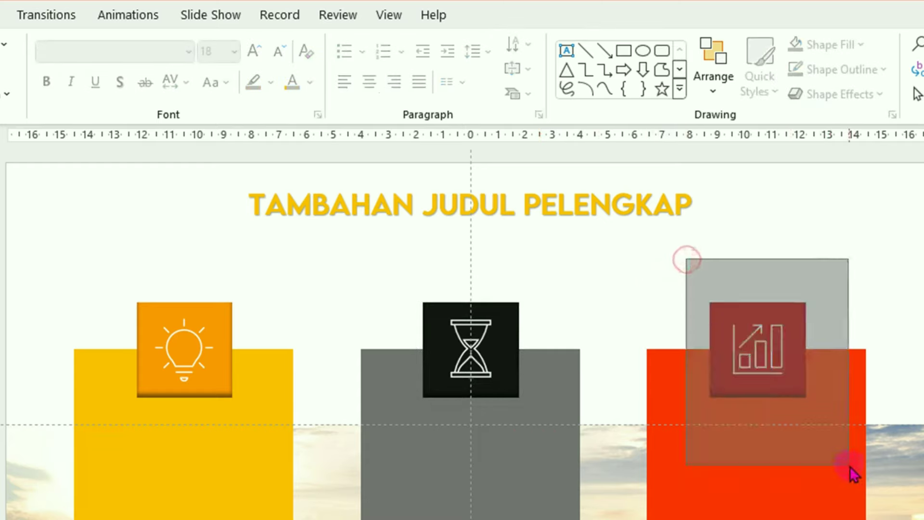
{"action": "left_click_drag", "start_coordinate": [760, 279], "coordinate": [821, 425]}
{"action": "key", "text": "ctrl+g"}
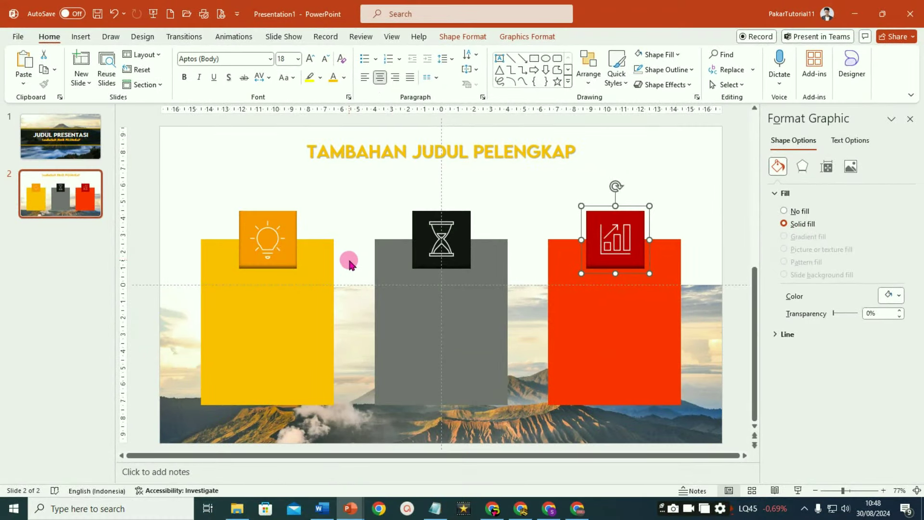
Step: Duplicate the title onto the grey card as a smaller, white, centred 'TITLE CONTENT' heading
{"action": "left_click", "coordinate": [455, 151]}
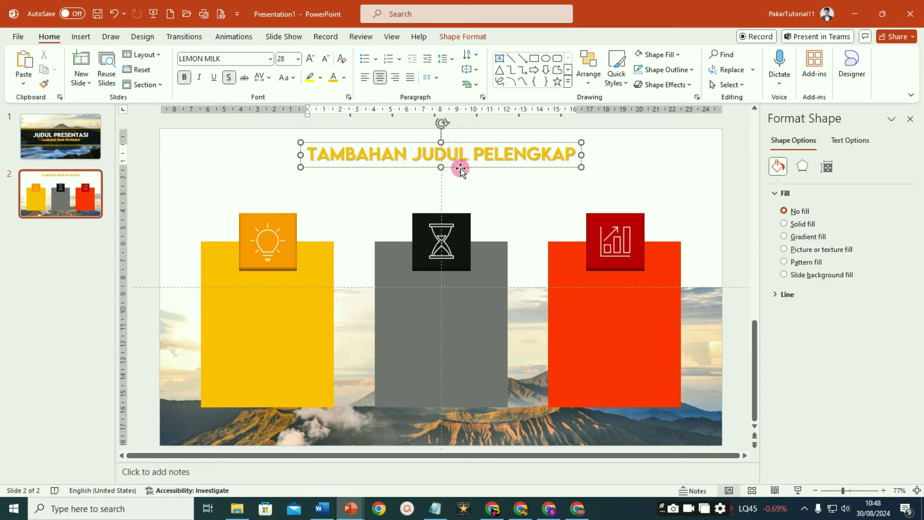
{"action": "left_click", "coordinate": [461, 166]}
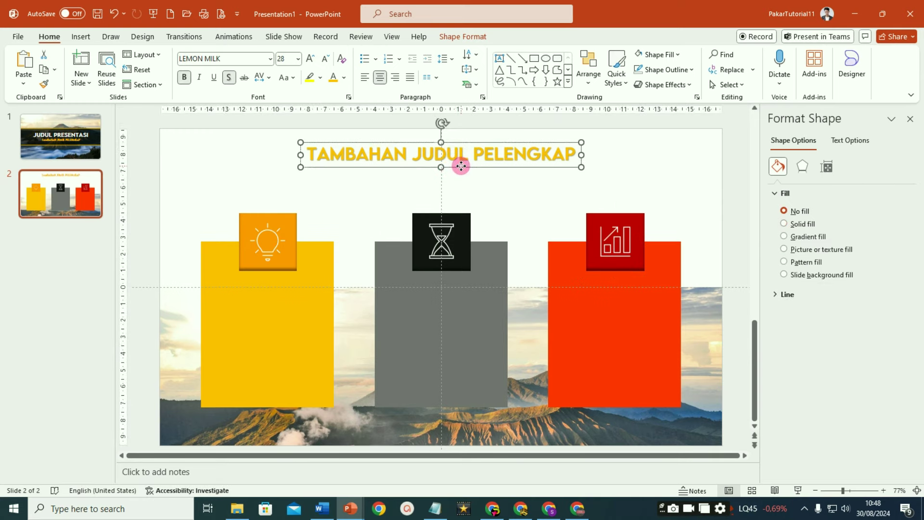
{"action": "key", "text": "ctrl+d"}
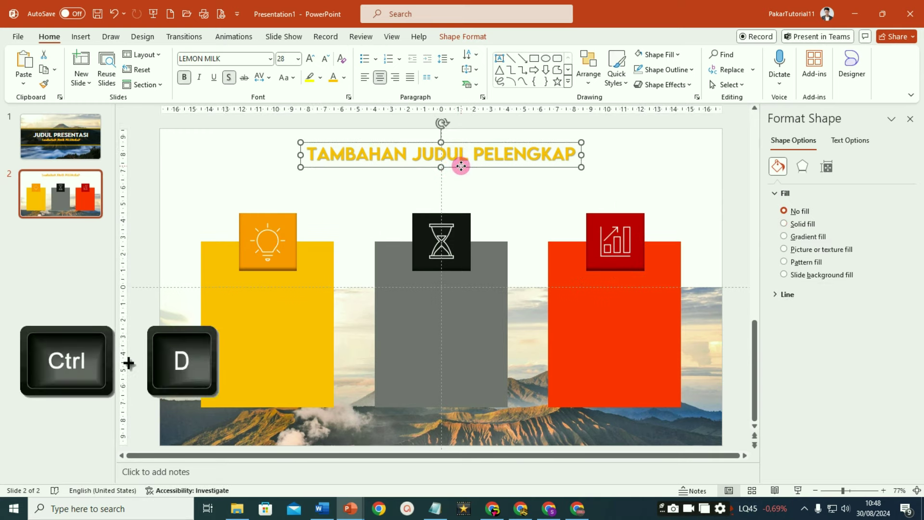
{"action": "mouse_move", "coordinate": [461, 175]}
{"action": "left_mouse_down"}
{"action": "mouse_move", "coordinate": [424, 250]}
{"action": "mouse_move", "coordinate": [442, 296]}
{"action": "left_mouse_up"}
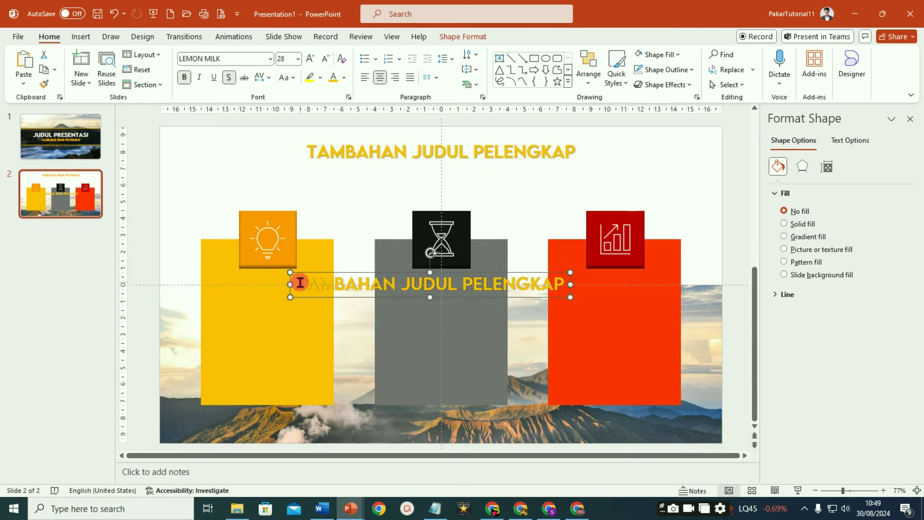
{"action": "left_click_drag", "start_coordinate": [300, 283], "coordinate": [691, 281]}
{"action": "type", "text": "E CON"}
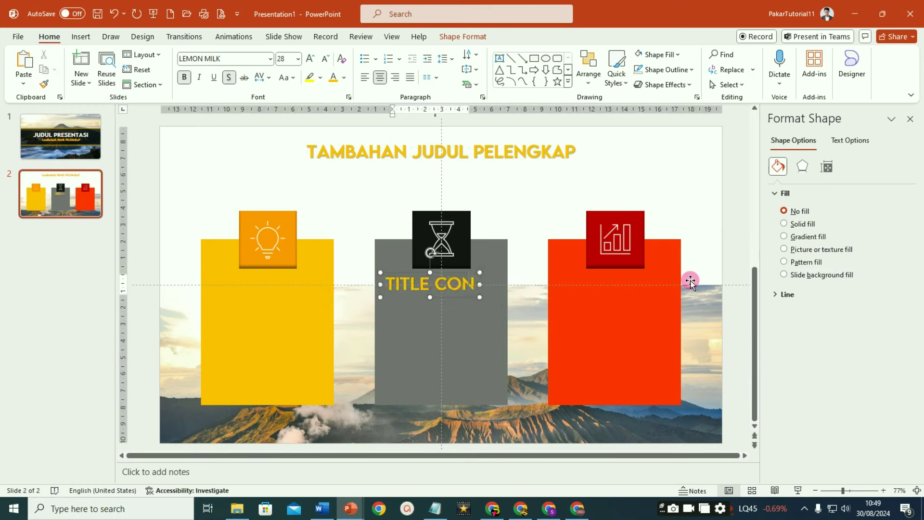
{"action": "type", "text": "TENT"}
{"action": "left_click", "coordinate": [387, 297]}
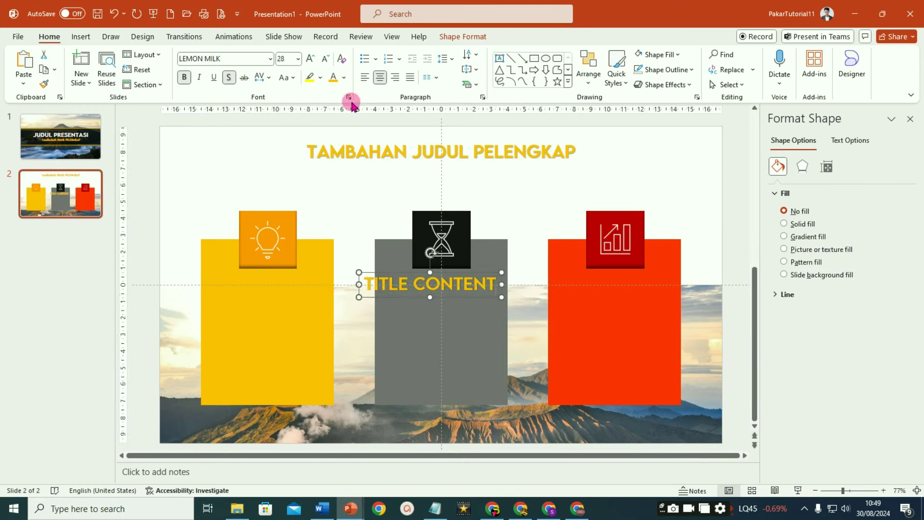
{"action": "left_click", "coordinate": [343, 77]}
{"action": "left_click", "coordinate": [332, 133]}
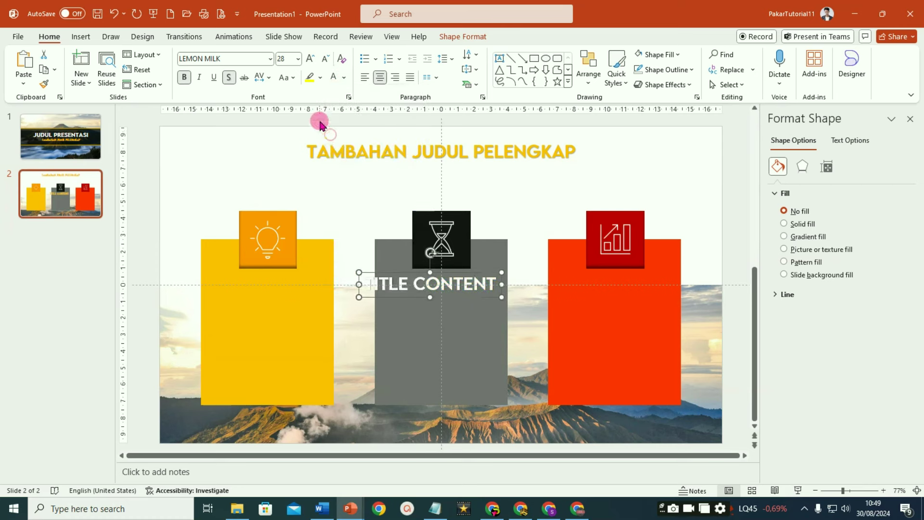
{"action": "left_click", "coordinate": [327, 58]}
{"action": "left_click", "coordinate": [327, 58]}
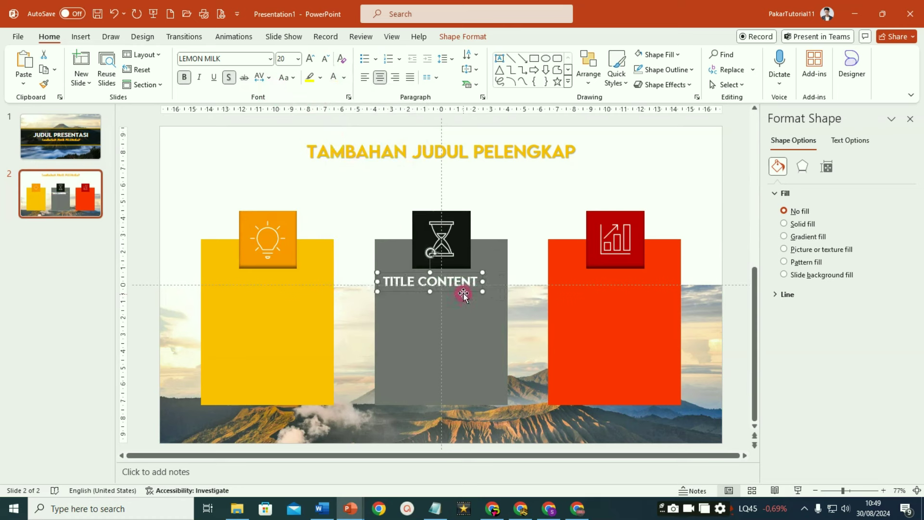
{"action": "left_click_drag", "start_coordinate": [465, 290], "coordinate": [474, 300]}
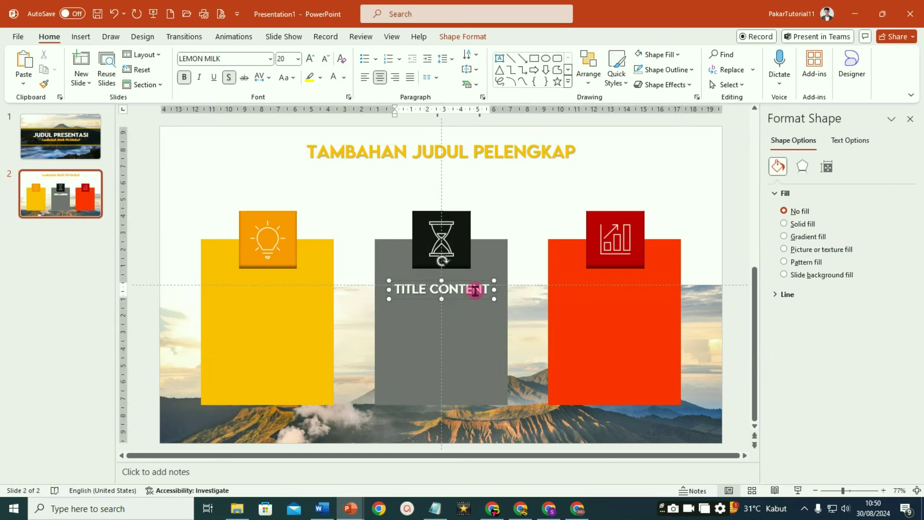
Step: Duplicate the heading below itself as a 16 pt copy
{"action": "key", "text": "ctrl+d"}
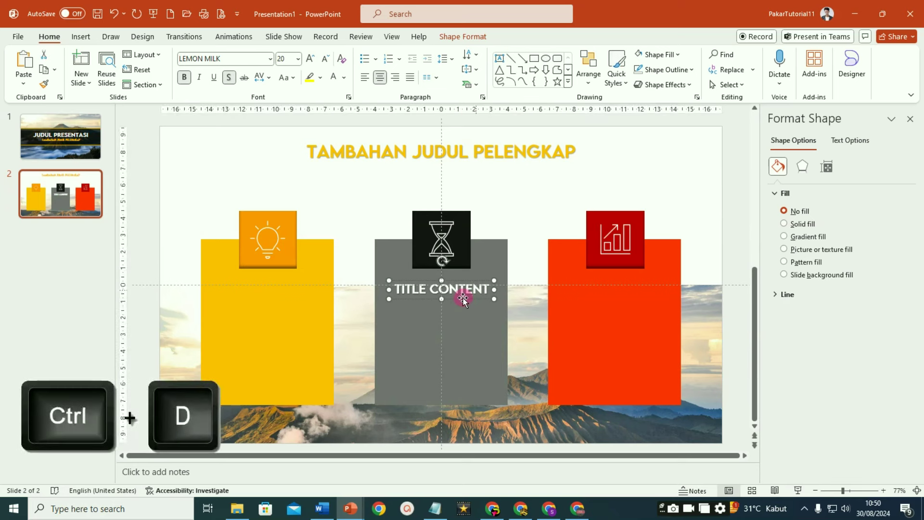
{"action": "left_click_drag", "start_coordinate": [464, 297], "coordinate": [457, 320]}
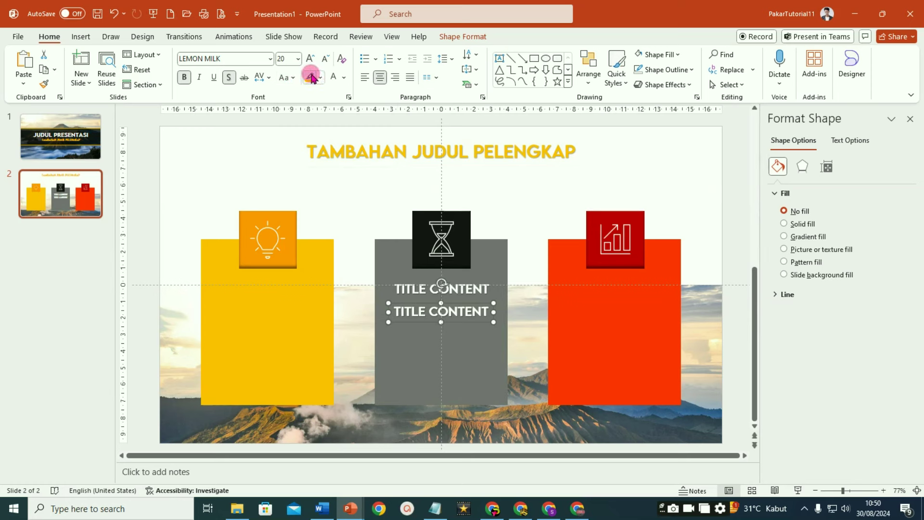
{"action": "left_click", "coordinate": [329, 60]}
{"action": "left_click", "coordinate": [329, 60]}
{"action": "left_click", "coordinate": [329, 60]}
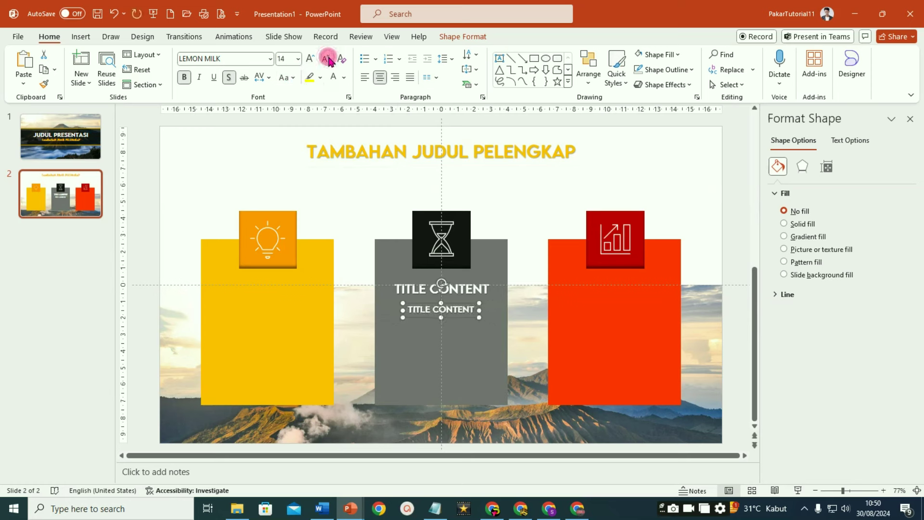
{"action": "left_click", "coordinate": [310, 58]}
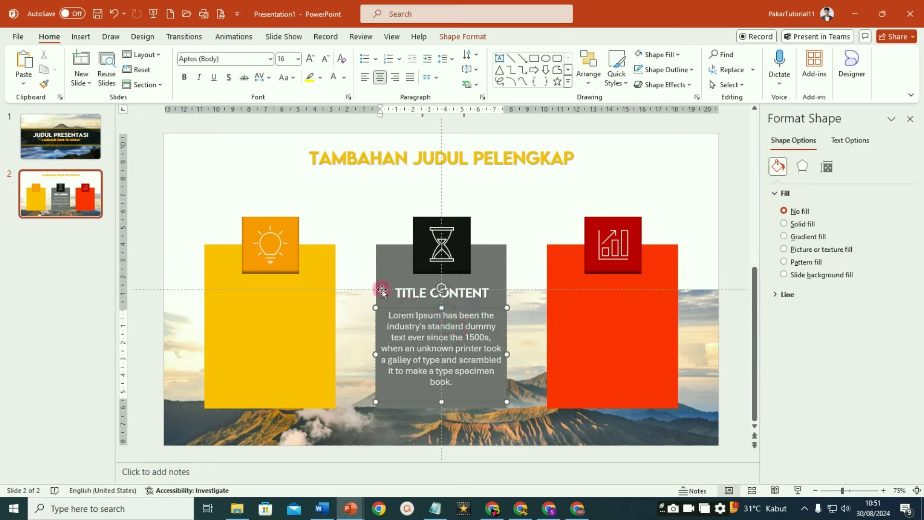
Step: Copy the TITLE CONTENT heading and Lorem Ipsum paragraph from the grey card onto the red card
{"action": "left_click_drag", "start_coordinate": [350, 272], "coordinate": [539, 436]}
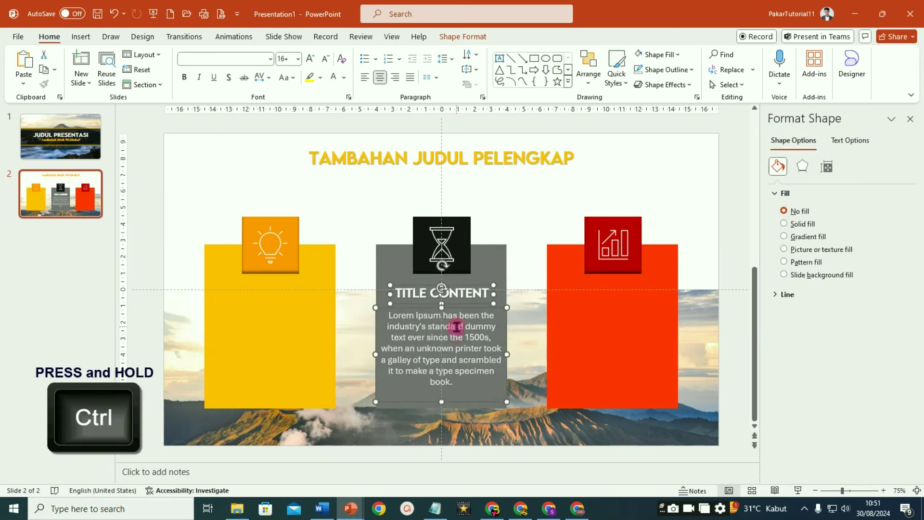
{"action": "mouse_move", "coordinate": [464, 311]}
{"action": "left_mouse_down", "text": "ctrl"}
{"action": "mouse_move", "coordinate": [636, 312]}
{"action": "mouse_move", "coordinate": [286, 311]}
{"action": "left_mouse_up", "text": "ctrl"}
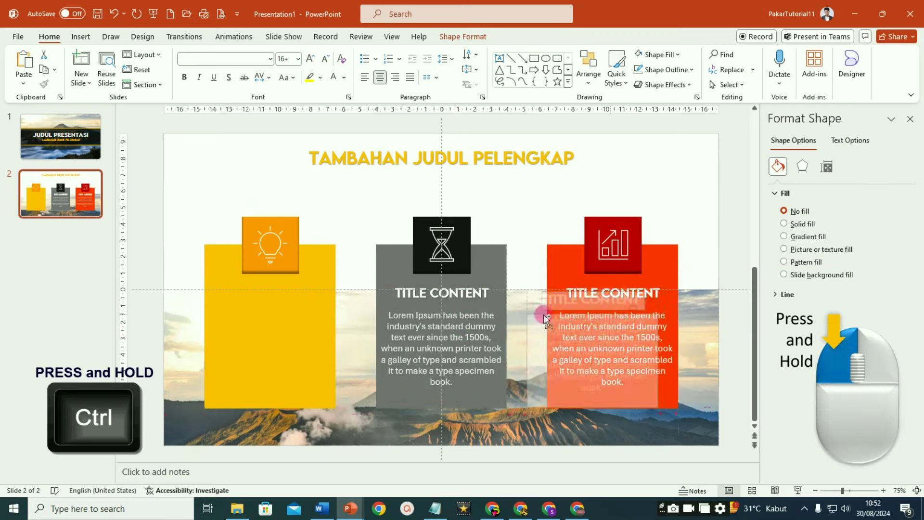
{"action": "left_click", "coordinate": [468, 142]}
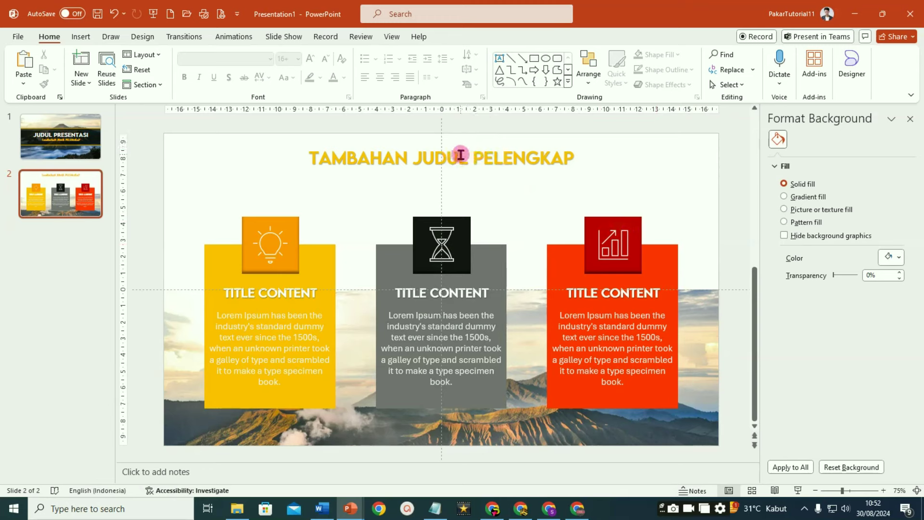
Step: Retitle slide 2 'SLIDE TITLE HERE' at 36 pt in a dark grey font colour
{"action": "left_click", "coordinate": [448, 153]}
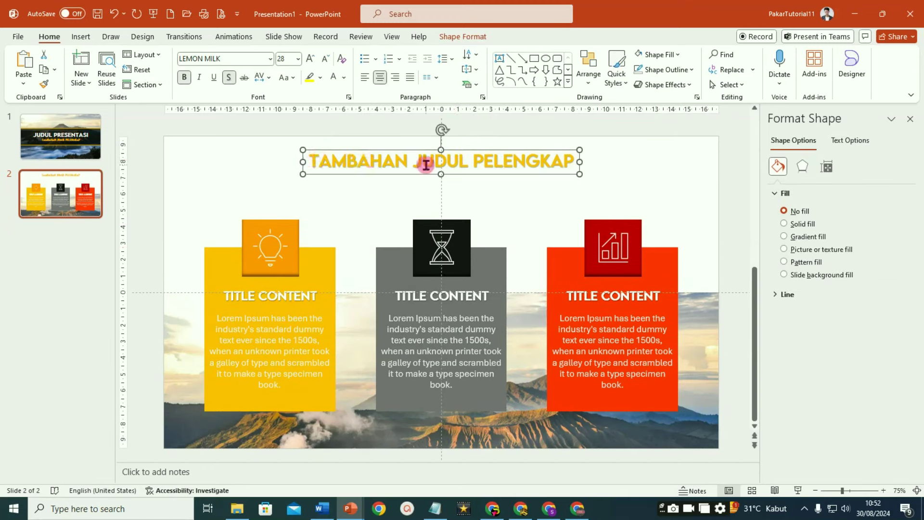
{"action": "left_click_drag", "start_coordinate": [312, 161], "coordinate": [633, 178]}
{"action": "type", "text": "SLIDE TITLE HE"}
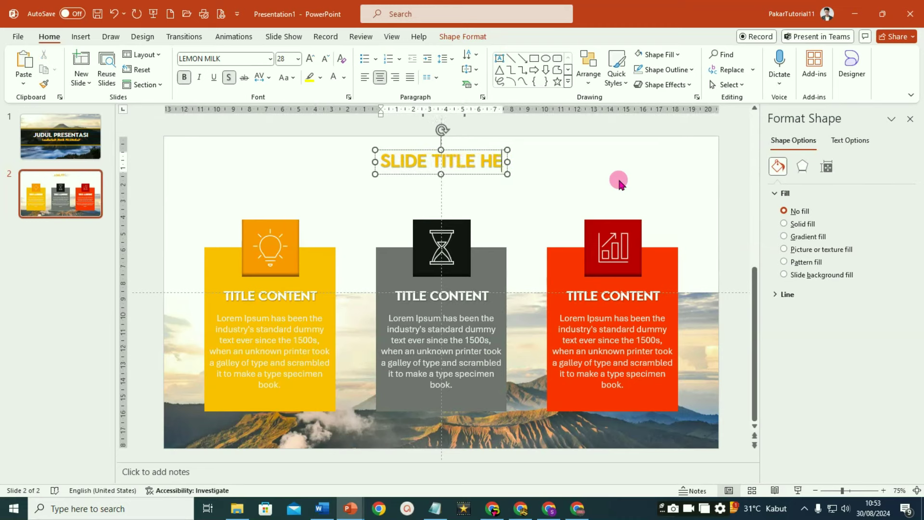
{"action": "type", "text": "RE"}
{"action": "left_click", "coordinate": [453, 149]}
{"action": "left_click", "coordinate": [311, 58]}
{"action": "left_click", "coordinate": [311, 58]}
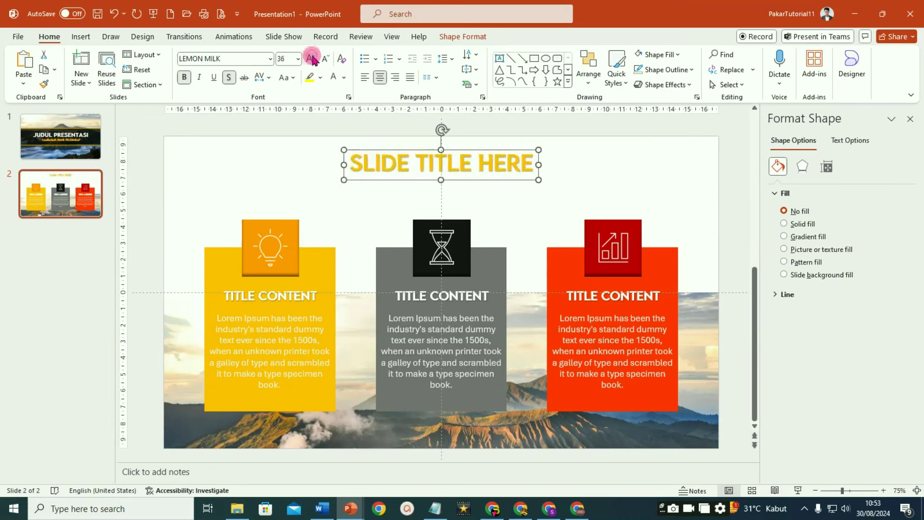
{"action": "left_click", "coordinate": [344, 79]}
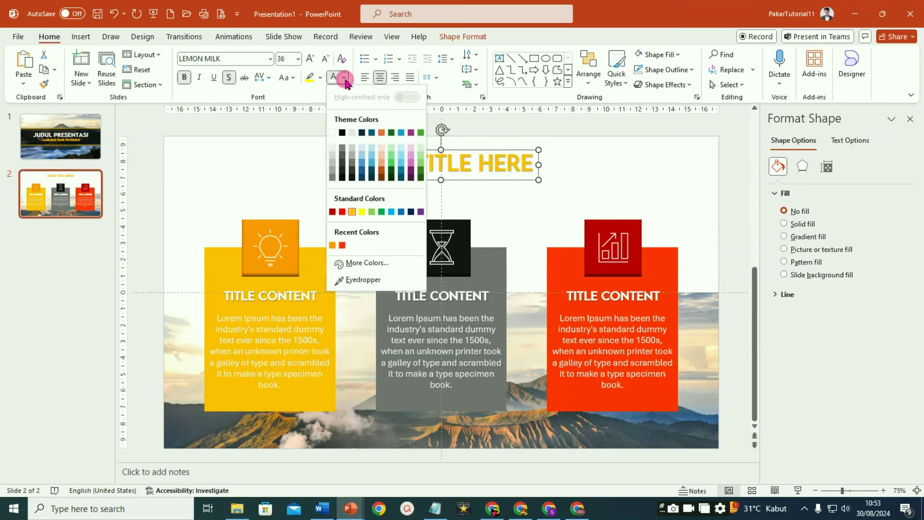
{"action": "left_click", "coordinate": [351, 179]}
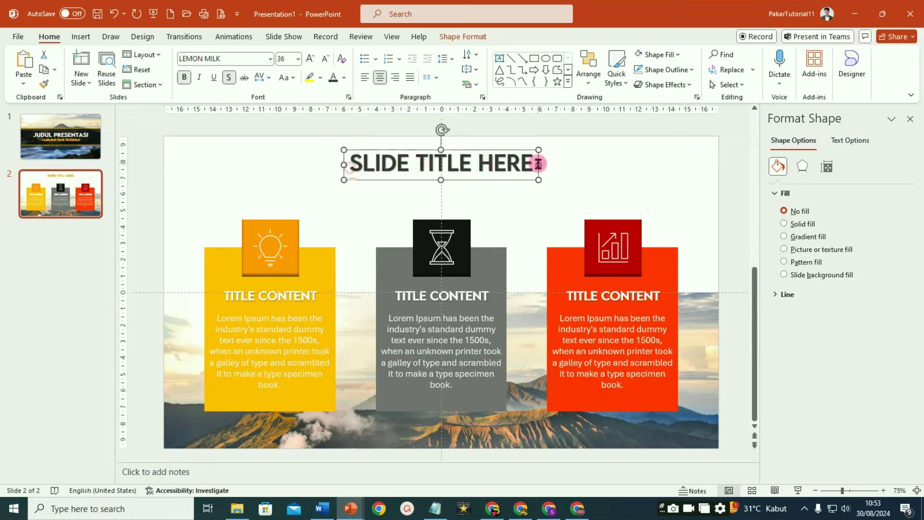
{"action": "left_click", "coordinate": [653, 143]}
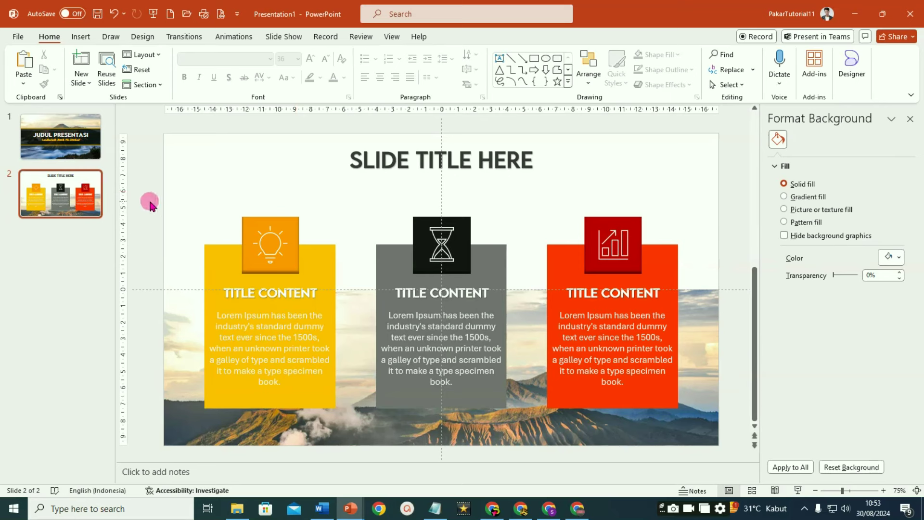
Step: Copy the three card icons from slide 2 and paste them onto slide 1
{"action": "left_click_drag", "start_coordinate": [149, 202], "coordinate": [770, 287]}
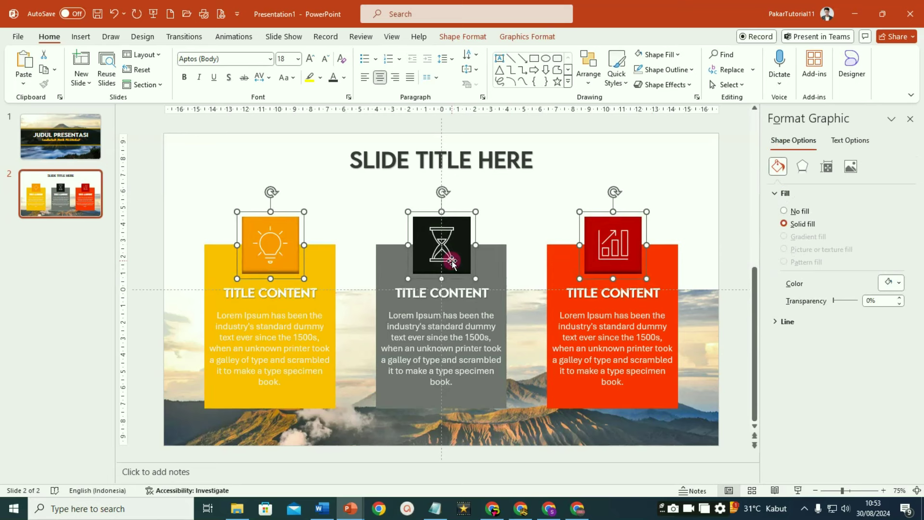
{"action": "key", "text": "ctrl+c"}
{"action": "left_click", "coordinate": [45, 139]}
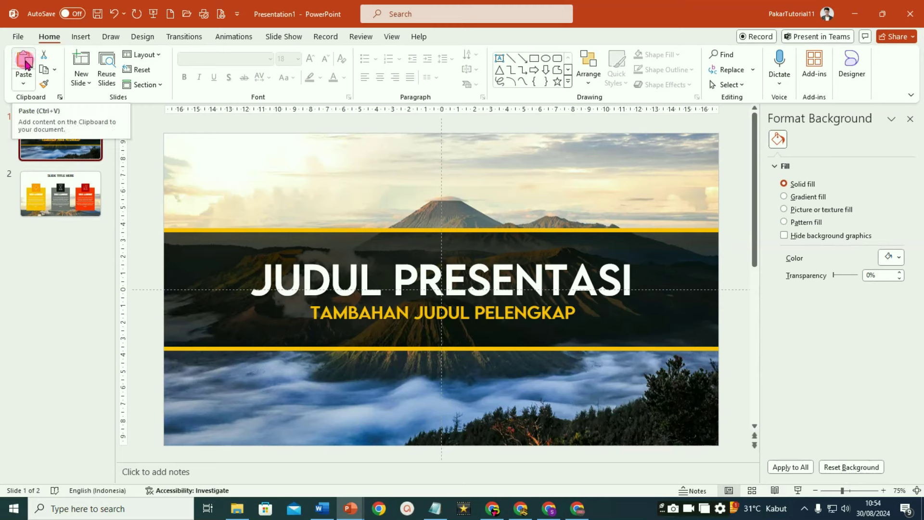
{"action": "key", "text": "ctrl+v"}
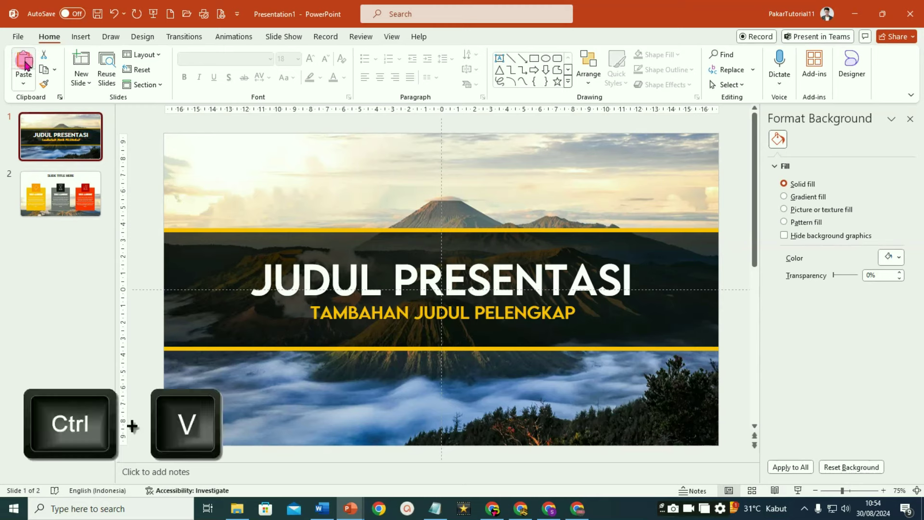
{"action": "left_click", "coordinate": [25, 63]}
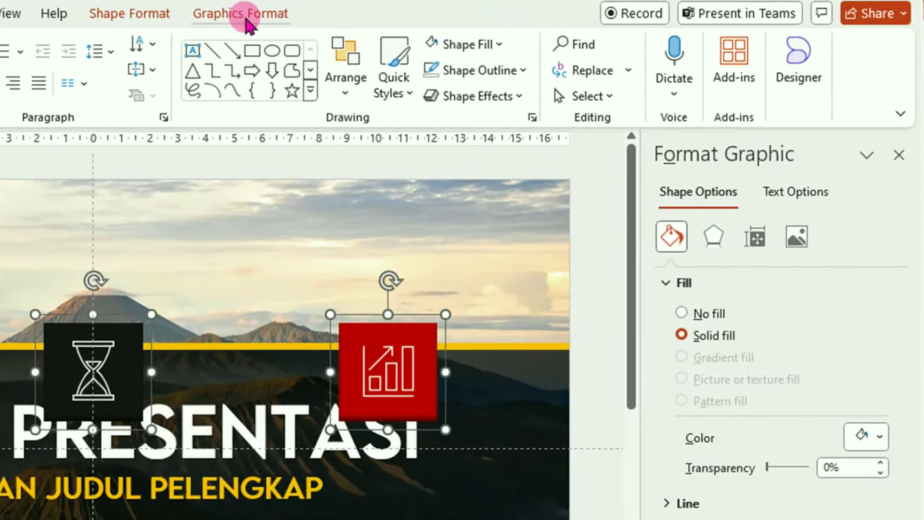
Step: Stack the icons with Align Center and shrink them to about 1 cm above slide 1's top edge
{"action": "left_click", "coordinate": [246, 18]}
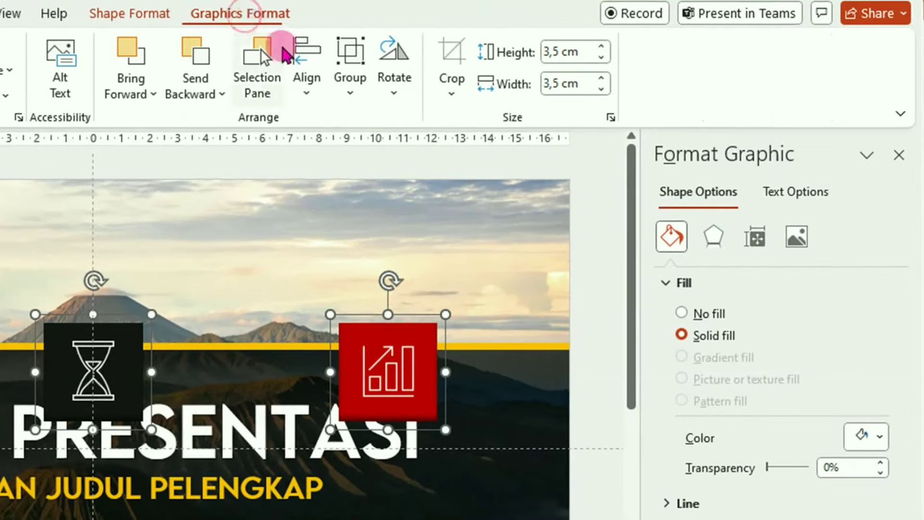
{"action": "left_click", "coordinate": [310, 93]}
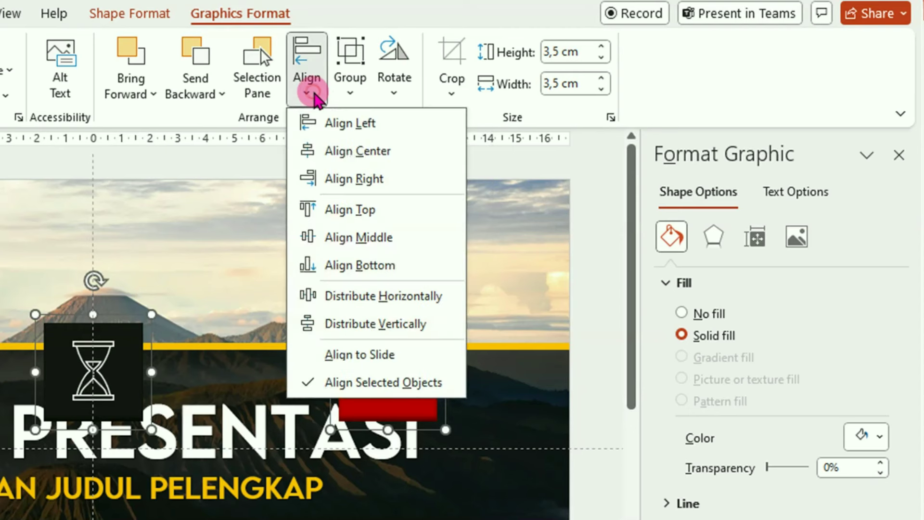
{"action": "left_click", "coordinate": [355, 150]}
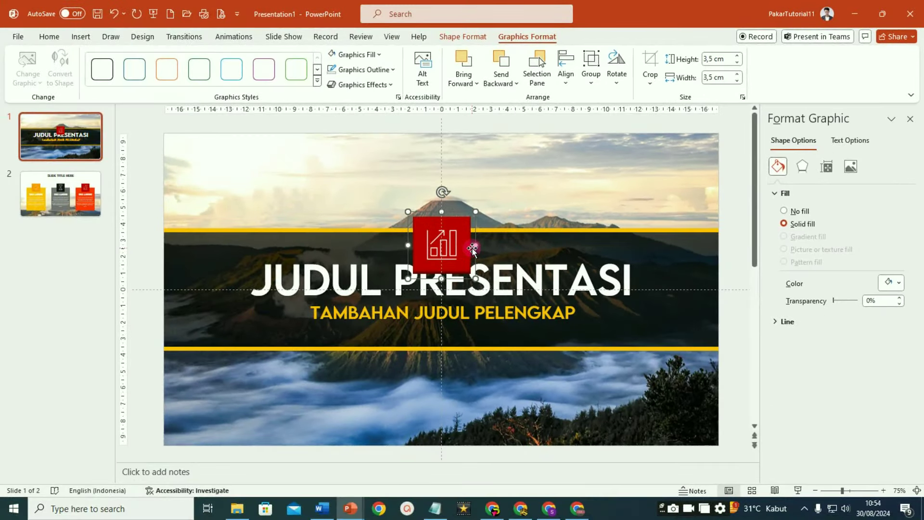
{"action": "left_click_drag", "start_coordinate": [473, 249], "coordinate": [463, 164]}
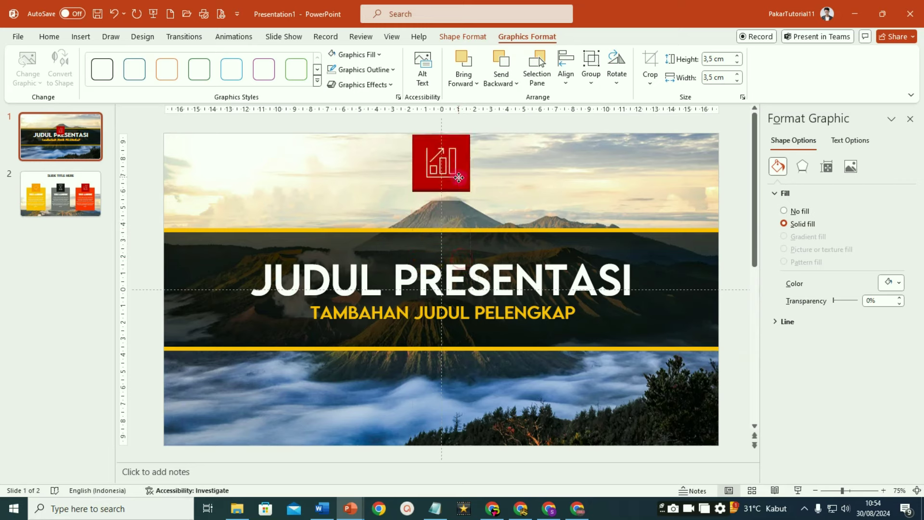
{"action": "mouse_move", "coordinate": [463, 164]}
{"action": "left_mouse_down"}
{"action": "mouse_move", "coordinate": [454, 169]}
{"action": "mouse_move", "coordinate": [490, 141]}
{"action": "mouse_move", "coordinate": [472, 197]}
{"action": "left_mouse_up"}
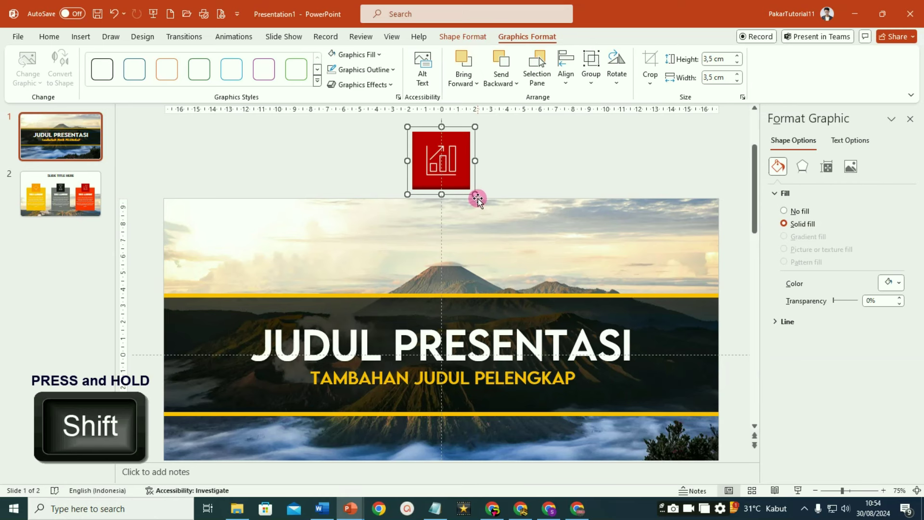
{"action": "mouse_move", "coordinate": [476, 195]}
{"action": "left_mouse_down"}
{"action": "mouse_move", "coordinate": [426, 148]}
{"action": "mouse_move", "coordinate": [446, 131]}
{"action": "left_mouse_up"}
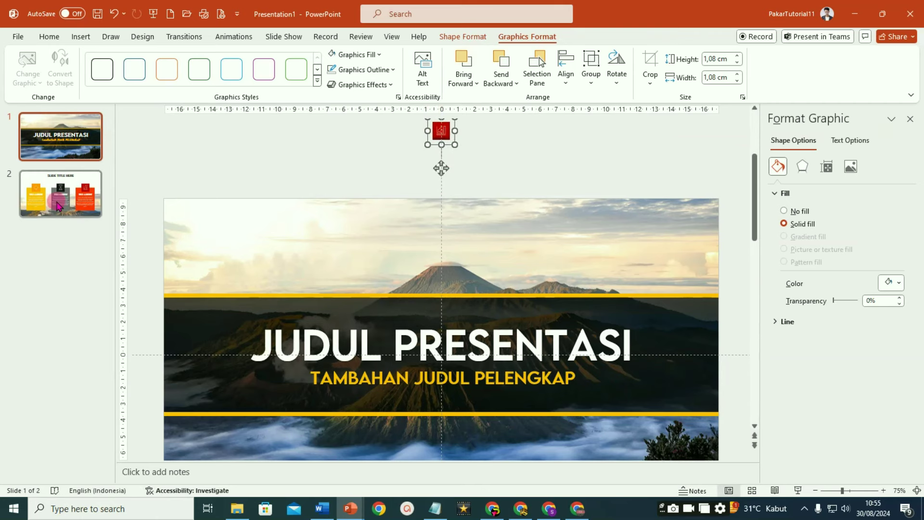
{"action": "left_click", "coordinate": [71, 198]}
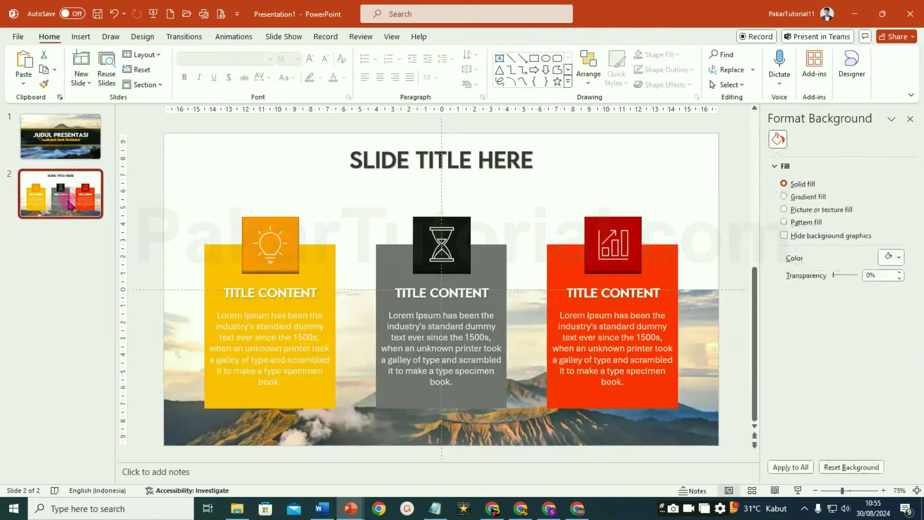
Step: Paste the SLIDE TITLE HERE box above slide 1's top edge and reduce it to 10 pt
{"action": "left_click", "coordinate": [441, 159]}
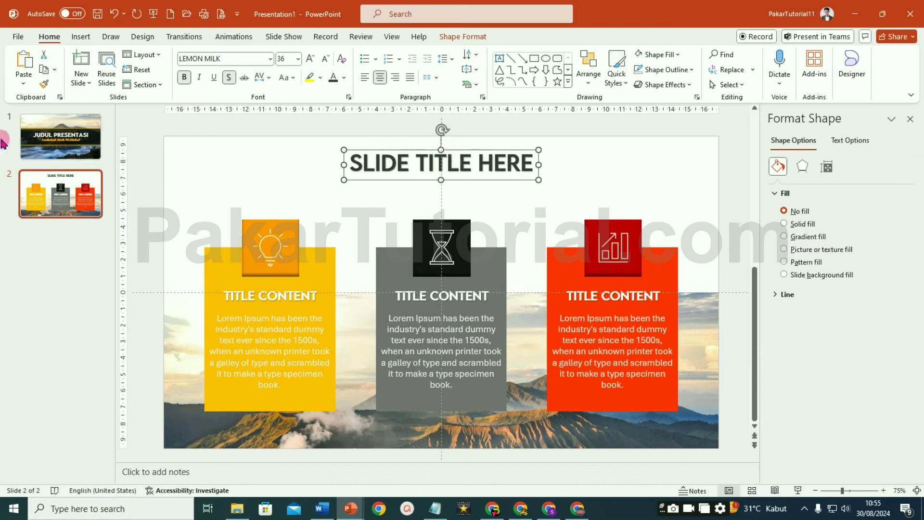
{"action": "left_click", "coordinate": [96, 137]}
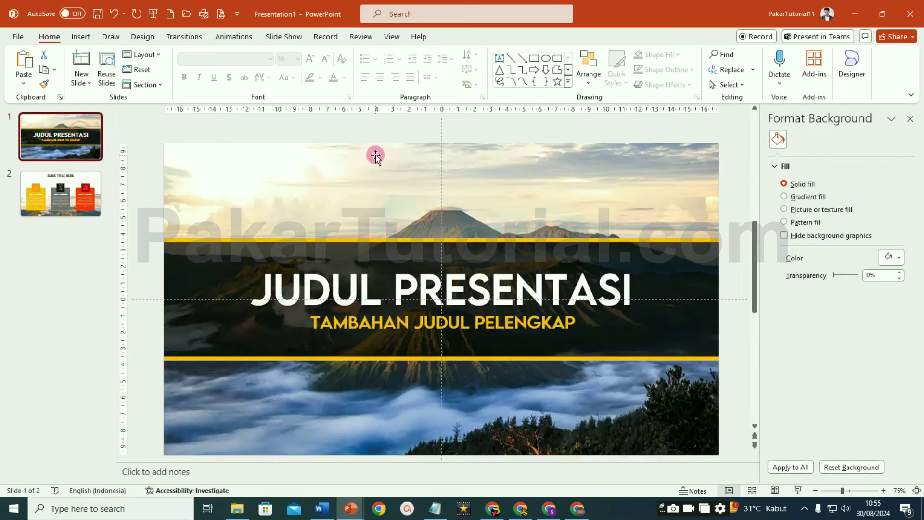
{"action": "key", "text": "ctrl+v"}
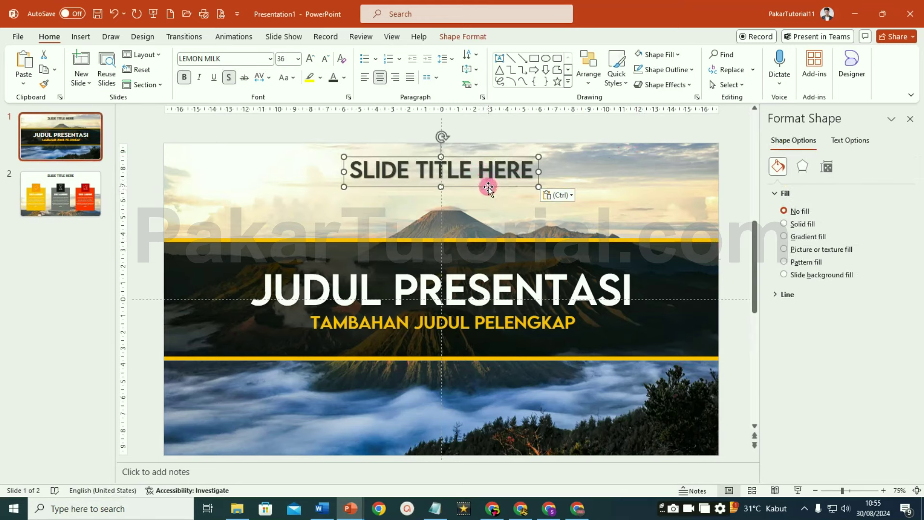
{"action": "left_click_drag", "start_coordinate": [488, 187], "coordinate": [489, 146]}
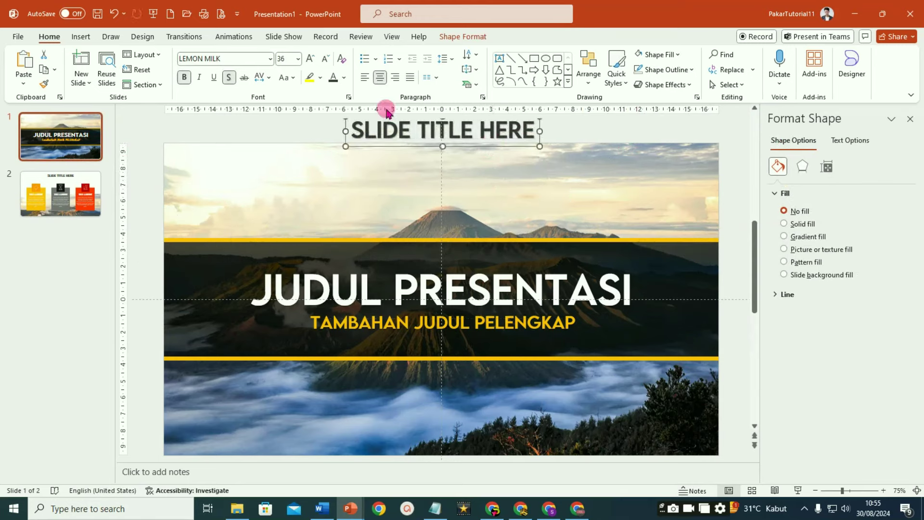
{"action": "left_click", "coordinate": [327, 60]}
{"action": "left_click", "coordinate": [327, 60]}
{"action": "left_click", "coordinate": [327, 60]}
{"action": "left_click", "coordinate": [327, 60]}
{"action": "left_click_drag", "start_coordinate": [454, 128], "coordinate": [452, 138]}
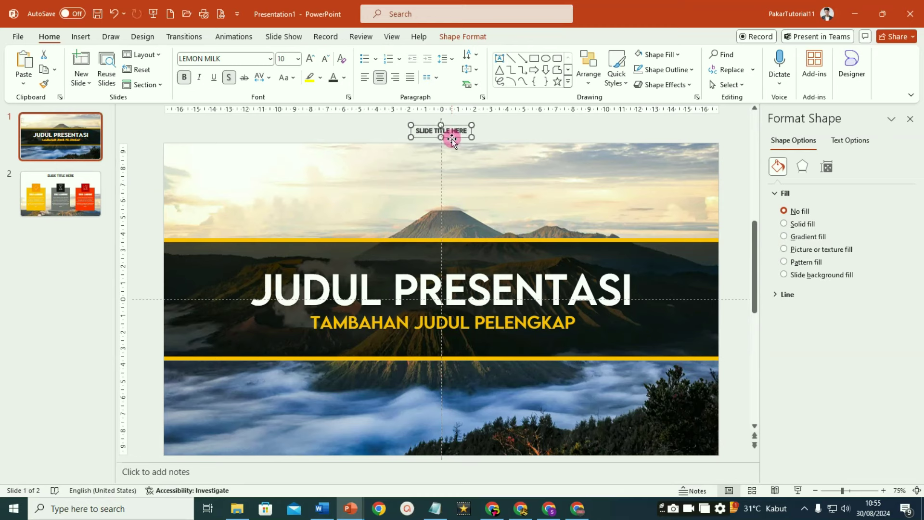
{"action": "left_click", "coordinate": [75, 198]}
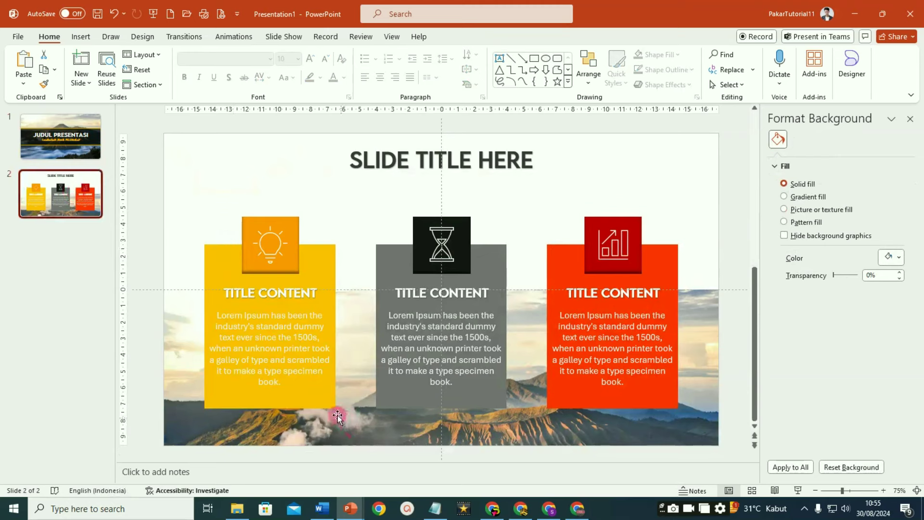
Step: Copy the yellow, grey and red card boxes from slide 2 and paste them onto slide 1
{"action": "left_click", "coordinate": [329, 405]}
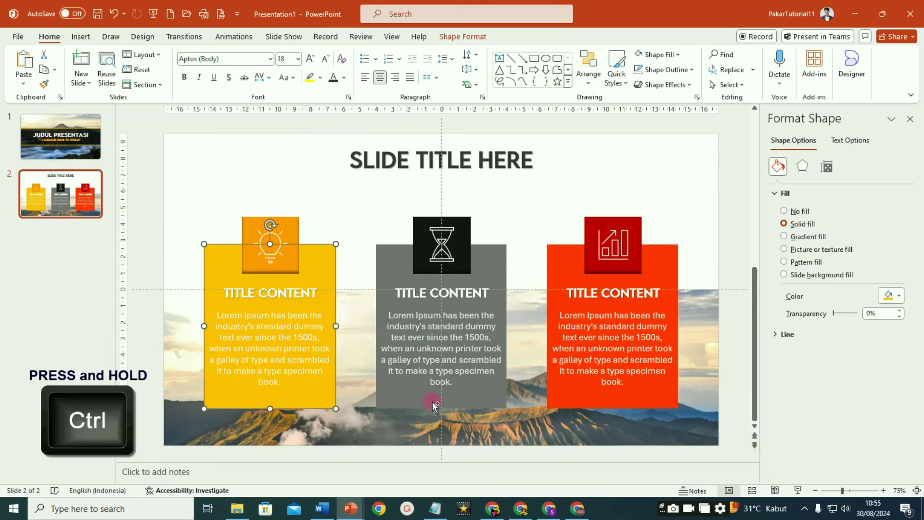
{"action": "left_click", "coordinate": [489, 402], "text": "ctrl"}
{"action": "left_click", "coordinate": [663, 407], "text": "ctrl"}
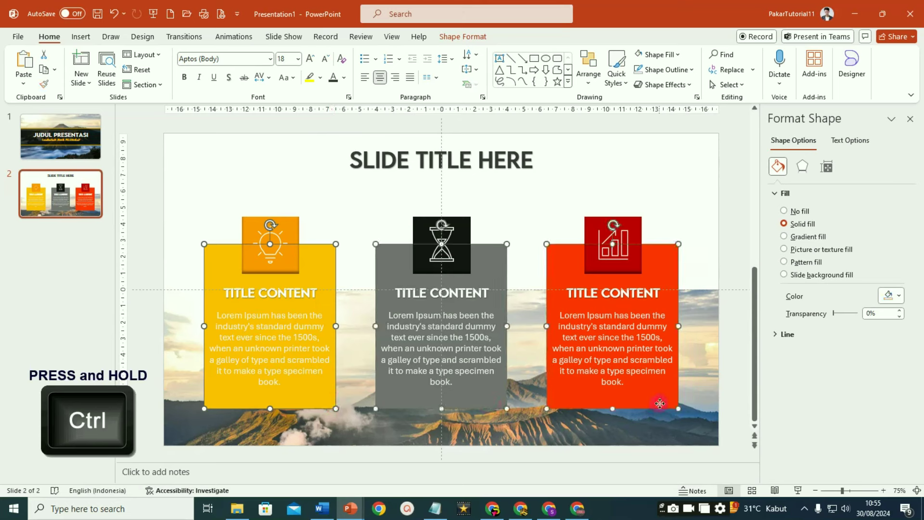
{"action": "key", "text": "ctrl+c"}
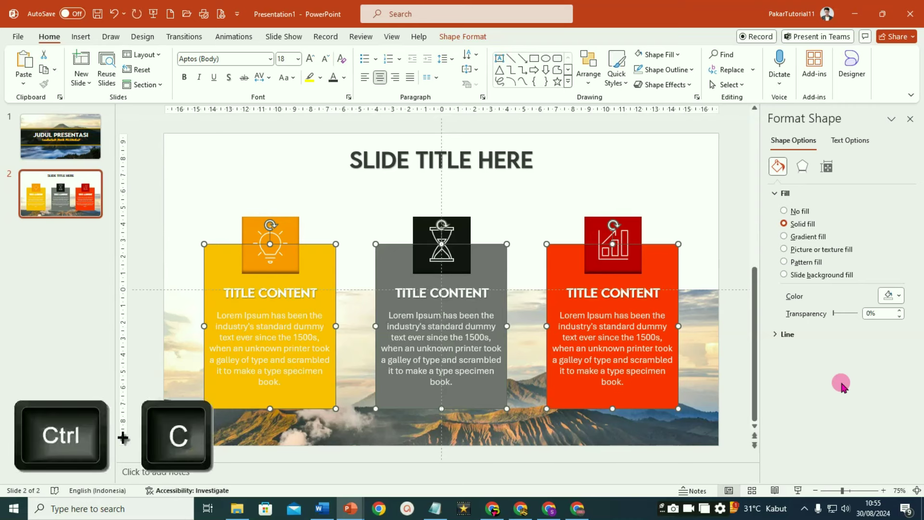
{"action": "left_click", "coordinate": [77, 140]}
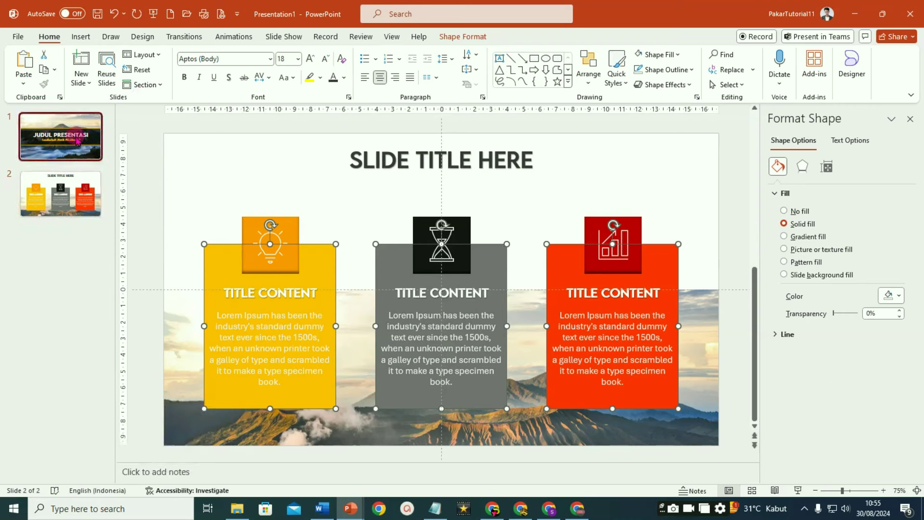
{"action": "key", "text": "ctrl+v"}
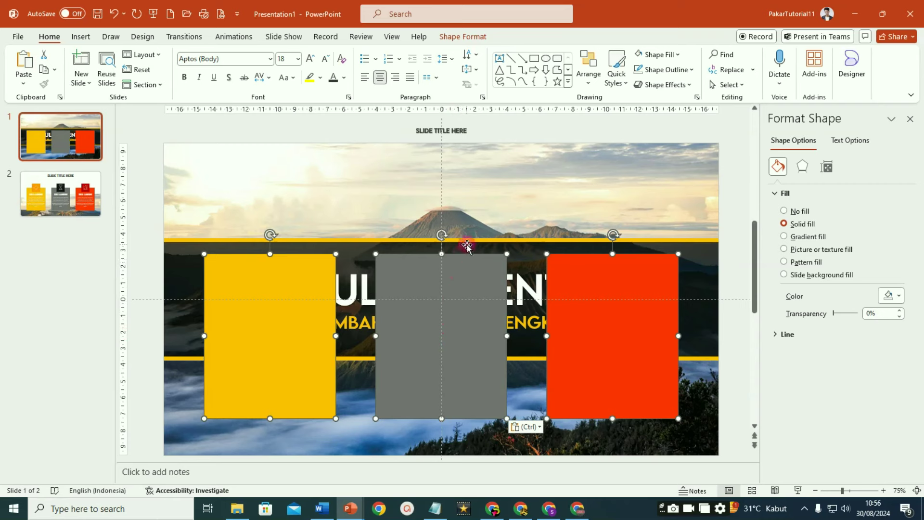
Step: Park the red box off the right edge, yellow off the left, and grey below the slide
{"action": "scroll", "coordinate": [467, 218], "scroll_direction": "down", "scroll_amount": 2}
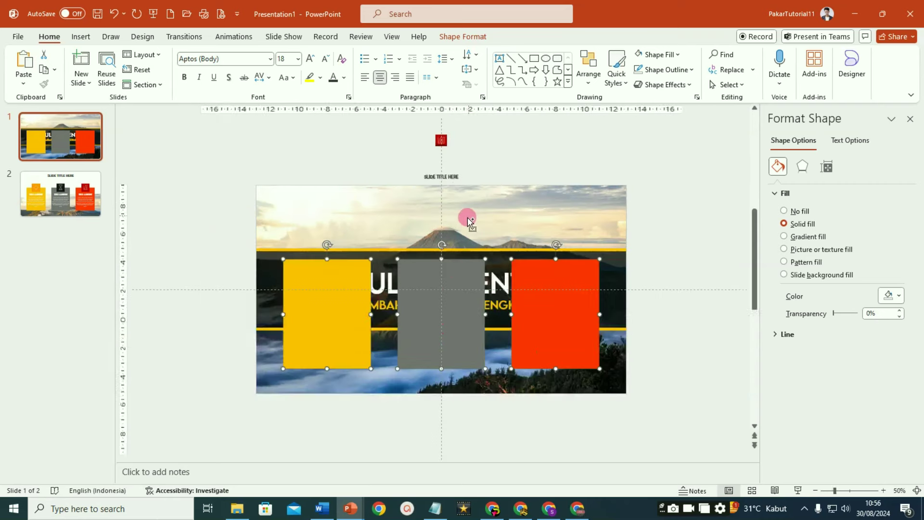
{"action": "scroll", "coordinate": [466, 221], "scroll_direction": "down", "scroll_amount": 3}
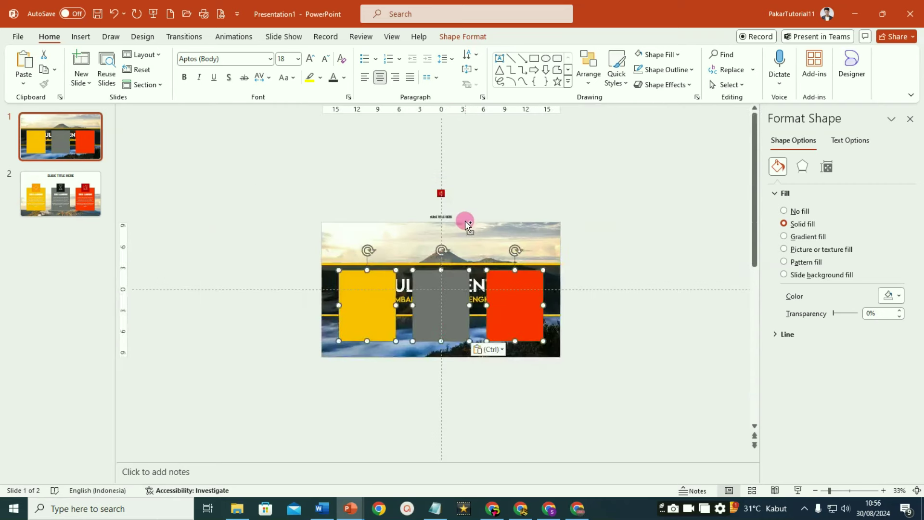
{"action": "left_click", "coordinate": [650, 347]}
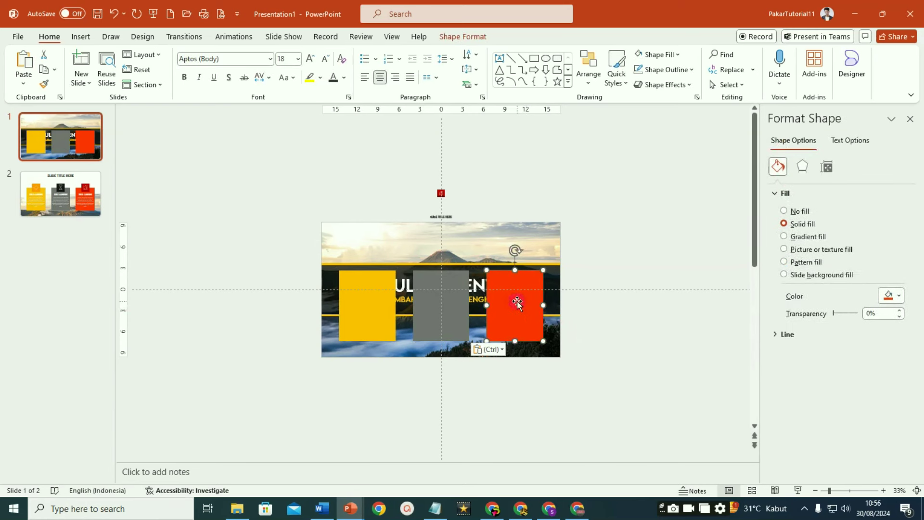
{"action": "left_click_drag", "start_coordinate": [519, 302], "coordinate": [595, 304]}
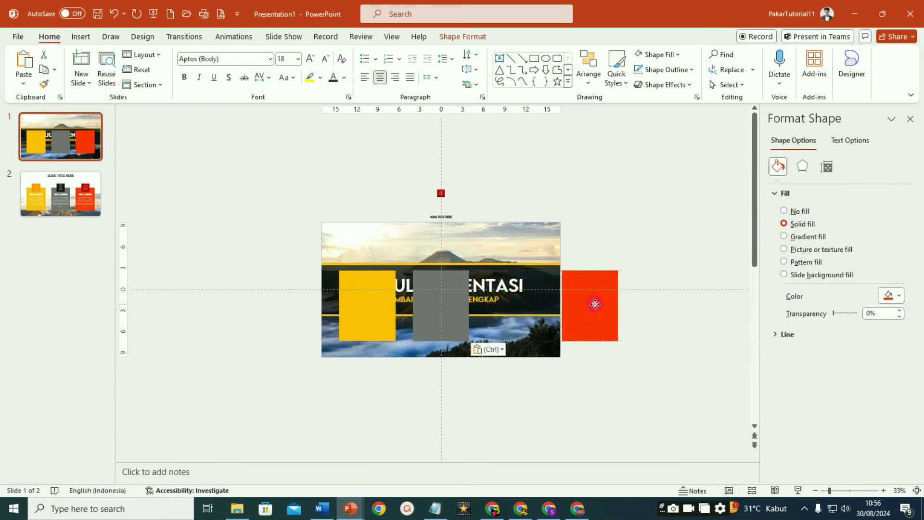
{"action": "left_click_drag", "start_coordinate": [368, 308], "coordinate": [290, 307]}
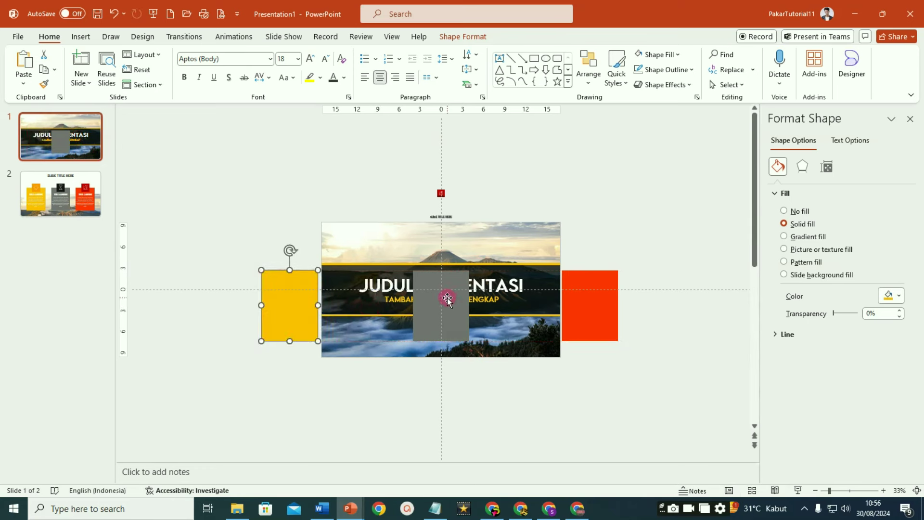
{"action": "left_click", "coordinate": [447, 299]}
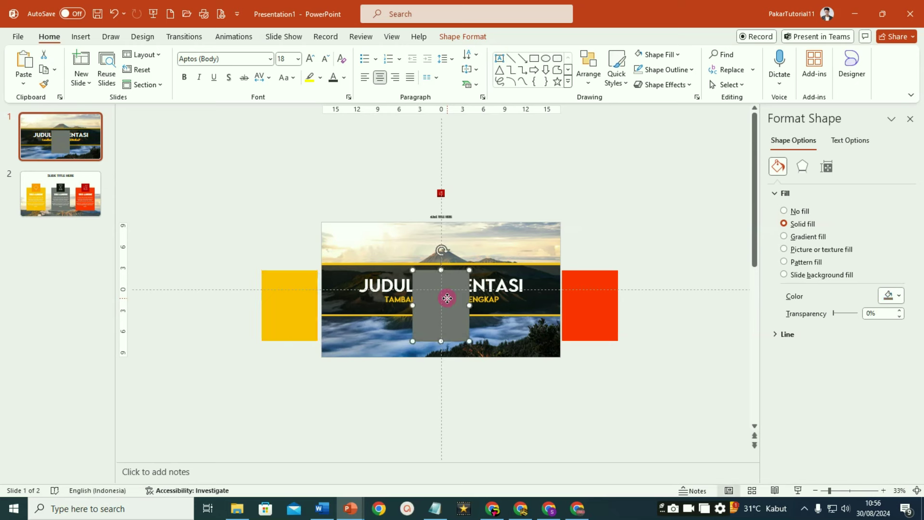
{"action": "left_click_drag", "start_coordinate": [447, 299], "coordinate": [447, 389]}
{"action": "left_click", "coordinate": [356, 312]}
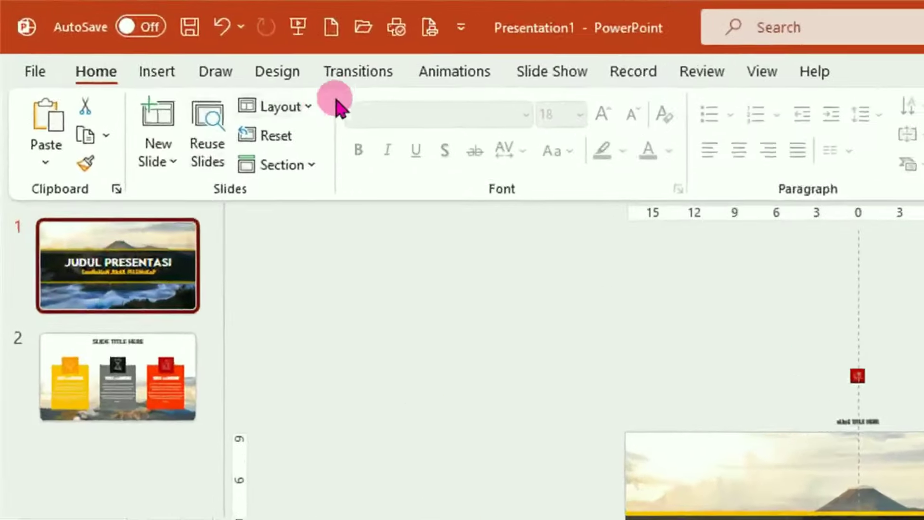
Step: Apply the Curtains transition to the title slide
{"action": "left_click", "coordinate": [379, 77]}
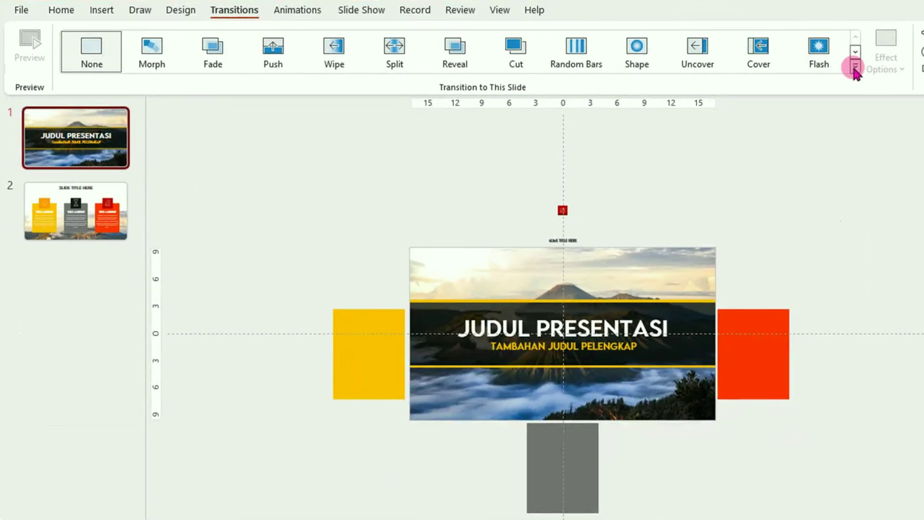
{"action": "left_click", "coordinate": [856, 71]}
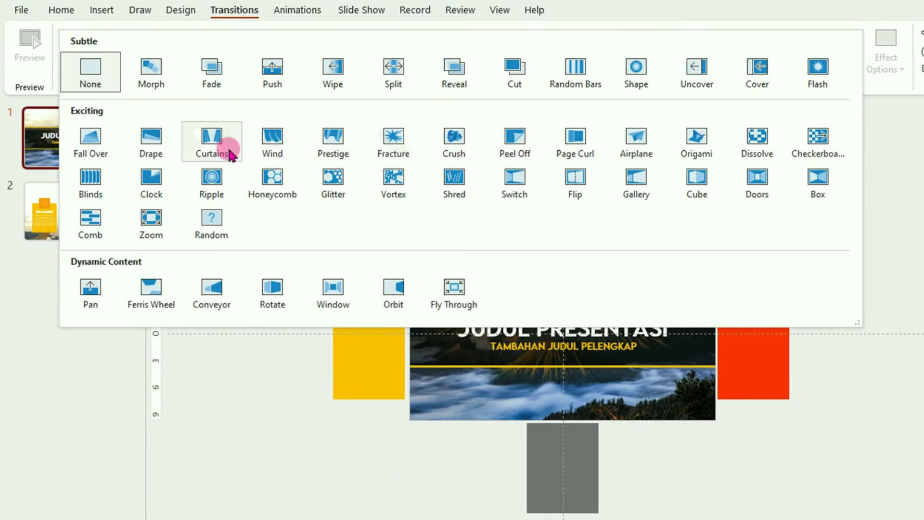
{"action": "left_click", "coordinate": [212, 140]}
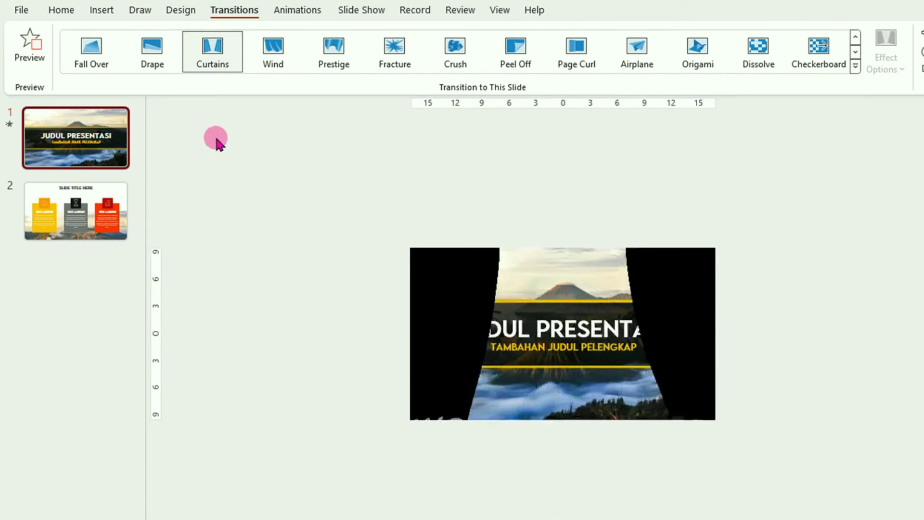
{"action": "left_click", "coordinate": [67, 197]}
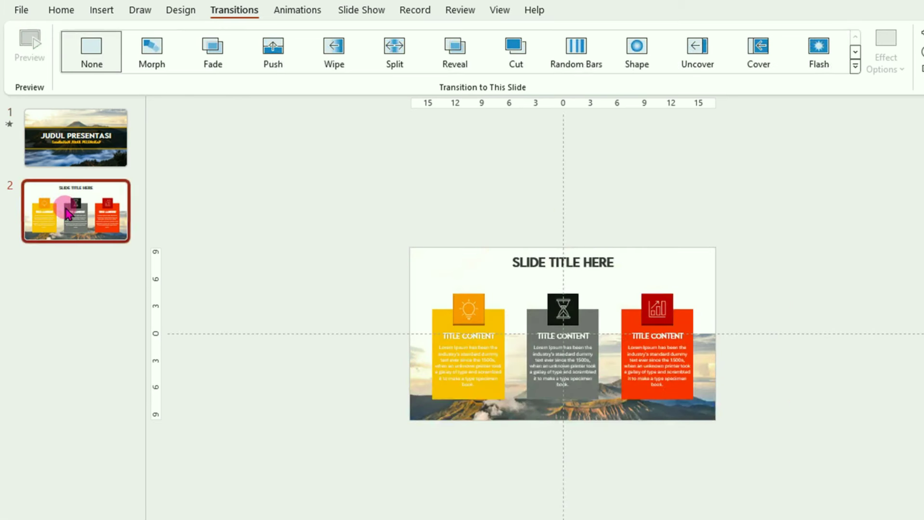
{"action": "mouse_move", "coordinate": [151, 50]}
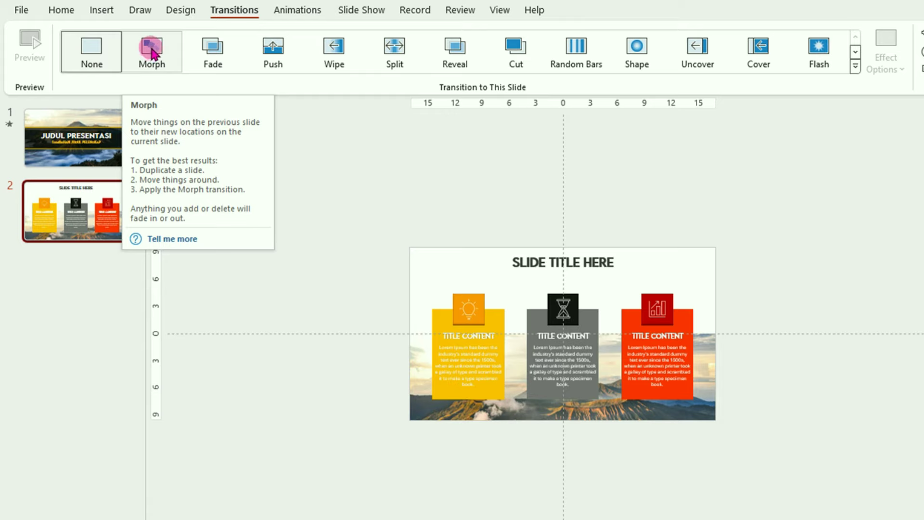
Step: Give slide 2 a Morph transition by Characters with a 03,00-second duration, applied to all
{"action": "left_click", "coordinate": [152, 52]}
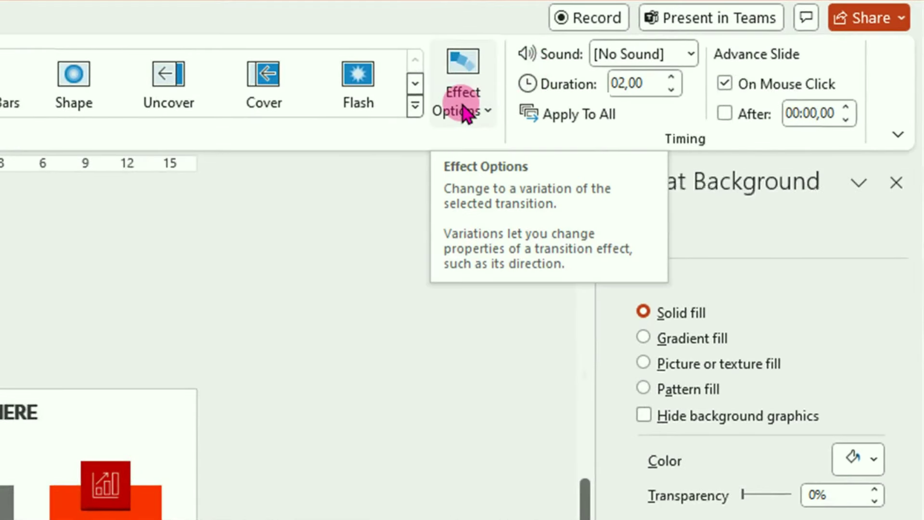
{"action": "left_click", "coordinate": [475, 113]}
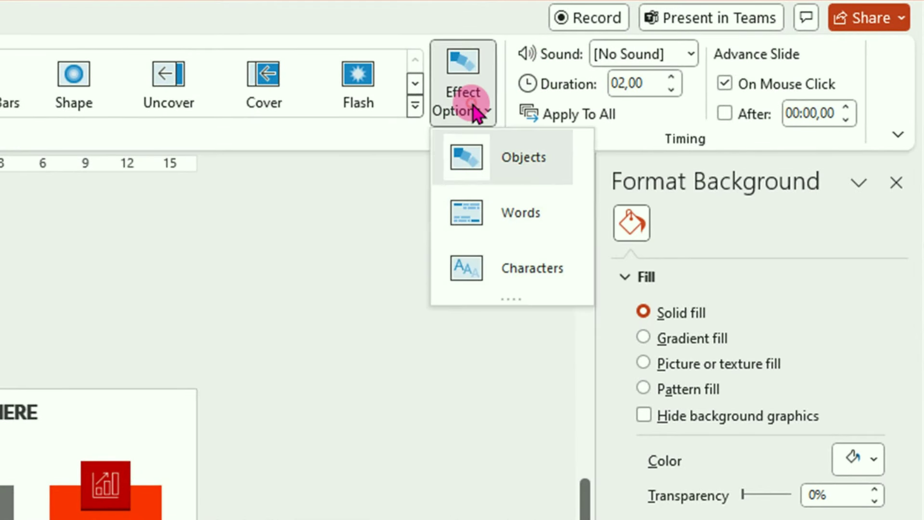
{"action": "left_click", "coordinate": [519, 281]}
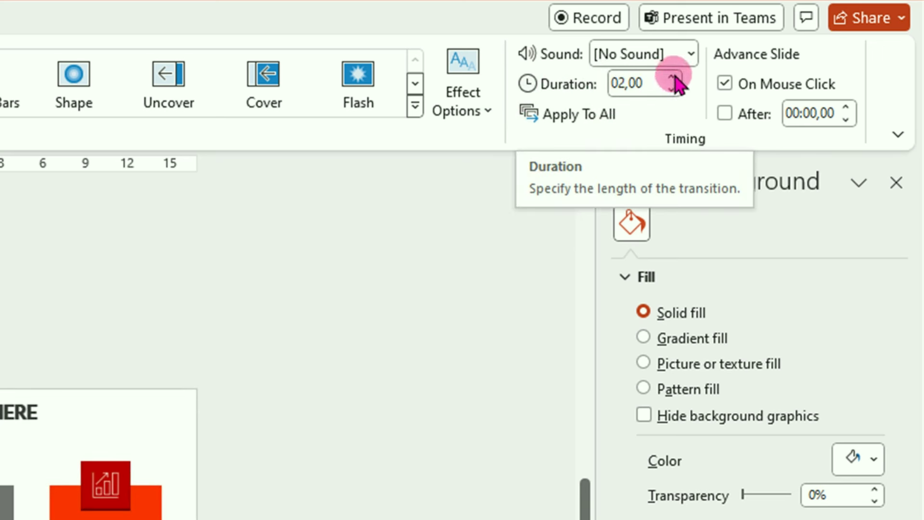
{"action": "left_click", "coordinate": [672, 78]}
{"action": "left_click", "coordinate": [672, 78]}
{"action": "left_click", "coordinate": [672, 78]}
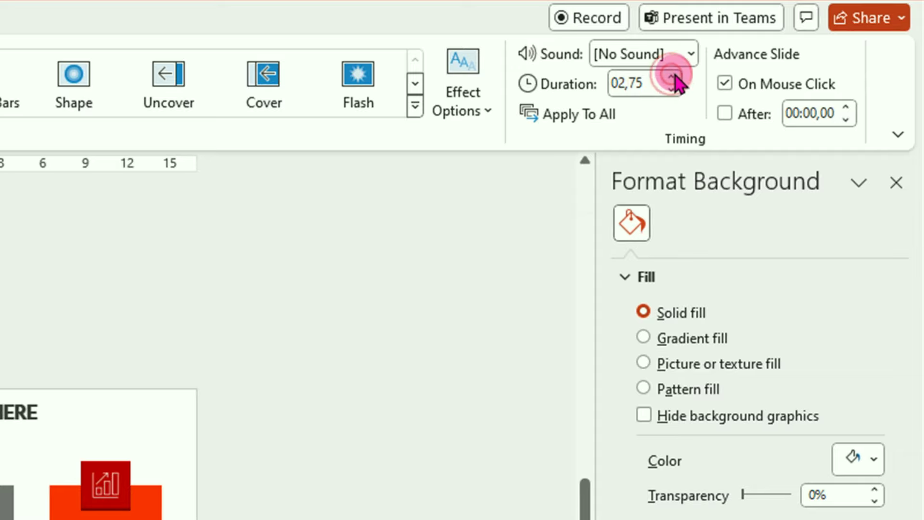
{"action": "left_click", "coordinate": [672, 78]}
{"action": "left_click", "coordinate": [583, 116]}
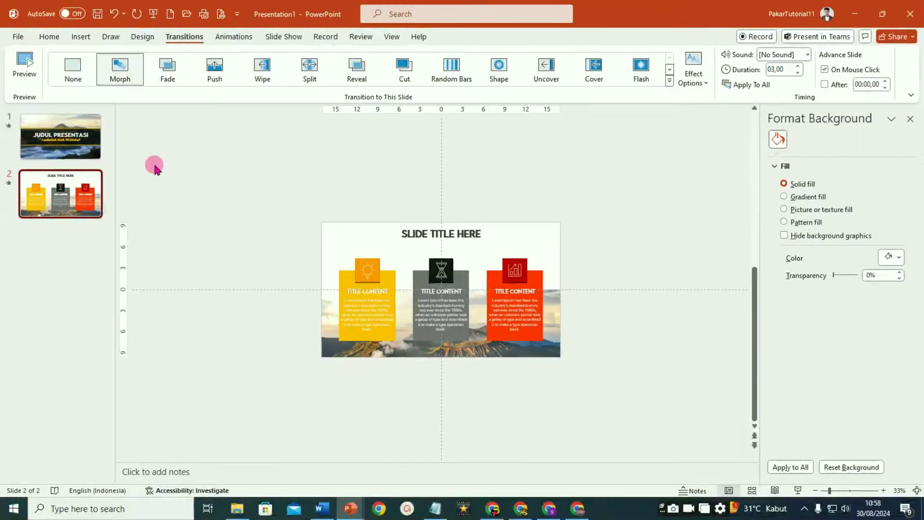
Step: Play the slide show from the title slide through the three-card slide, then select both slides
{"action": "left_click", "coordinate": [84, 144]}
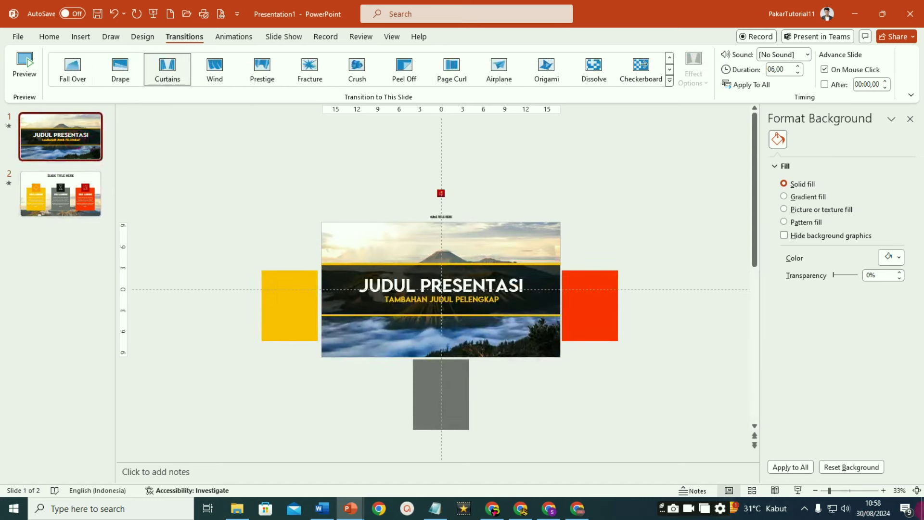
{"action": "left_click", "coordinate": [797, 490]}
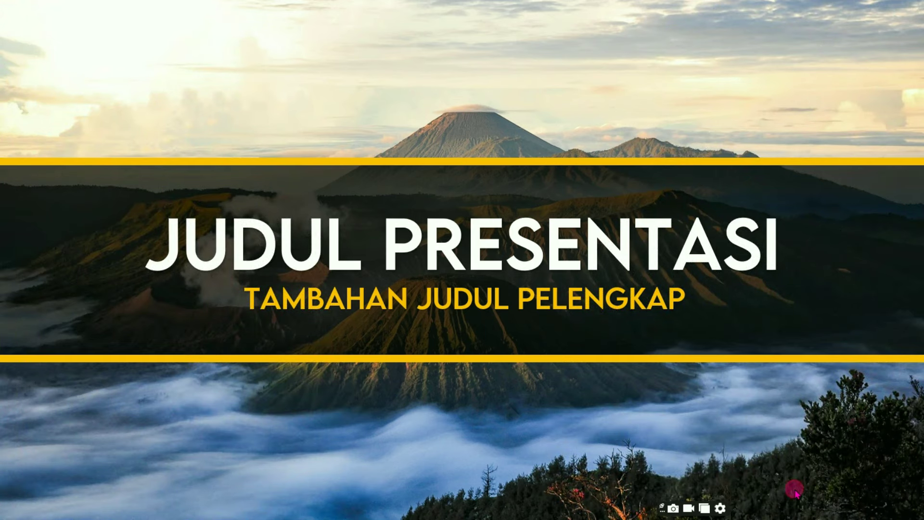
{"action": "left_click", "coordinate": [795, 492]}
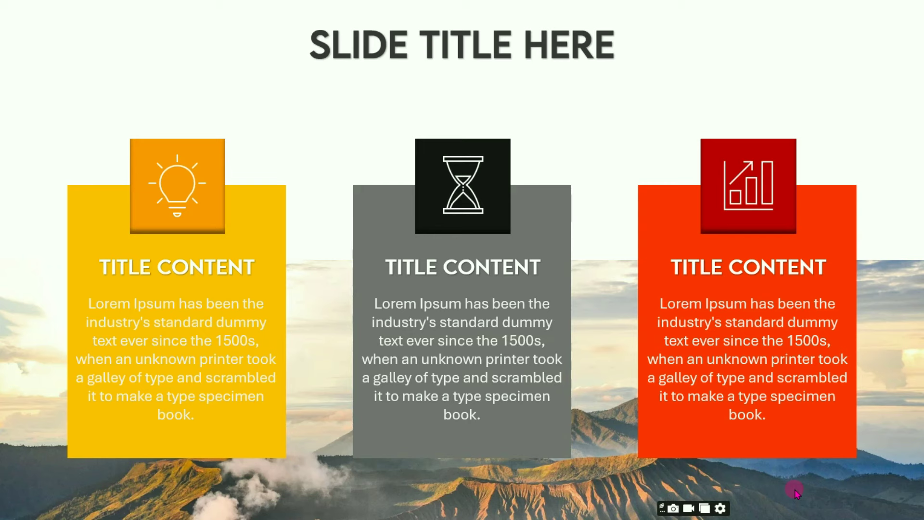
{"action": "left_click", "coordinate": [795, 492]}
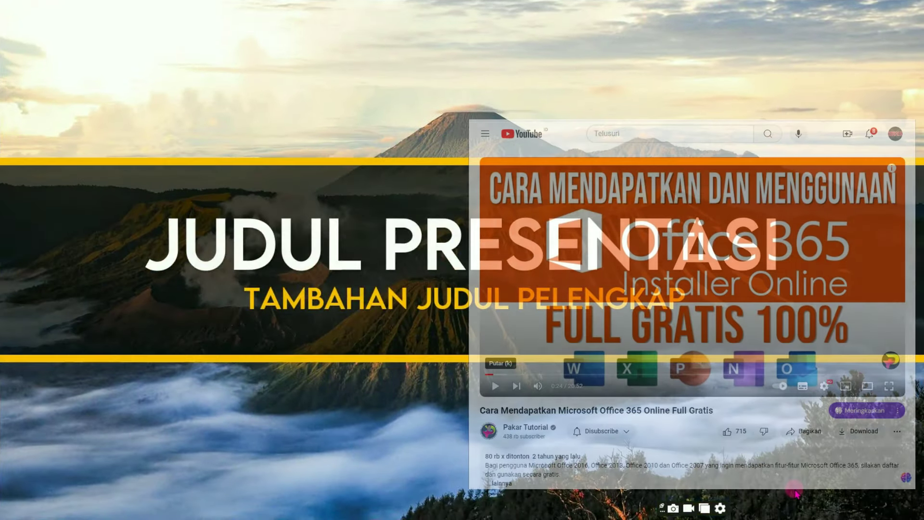
{"action": "left_click", "coordinate": [795, 492]}
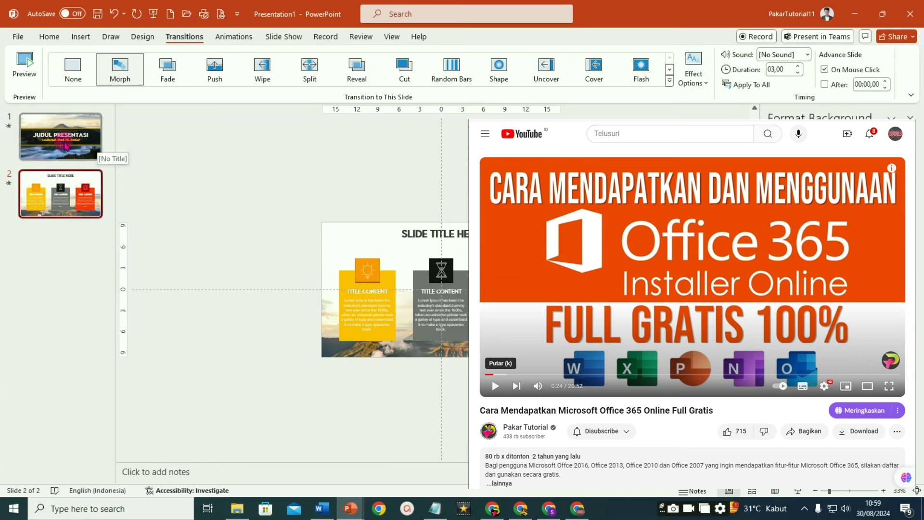
{"action": "key", "text": "ctrl+a"}
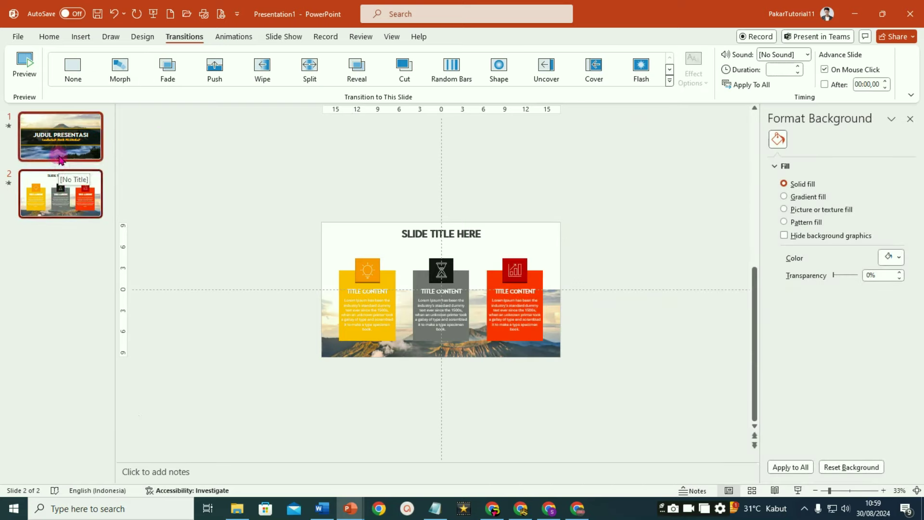
Step: Duplicate both slides and change slide 3's subtitle to 'TAMPILAN CONTOH 2'
{"action": "key", "text": "ctrl+d"}
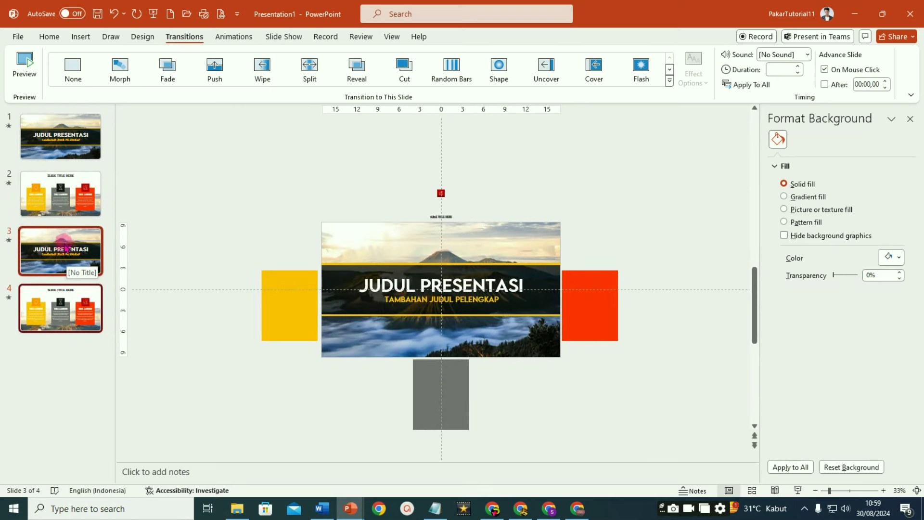
{"action": "left_click", "coordinate": [40, 251]}
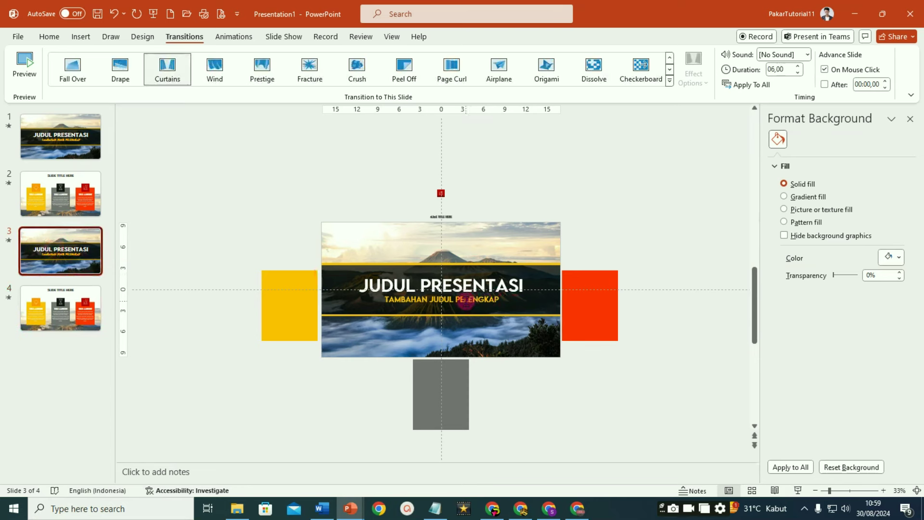
{"action": "left_click", "coordinate": [466, 301]}
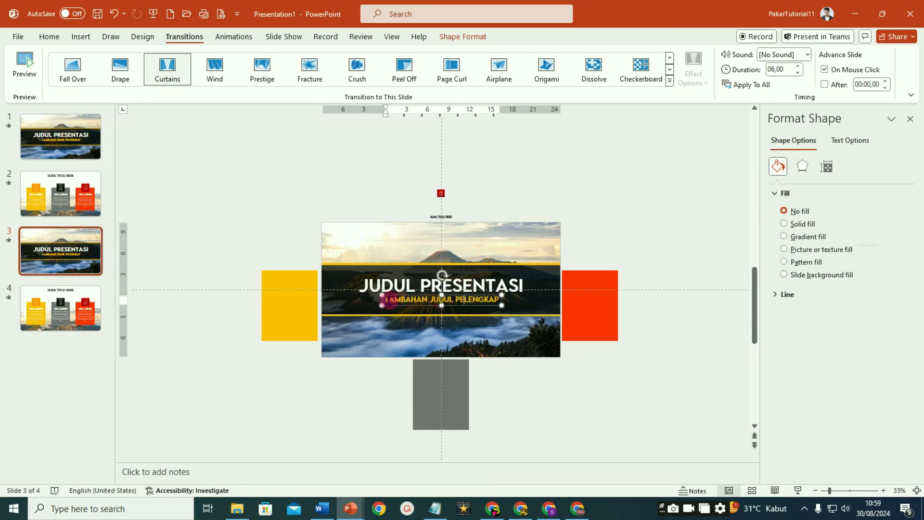
{"action": "type", "text": "TAMPILAN"}
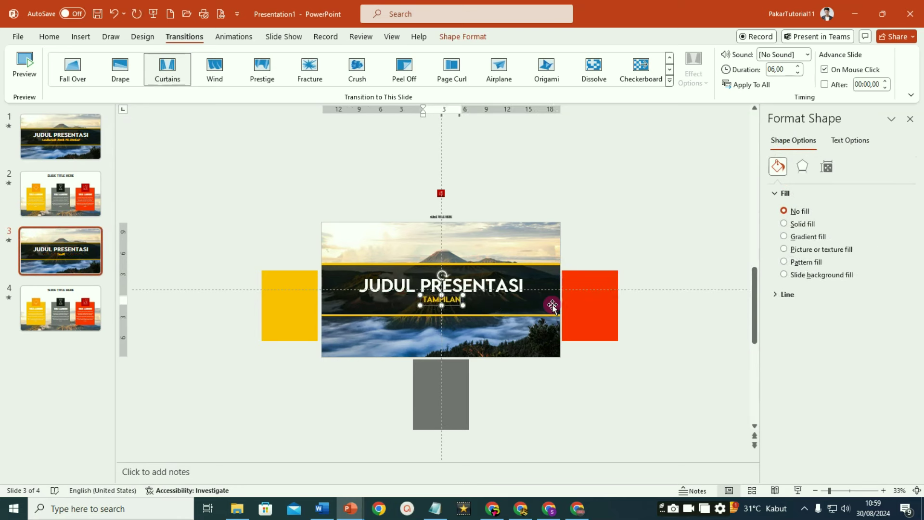
{"action": "type", "text": " CONTOH 2"}
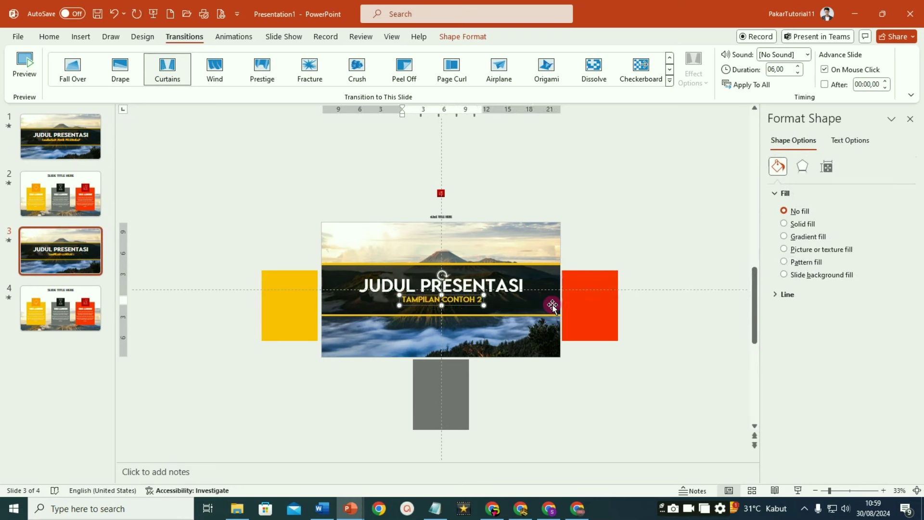
Step: Fill the bottom and top yellow lines on slide 3 with orange-red
{"action": "left_click", "coordinate": [433, 315]}
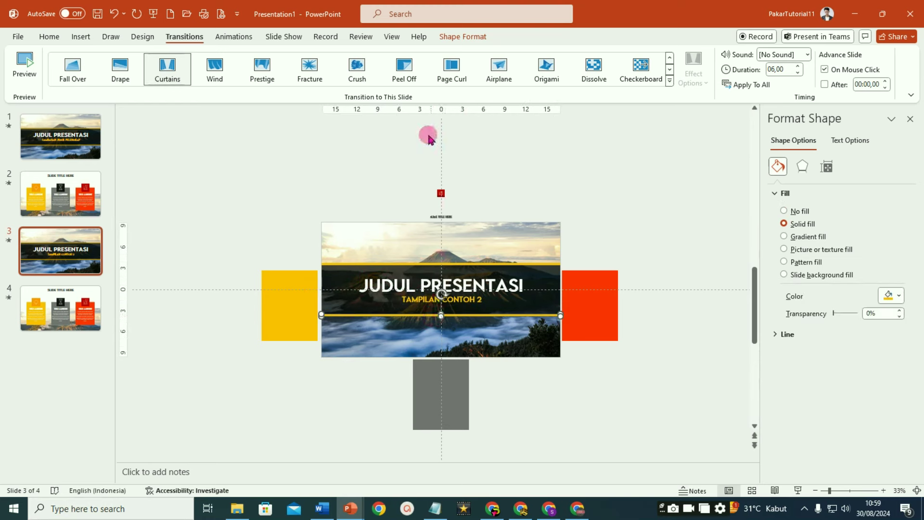
{"action": "left_click", "coordinate": [48, 38]}
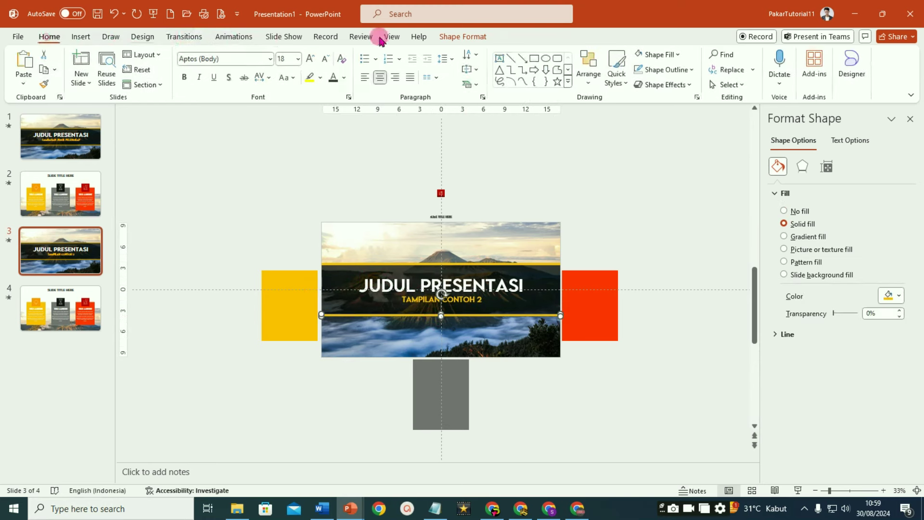
{"action": "left_click", "coordinate": [677, 55]}
{"action": "left_click", "coordinate": [648, 224]}
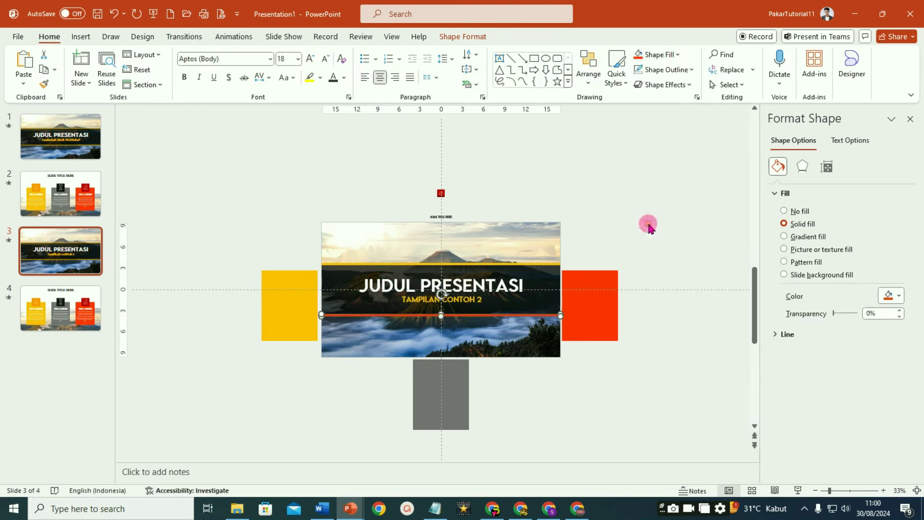
{"action": "left_click", "coordinate": [553, 264]}
{"action": "left_click", "coordinate": [640, 54]}
{"action": "left_click", "coordinate": [677, 194]}
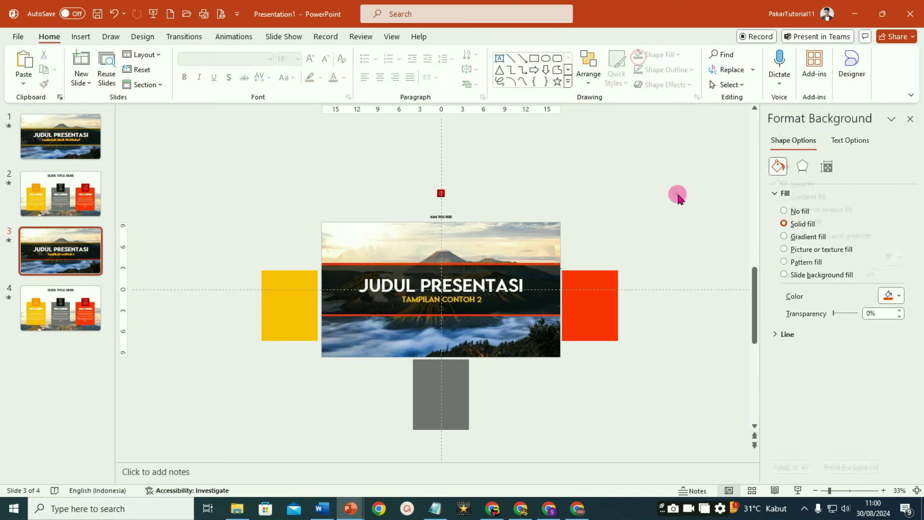
Step: Make the 'TAMPILAN CONTOH 2' subtitle text red
{"action": "left_click", "coordinate": [460, 308]}
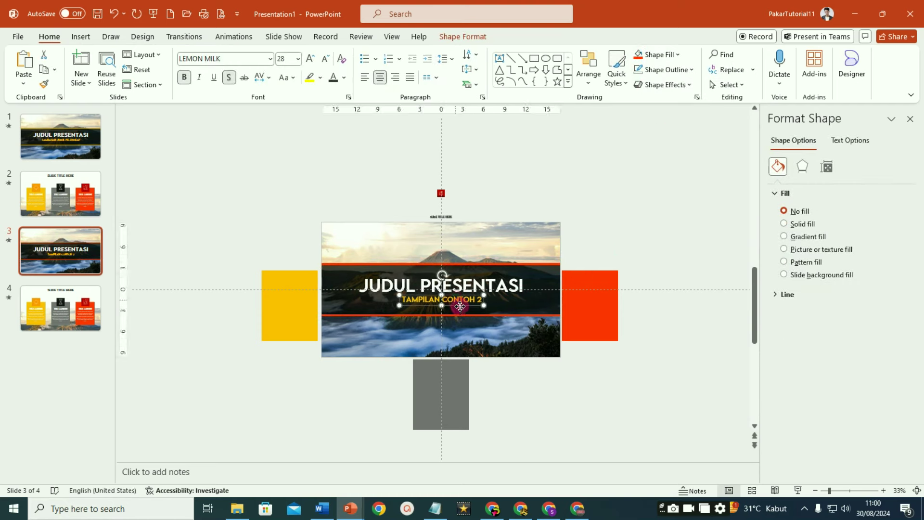
{"action": "left_click", "coordinate": [344, 77]}
{"action": "left_click", "coordinate": [332, 245]}
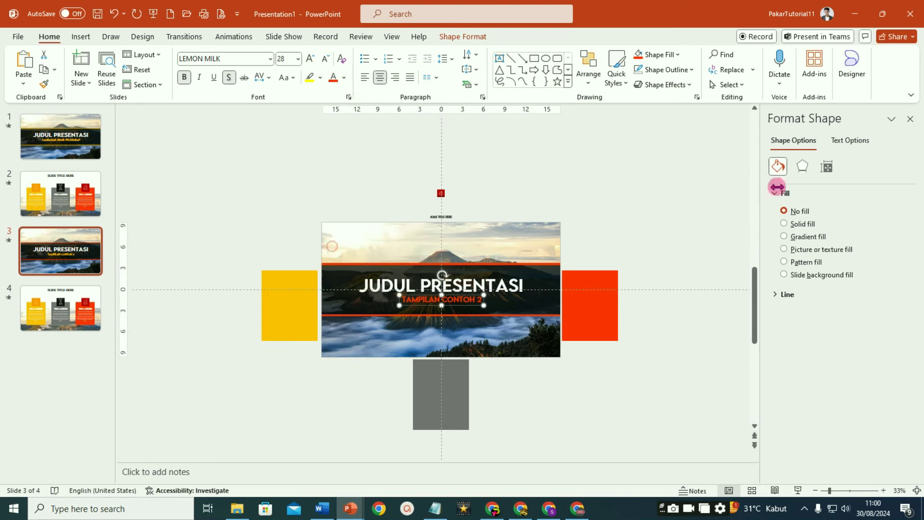
{"action": "left_click", "coordinate": [665, 192]}
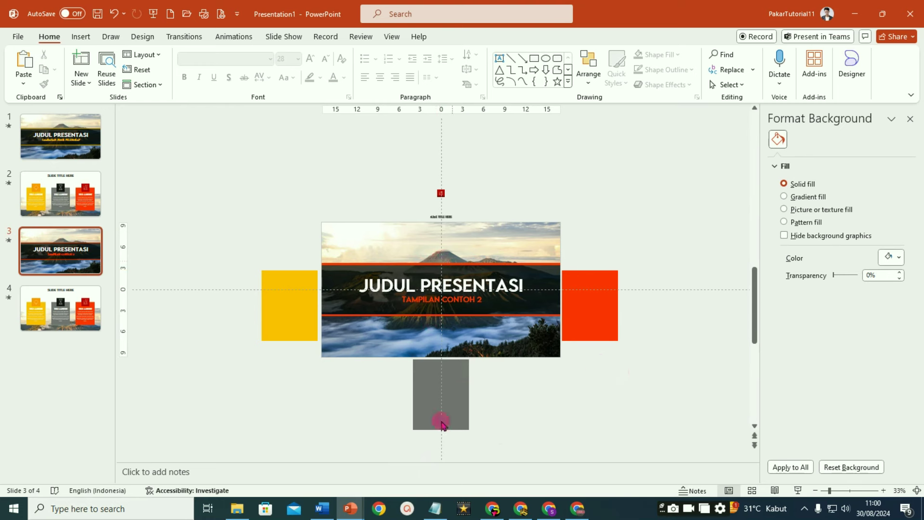
Step: Hide the grey and red rectangles behind the left yellow rectangle, then play the slide show from slide 3
{"action": "left_click", "coordinate": [440, 406]}
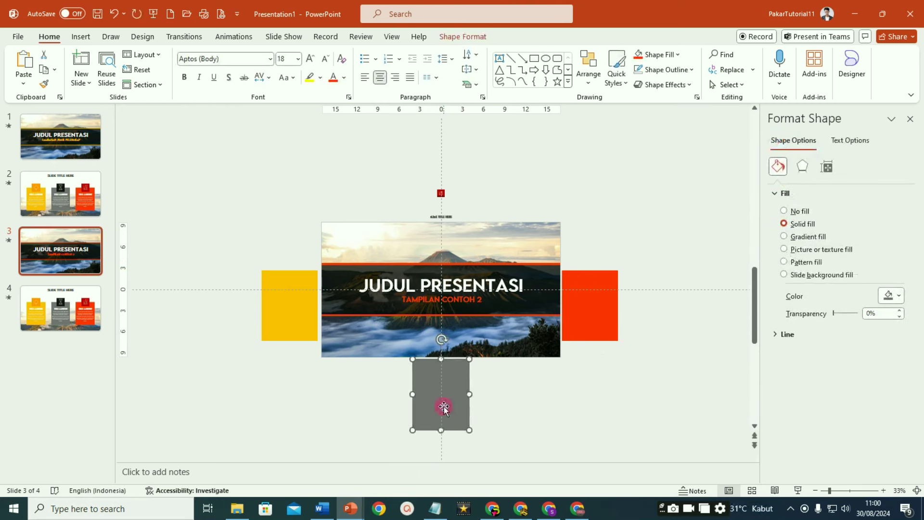
{"action": "left_click_drag", "start_coordinate": [444, 407], "coordinate": [295, 316]}
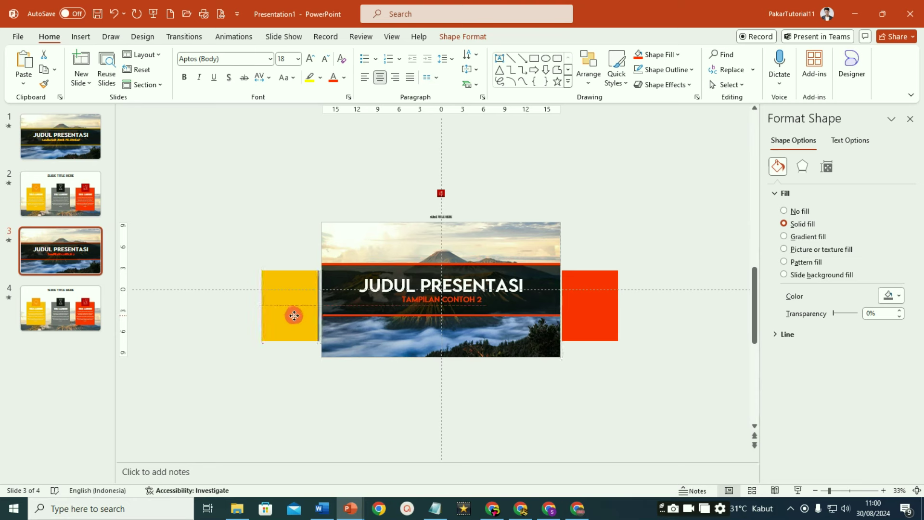
{"action": "left_click_drag", "start_coordinate": [599, 314], "coordinate": [297, 316]}
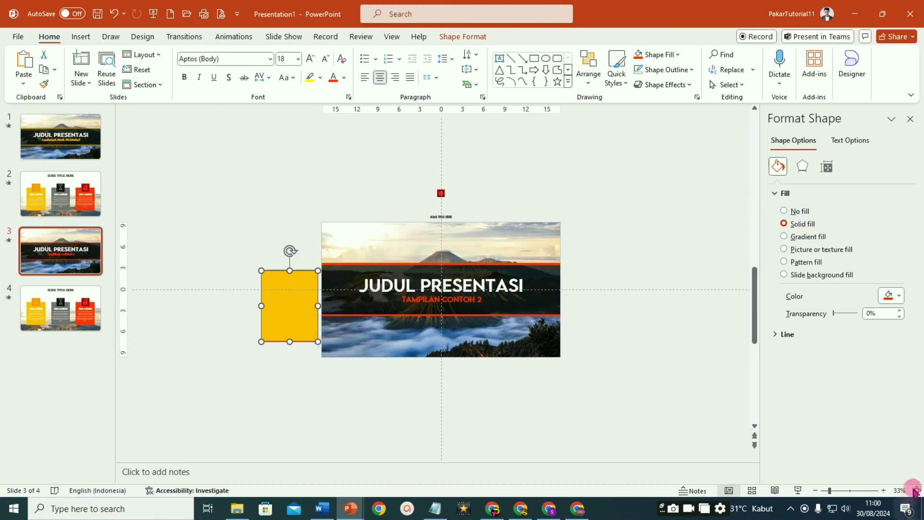
{"action": "left_click", "coordinate": [66, 262]}
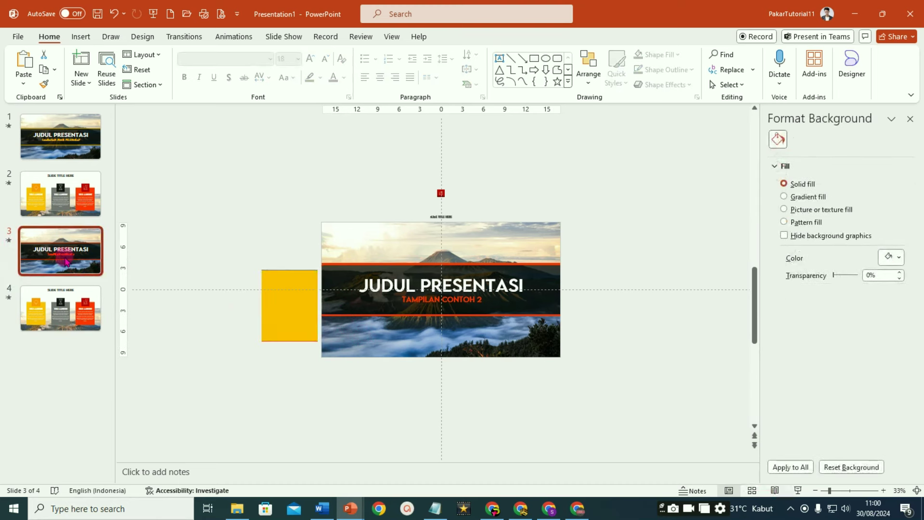
{"action": "left_click", "coordinate": [798, 490]}
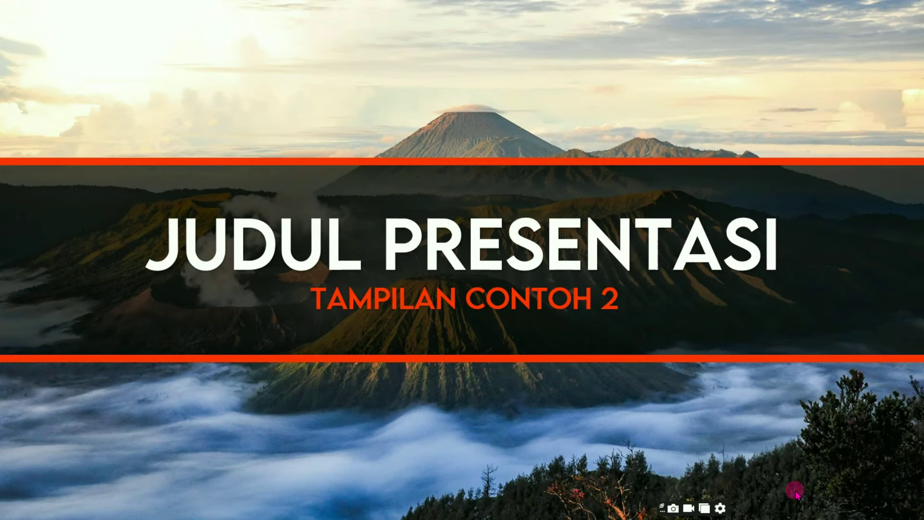
Step: Advance the slide show through the three-card slide and exit back to slide 3
{"action": "left_click", "coordinate": [796, 493]}
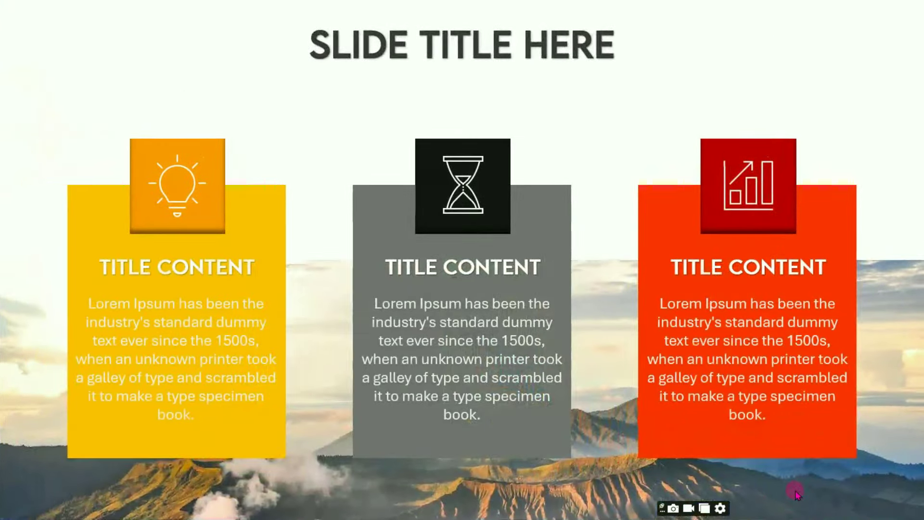
{"action": "left_click", "coordinate": [797, 493]}
{"action": "key", "text": "Escape"}
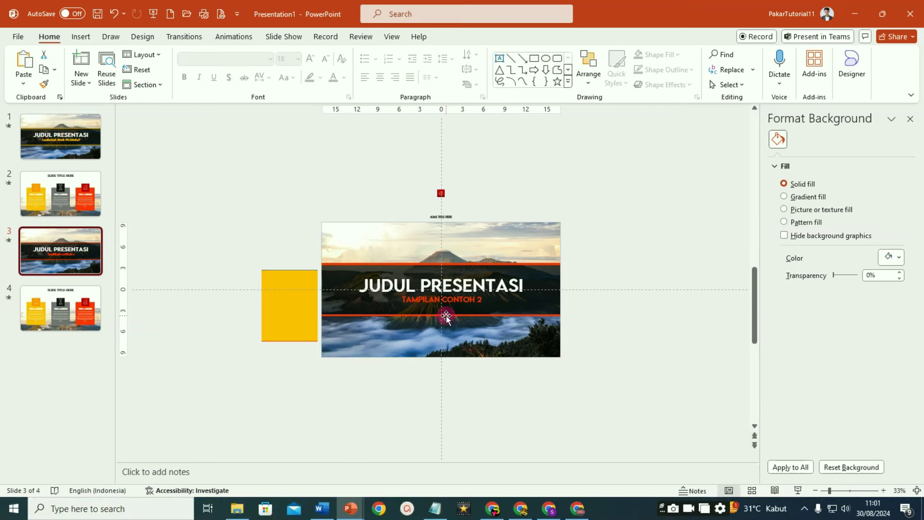
Step: Group the two orange-red lines with the dark band, then preview it in the slide show
{"action": "left_click", "coordinate": [446, 315]}
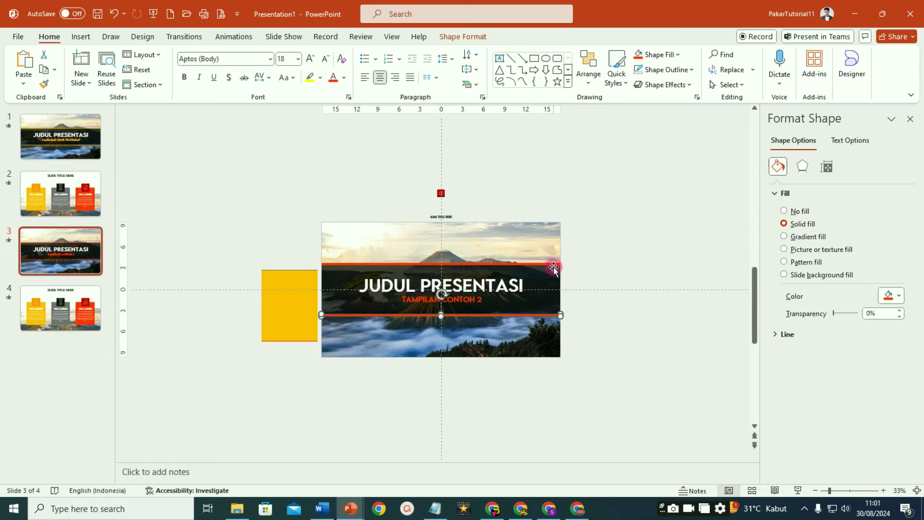
{"action": "scroll", "coordinate": [555, 265], "scroll_direction": "up", "scroll_amount": 2}
{"action": "scroll", "coordinate": [584, 314], "scroll_direction": "up", "scroll_amount": 2}
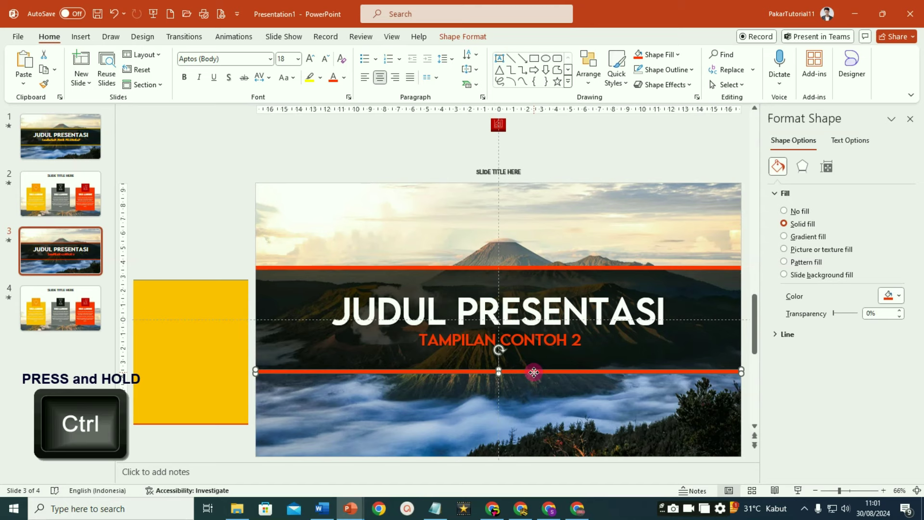
{"action": "left_click_drag", "start_coordinate": [534, 373], "coordinate": [572, 268]}
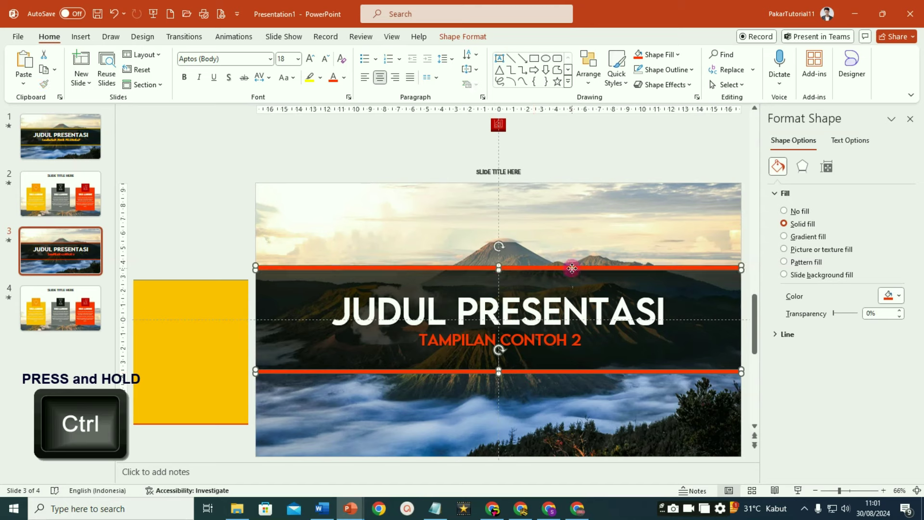
{"action": "left_click", "coordinate": [291, 339], "text": "ctrl"}
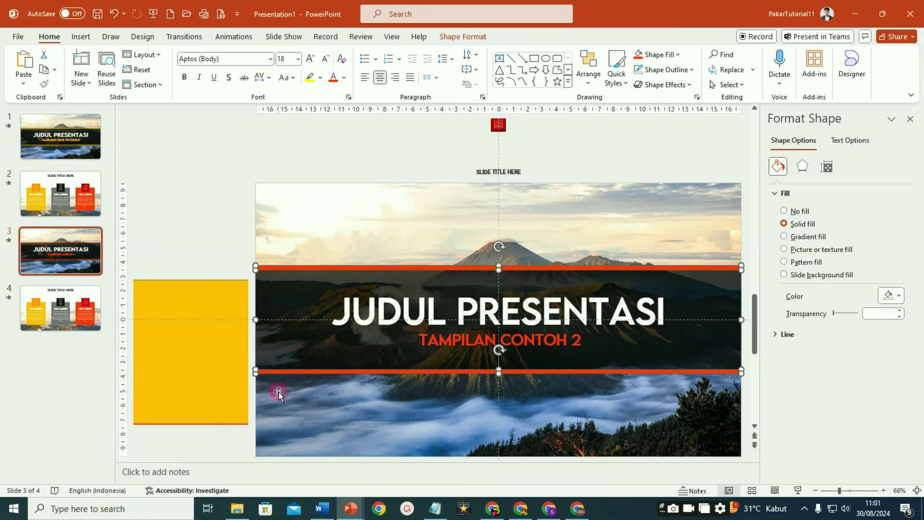
{"action": "key", "text": "ctrl+g"}
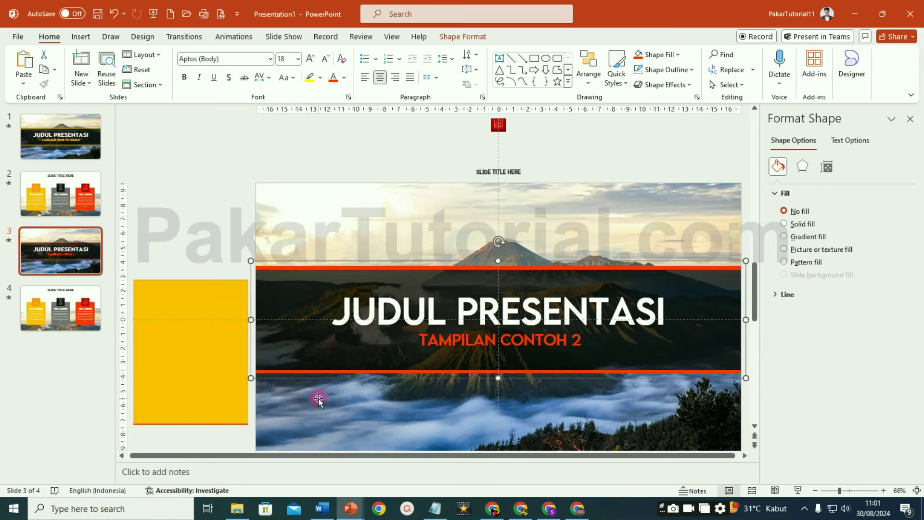
{"action": "left_click", "coordinate": [217, 187]}
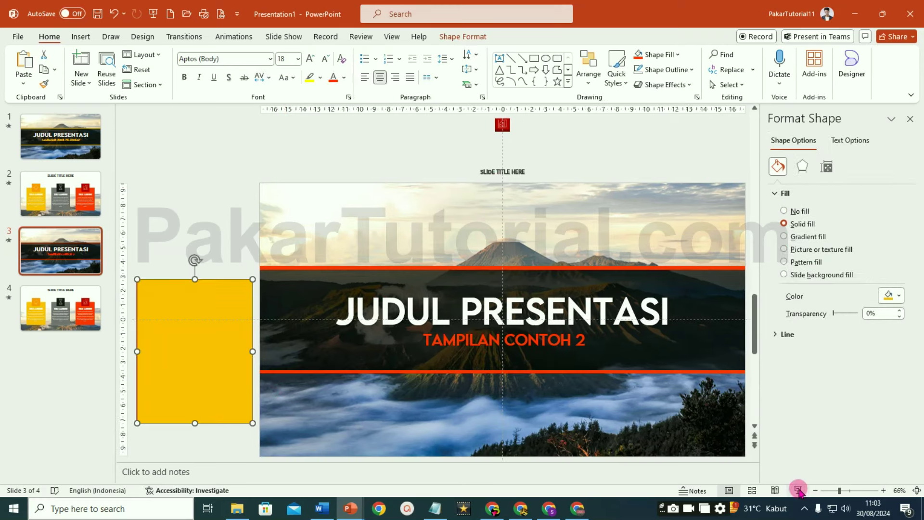
{"action": "left_click", "coordinate": [798, 490]}
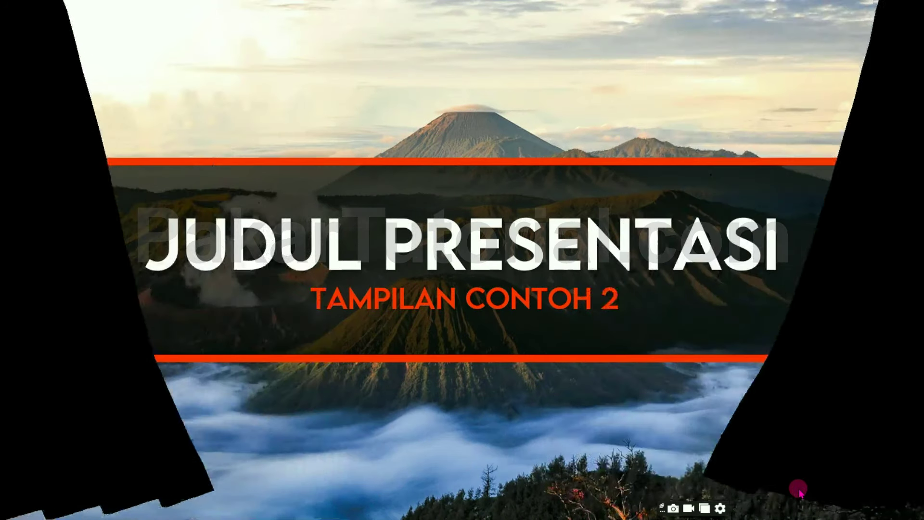
{"action": "left_click", "coordinate": [799, 490]}
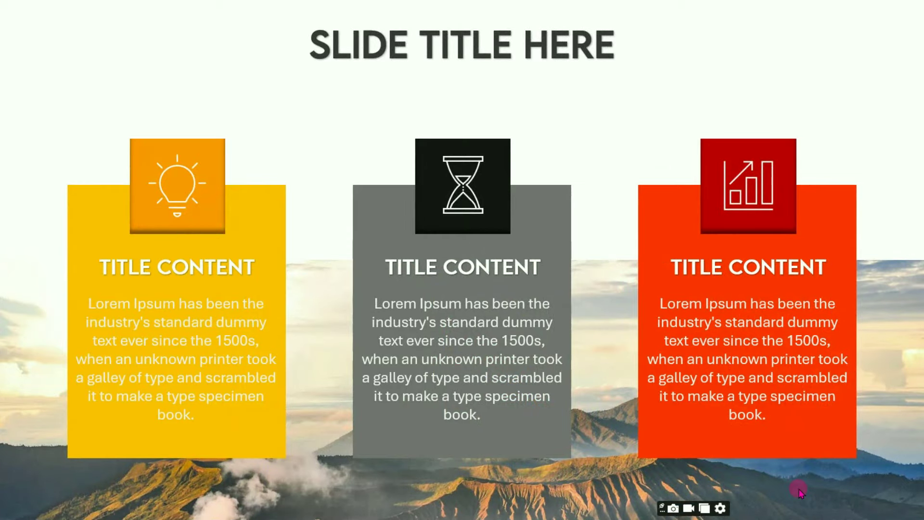
{"action": "left_click", "coordinate": [798, 490]}
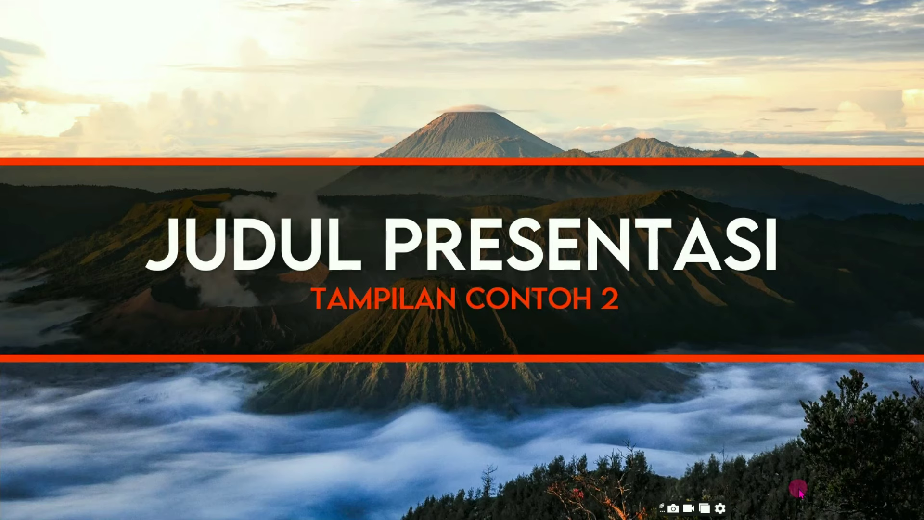
{"action": "key", "text": "Escape"}
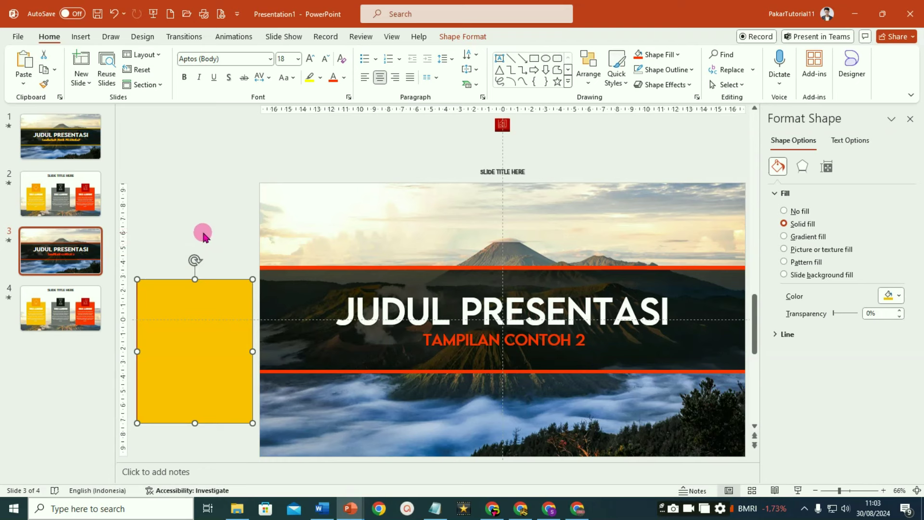
Step: Move the yellow rectangle just off the slide's right edge and preview the transition
{"action": "scroll", "coordinate": [697, 340], "scroll_direction": "down", "scroll_amount": 3, "text": "ctrl"}
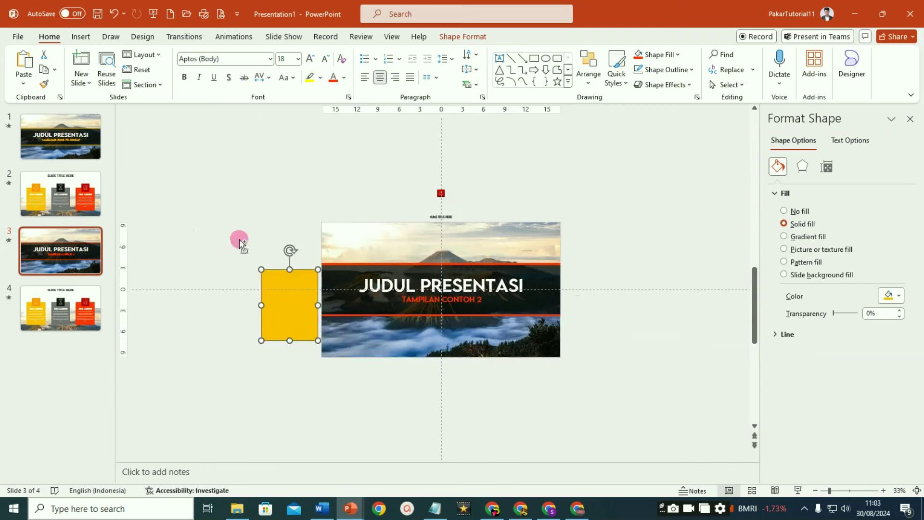
{"action": "left_click_drag", "start_coordinate": [218, 227], "coordinate": [324, 353]}
{"action": "mouse_move", "coordinate": [309, 314]}
{"action": "left_mouse_down"}
{"action": "mouse_move", "coordinate": [491, 315]}
{"action": "mouse_move", "coordinate": [600, 301]}
{"action": "left_mouse_up"}
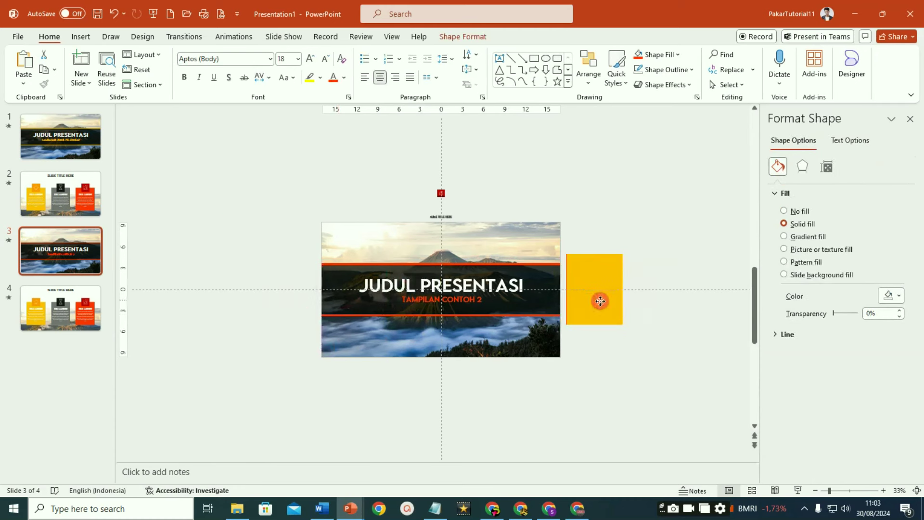
{"action": "left_click", "coordinate": [798, 490]}
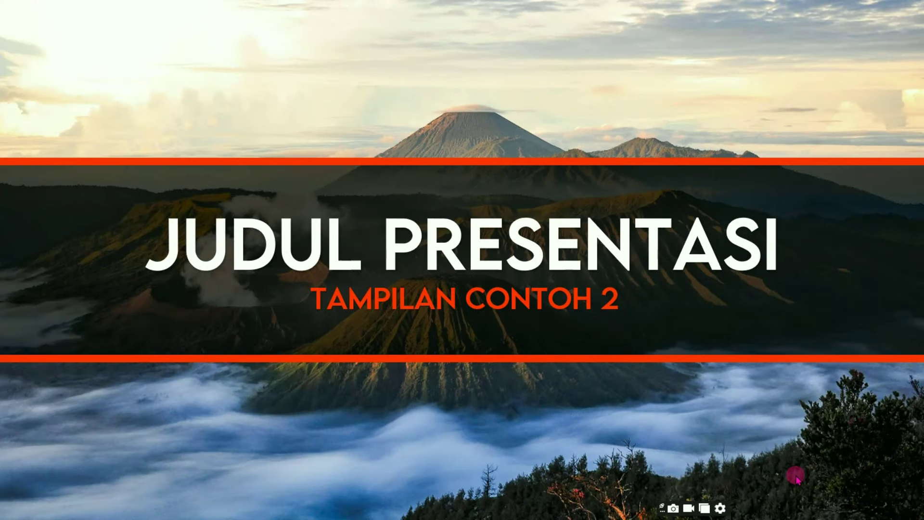
Step: Advance the slide show to the three-card slide and exit to slide 4
{"action": "left_click", "coordinate": [796, 479]}
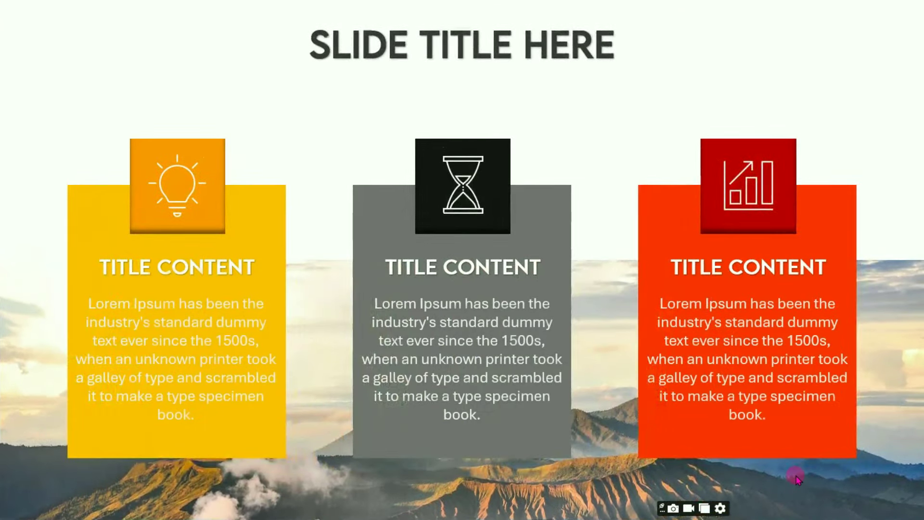
{"action": "key", "text": "Escape"}
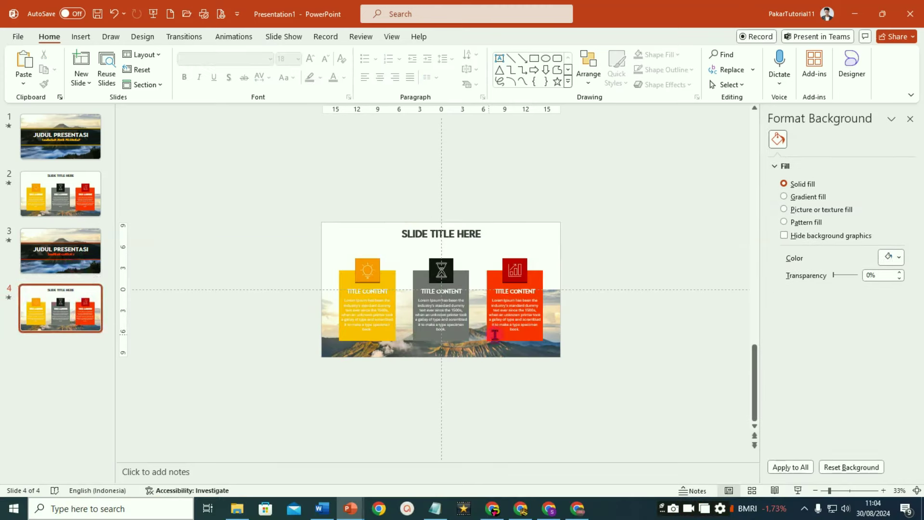
Step: Shrink the yellow rectangle to a small square centred below slide 3, then preview the transition
{"action": "left_click", "coordinate": [79, 264]}
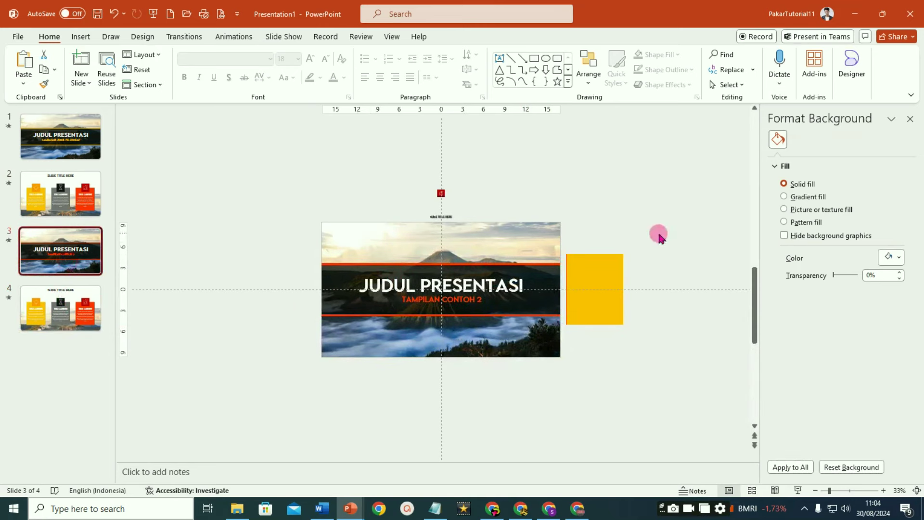
{"action": "left_click_drag", "start_coordinate": [659, 234], "coordinate": [542, 347]}
{"action": "left_click_drag", "start_coordinate": [595, 306], "coordinate": [453, 407]}
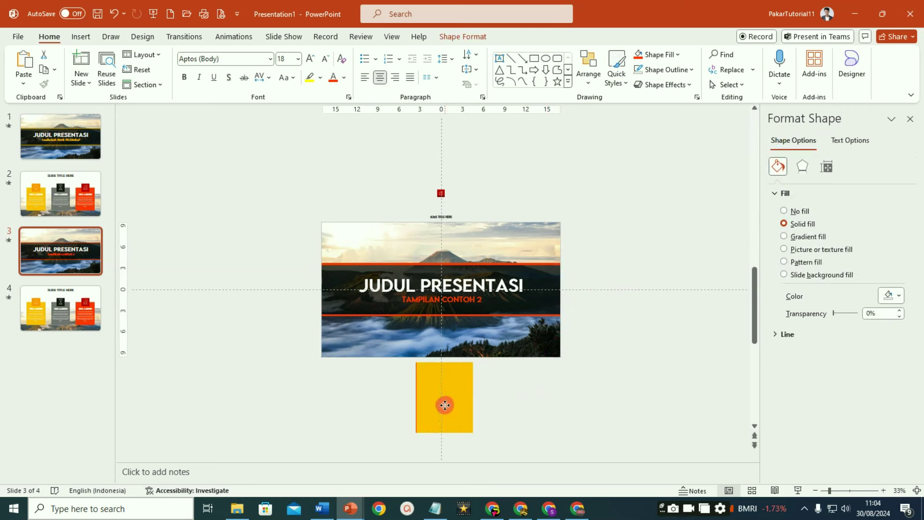
{"action": "left_click_drag", "start_coordinate": [453, 407], "coordinate": [444, 404]}
{"action": "mouse_move", "coordinate": [472, 432]}
{"action": "left_mouse_down"}
{"action": "mouse_move", "coordinate": [438, 393]}
{"action": "mouse_move", "coordinate": [445, 373]}
{"action": "left_mouse_up"}
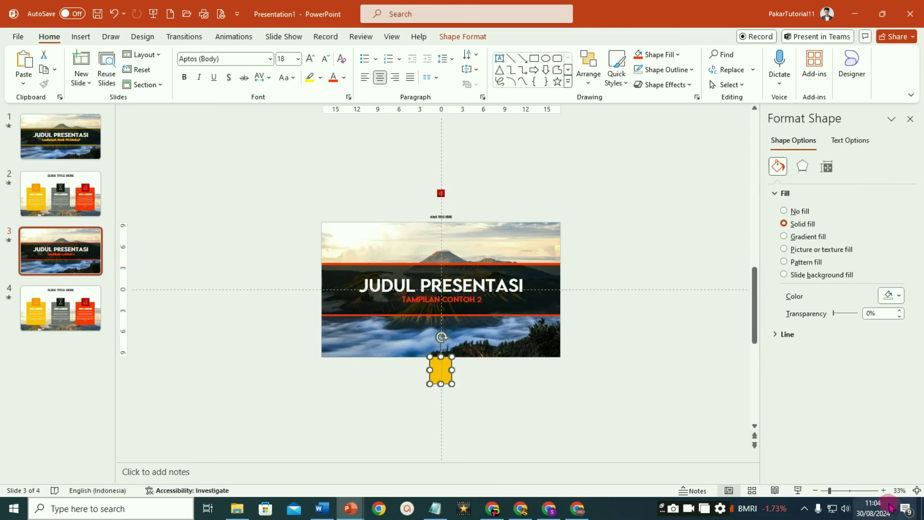
{"action": "left_click", "coordinate": [798, 490]}
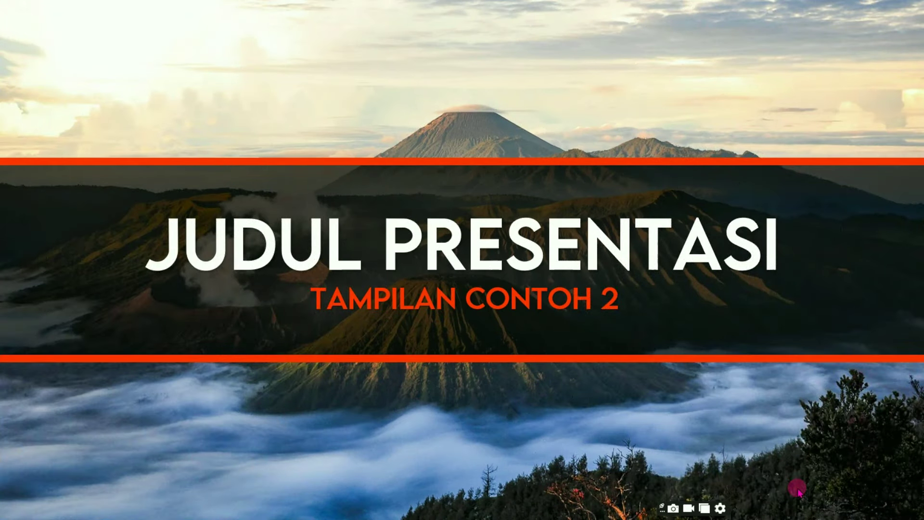
Step: Play on to the three-card slide and end the show, leaving slide 4 in the editor
{"action": "left_click", "coordinate": [797, 489]}
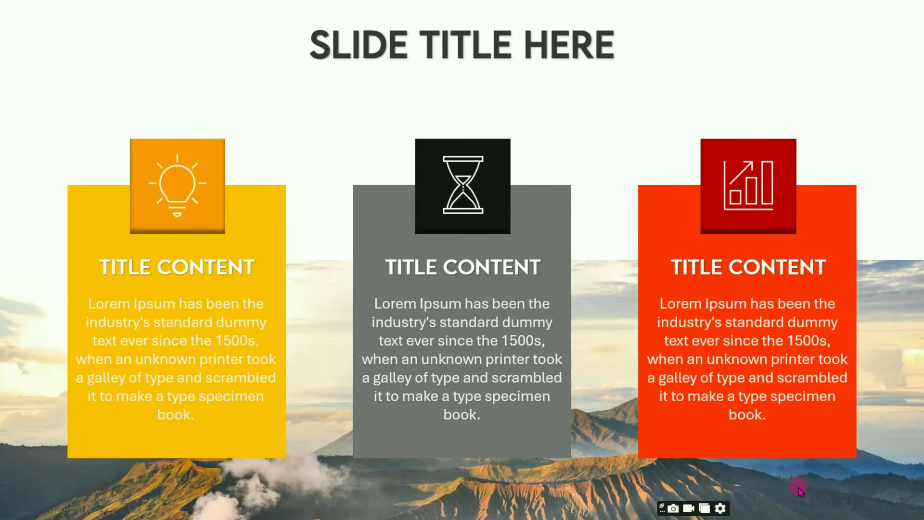
{"action": "key", "text": "Escape"}
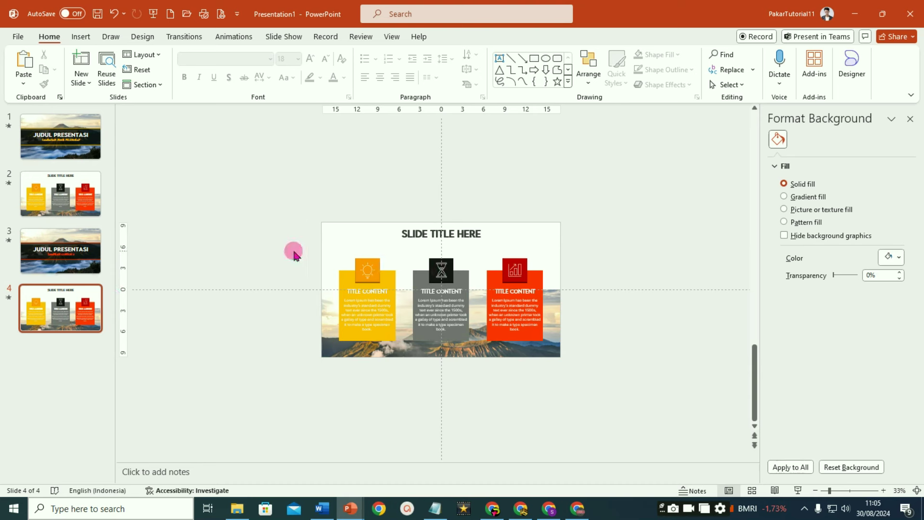
Step: Return to slide 3, selecting the small yellow square below it, then the red graphic above
{"action": "left_click", "coordinate": [51, 245]}
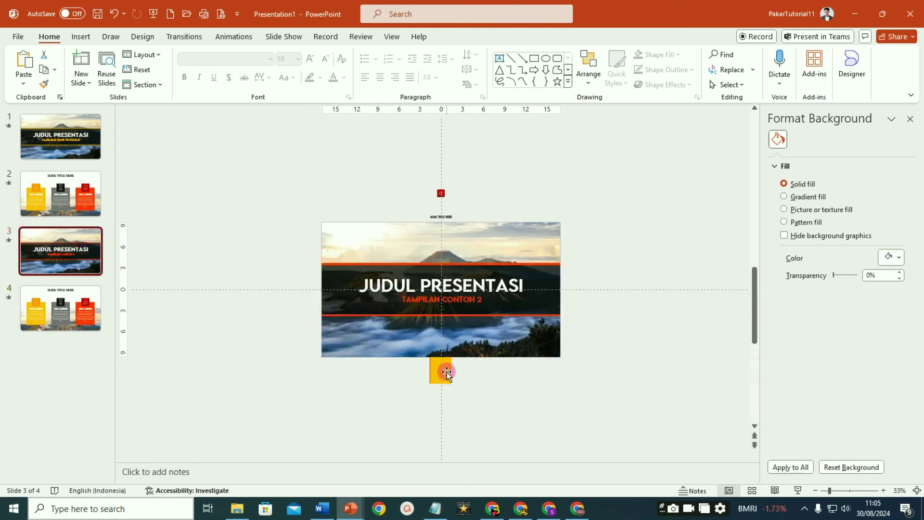
{"action": "mouse_move", "coordinate": [411, 405]}
{"action": "left_mouse_down"}
{"action": "mouse_move", "coordinate": [478, 368]}
{"action": "mouse_move", "coordinate": [479, 343]}
{"action": "left_mouse_up"}
{"action": "left_click", "coordinate": [417, 163]}
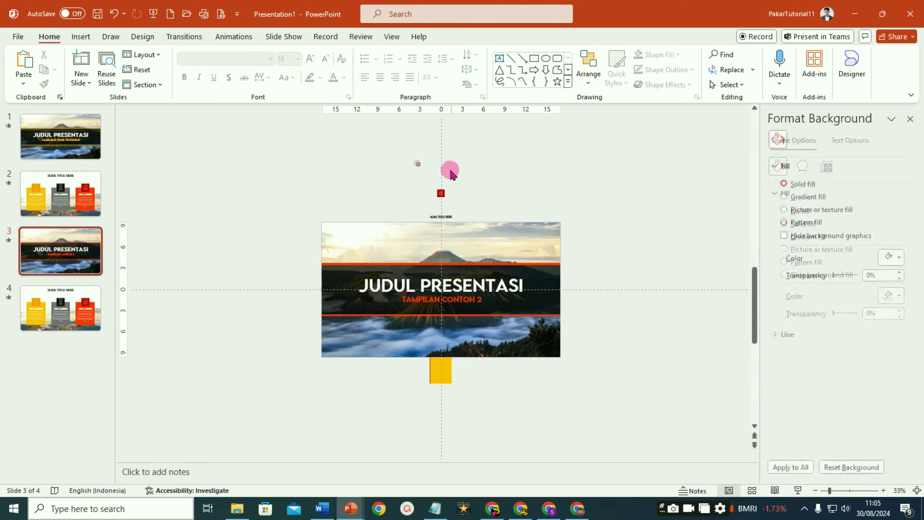
{"action": "left_click_drag", "start_coordinate": [451, 173], "coordinate": [470, 204]}
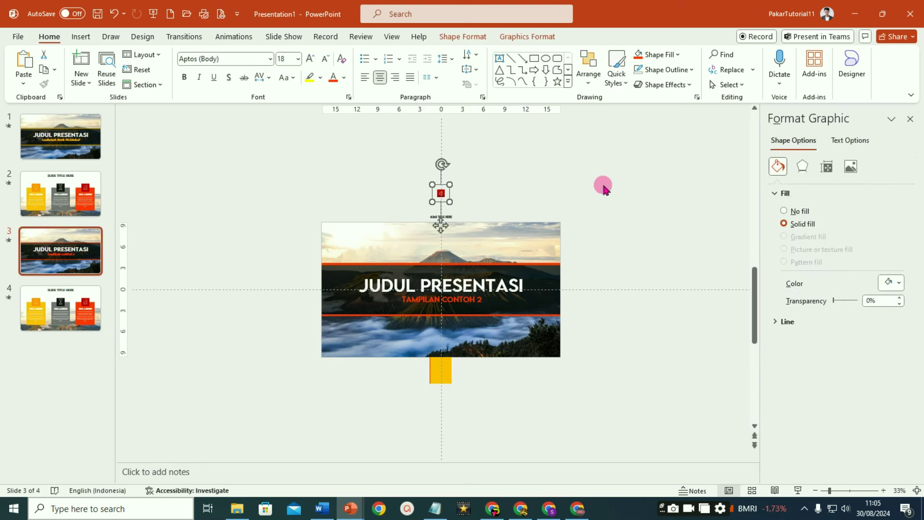